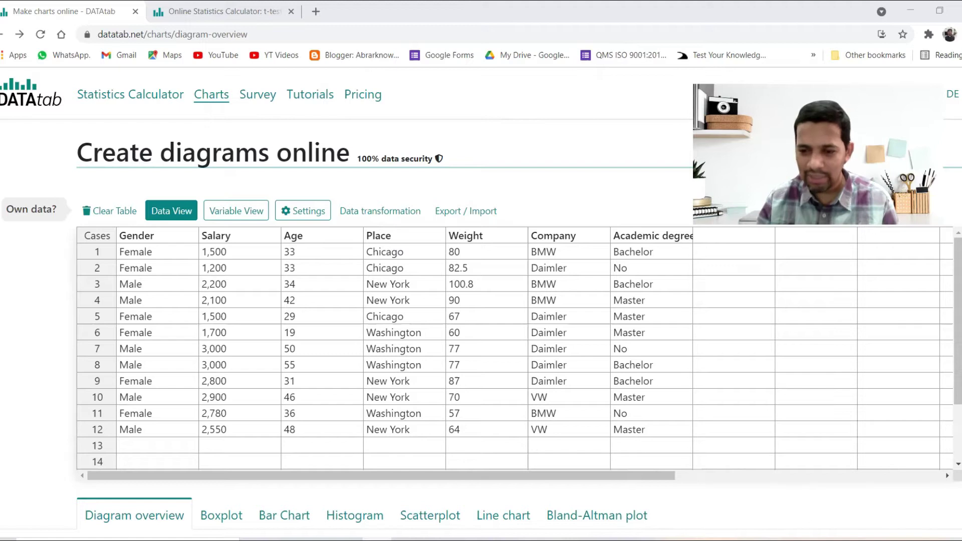
# Switch to Minitab and look over the Running.MTW worksheet and the available file commands.
pyautogui.moveTo(777, 531)
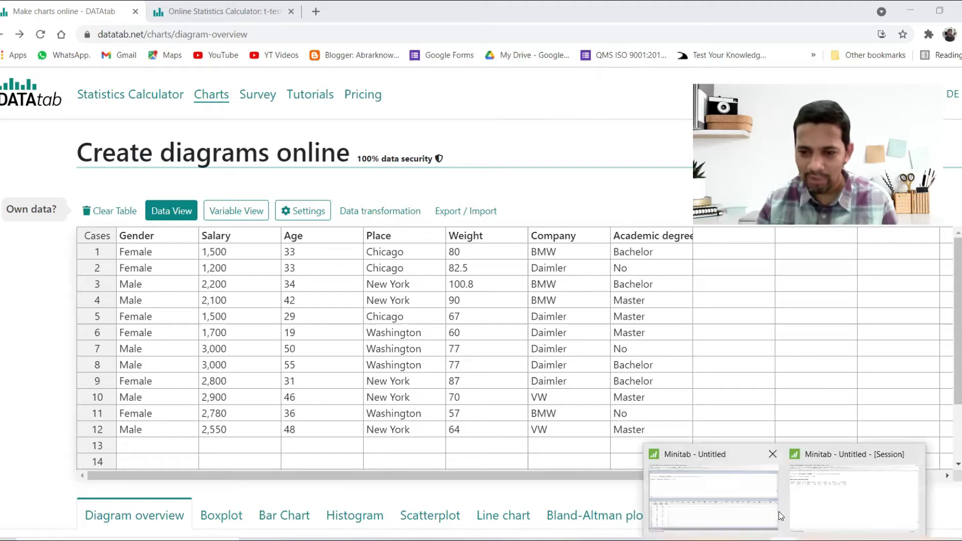
pyautogui.click(749, 511)
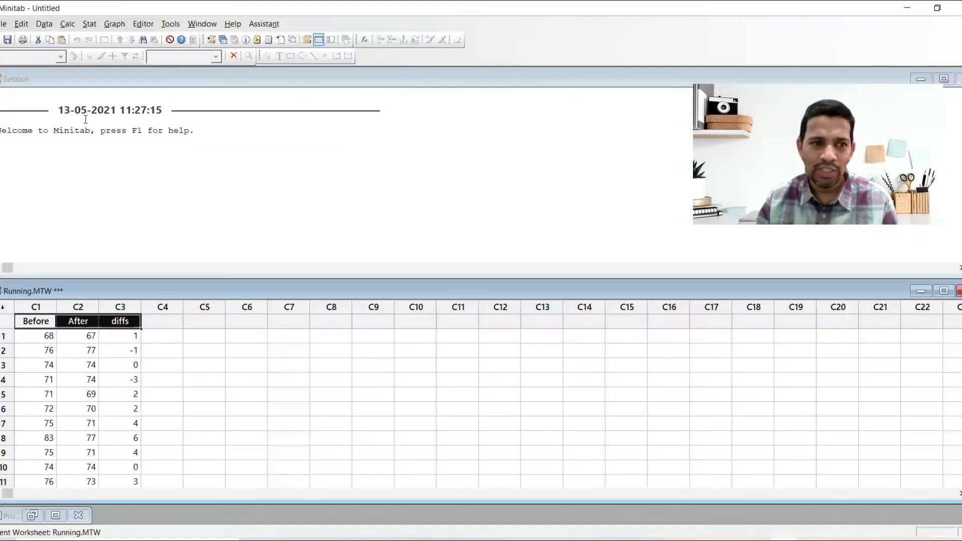
pyautogui.click(4, 24)
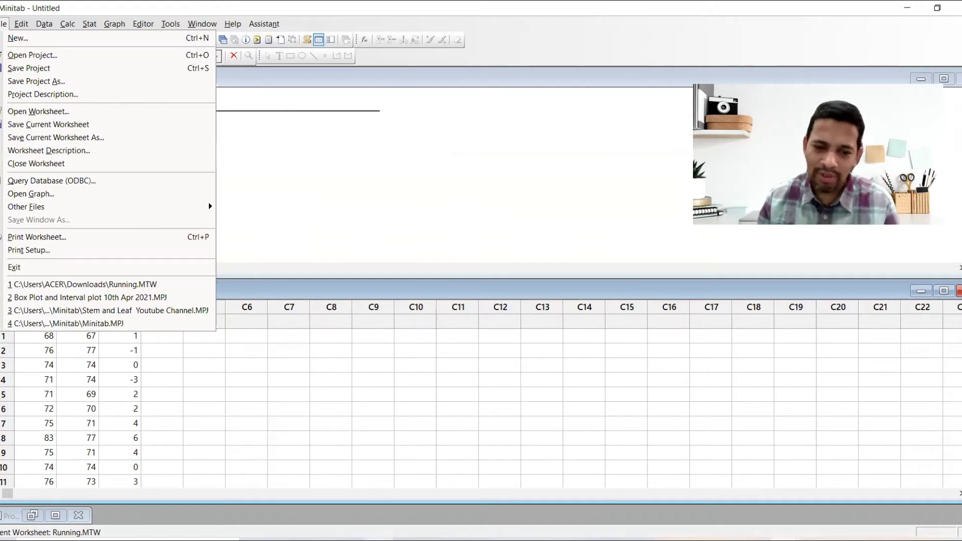
# Switch back to the browser and open datatab.net in the new tab.
pyautogui.hotkey('alt', 'Tab')
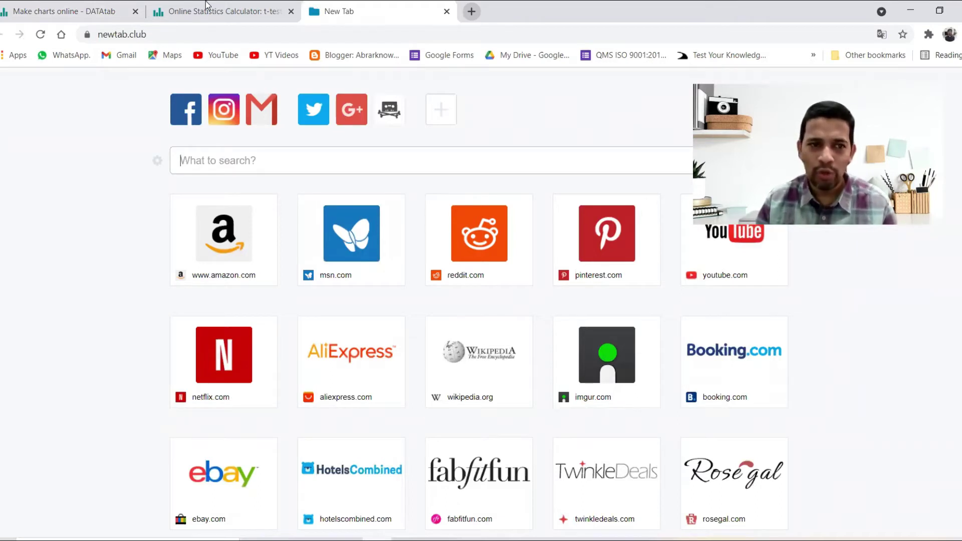
pyautogui.hotkey('ctrl', 'l')
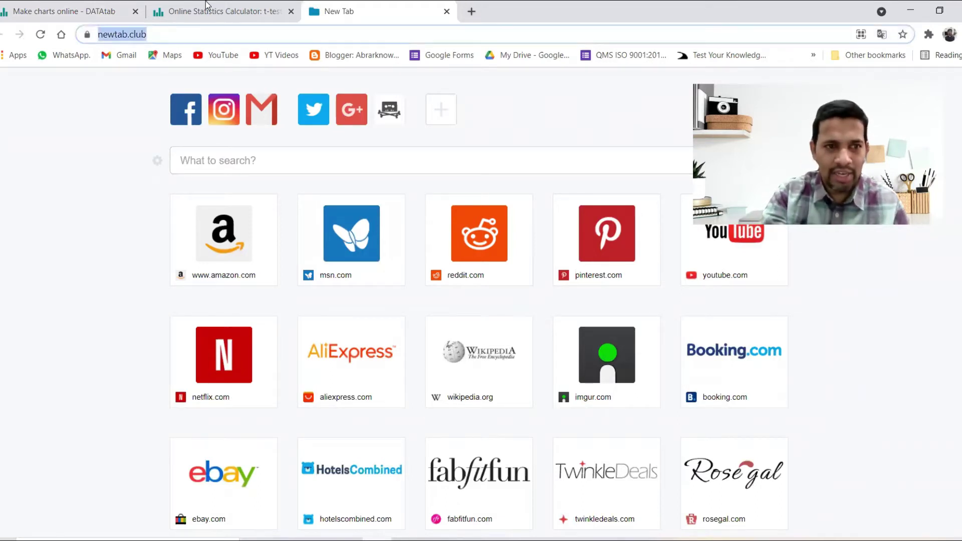
pyautogui.write('datatab.m')
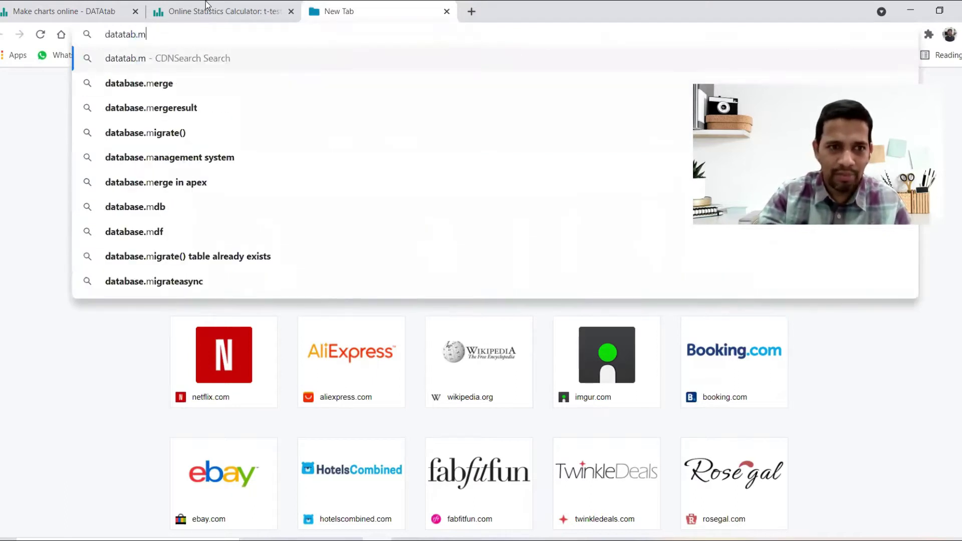
pyautogui.press('BackSpace')
pyautogui.write('net')
pyautogui.press('Return')
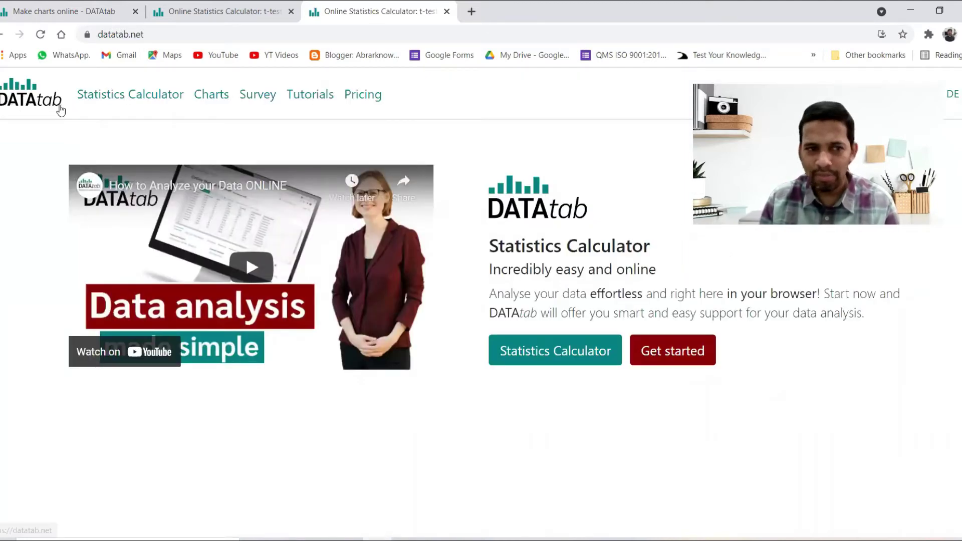
# Return to the already open DATAtab page for creating diagrams online.
pyautogui.hotkey('ctrl', 'Tab')
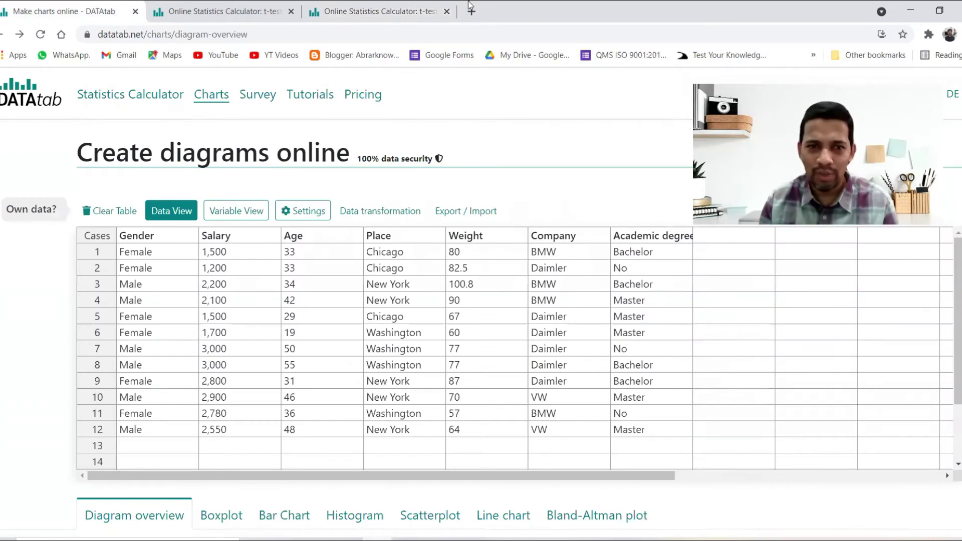
pyautogui.click(373, 11)
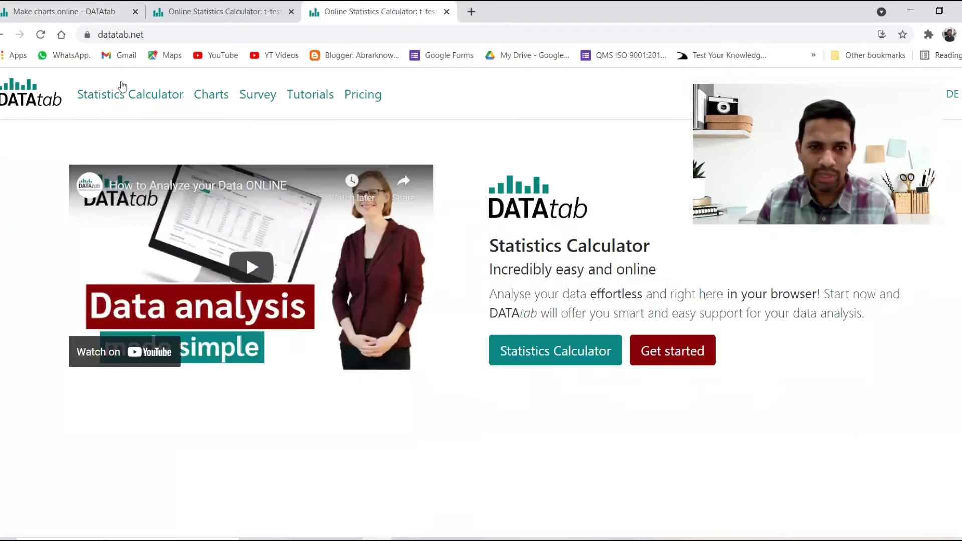
pyautogui.click(17, 7)
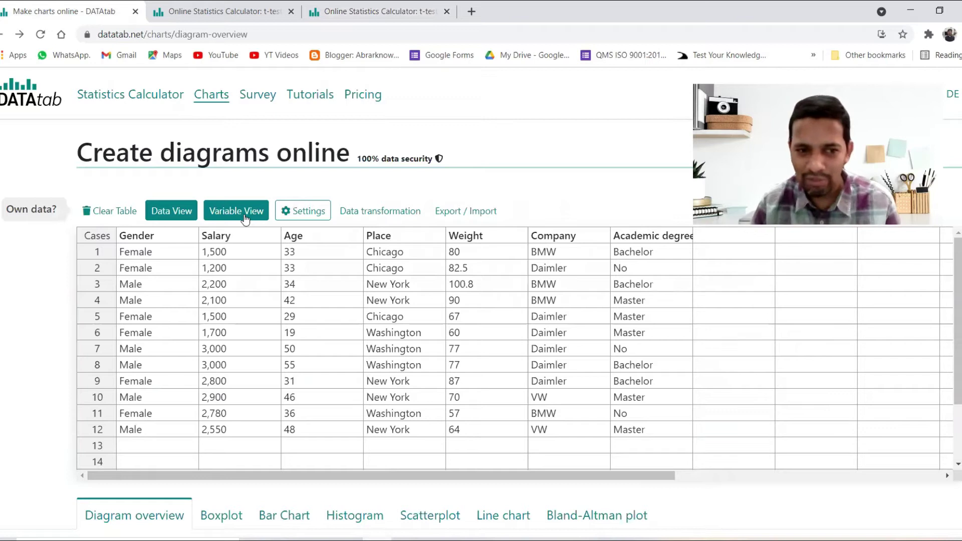
# Clear the data table and reload the example data into it.
pyautogui.click(120, 213)
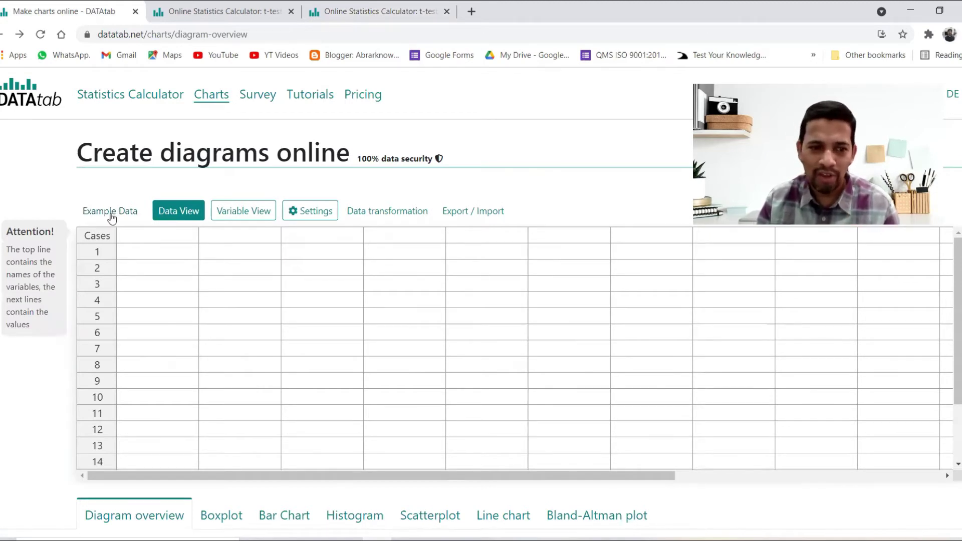
pyautogui.click(112, 214)
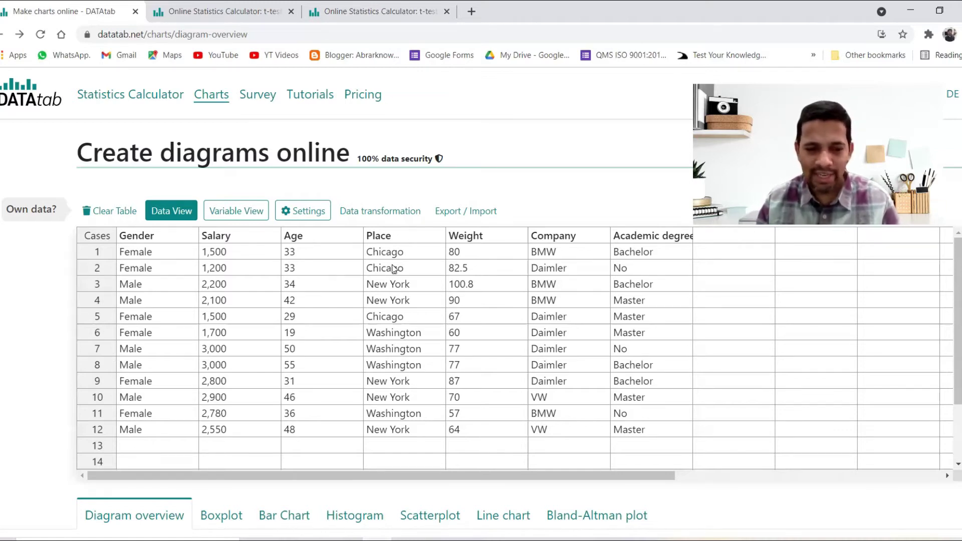
# Select the metric variable Salary in the diagram overview to generate its charts.
pyautogui.scroll(-2, 394, 270)
pyautogui.scroll(-1, 677, 408)
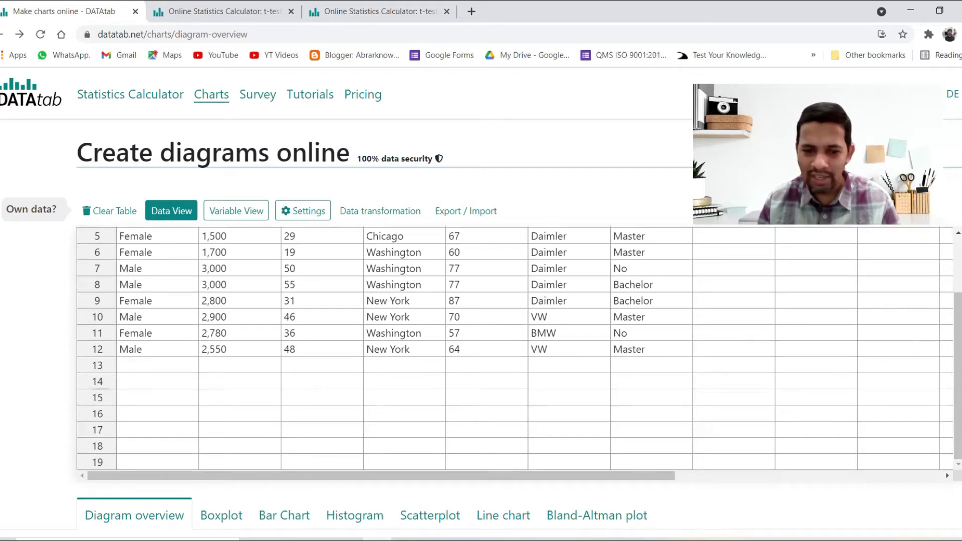
pyautogui.scroll(-2, 321, 406)
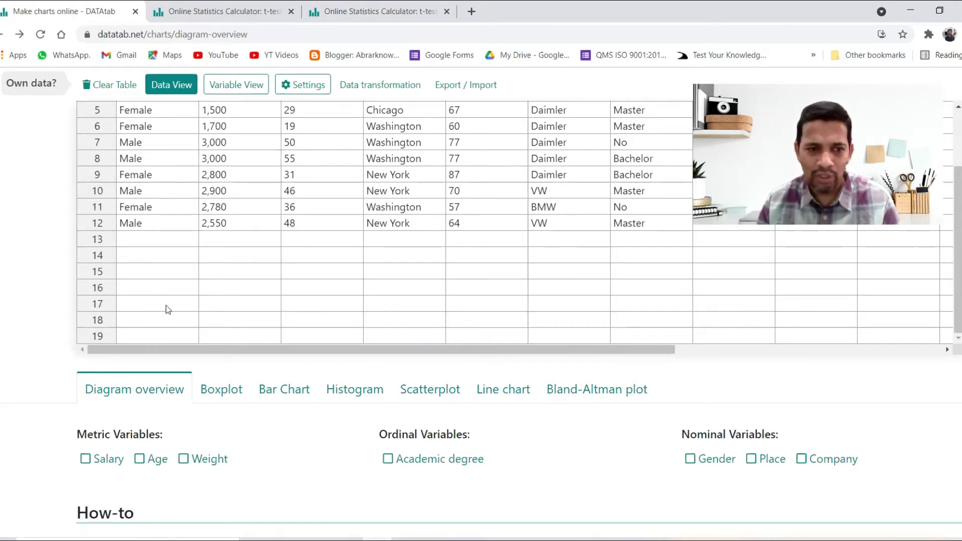
pyautogui.scroll(2, 228, 331)
pyautogui.scroll(-1, 244, 335)
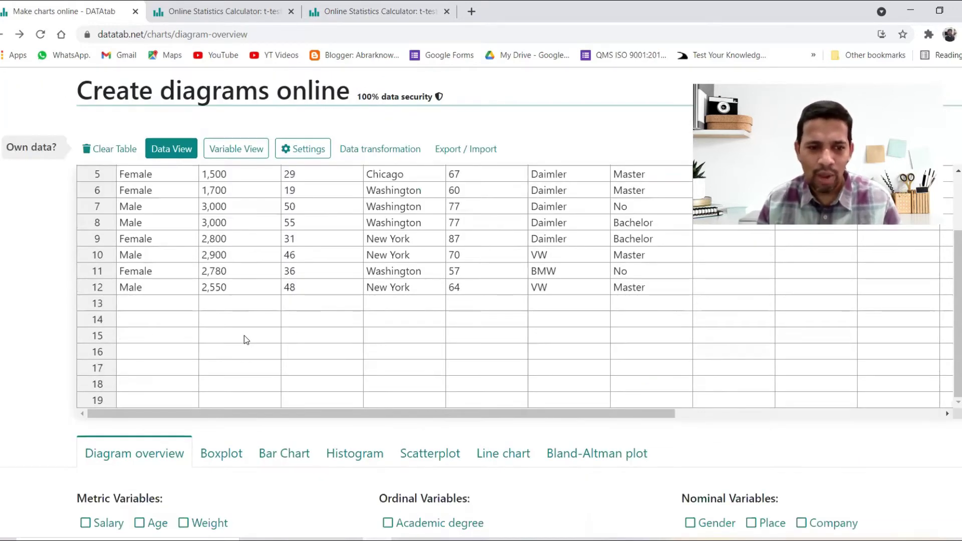
pyautogui.scroll(-4, 127, 288)
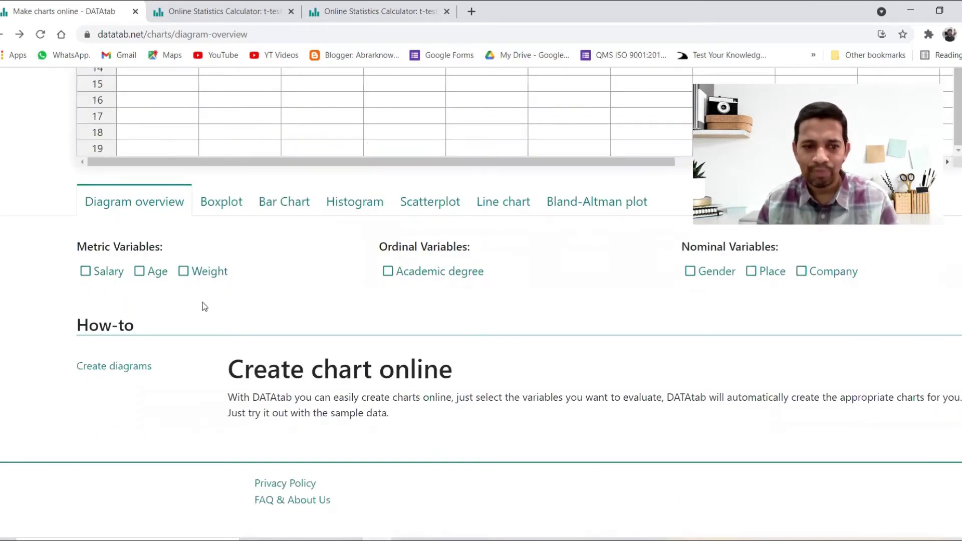
pyautogui.scroll(1, 151, 320)
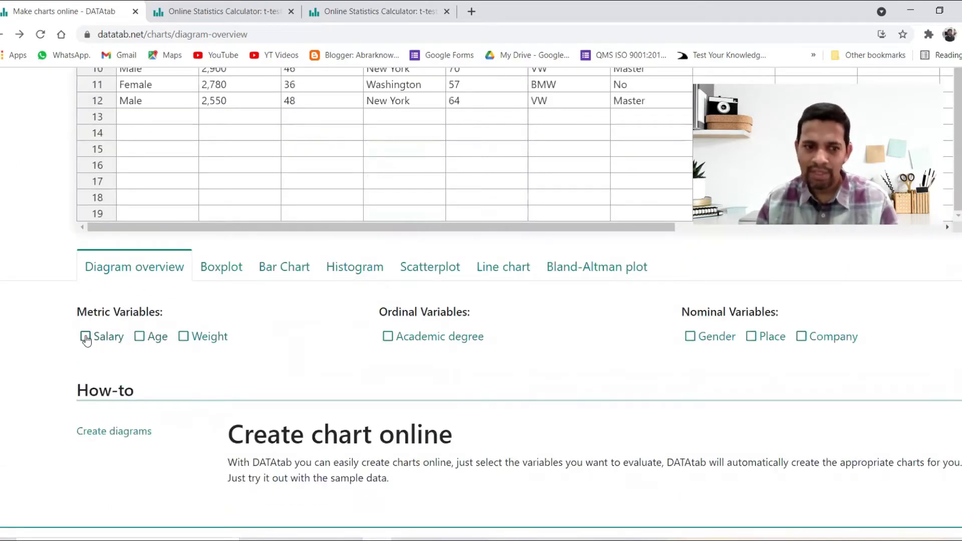
pyautogui.click(85, 337)
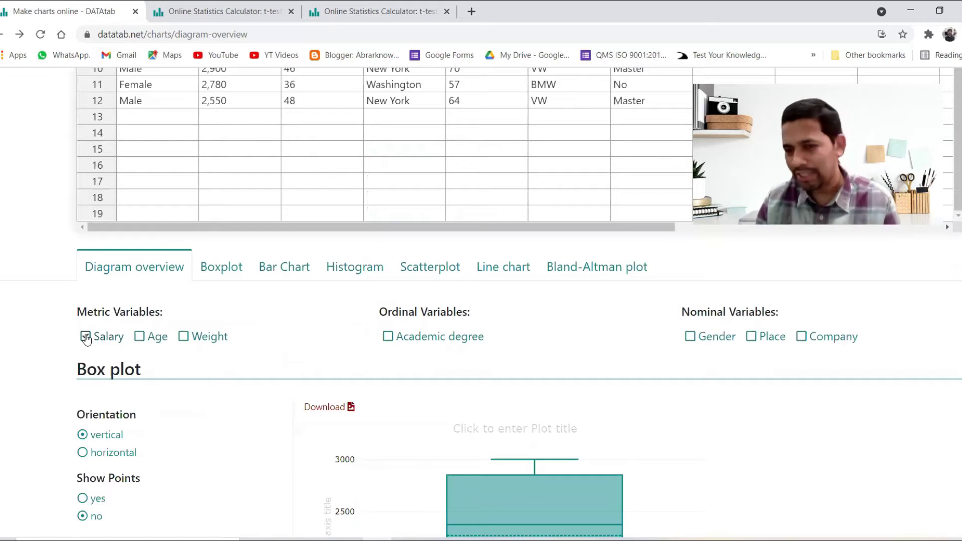
# Examine the box plot, histogram, quantile-quantile plot and line chart generated for Salary.
pyautogui.scroll(-1, 540, 396)
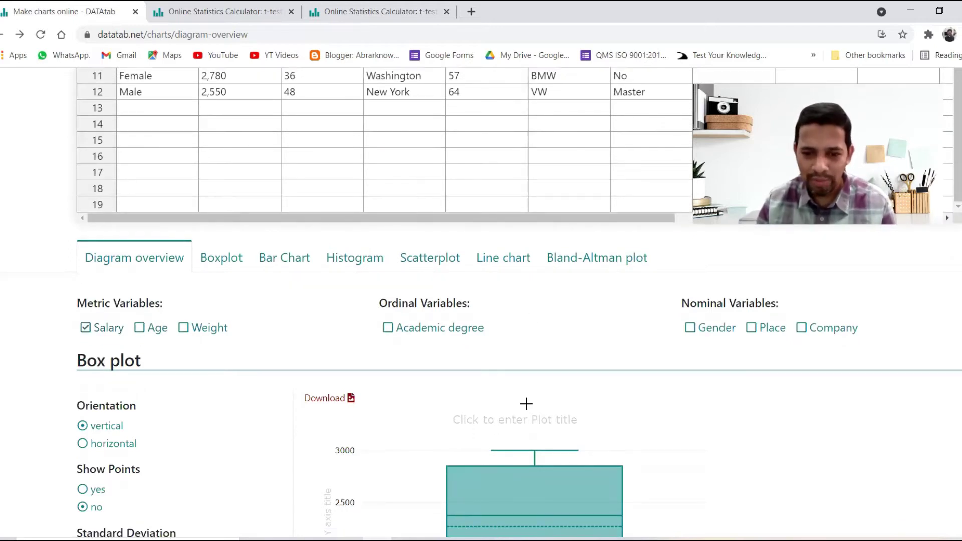
pyautogui.scroll(-2, 526, 403)
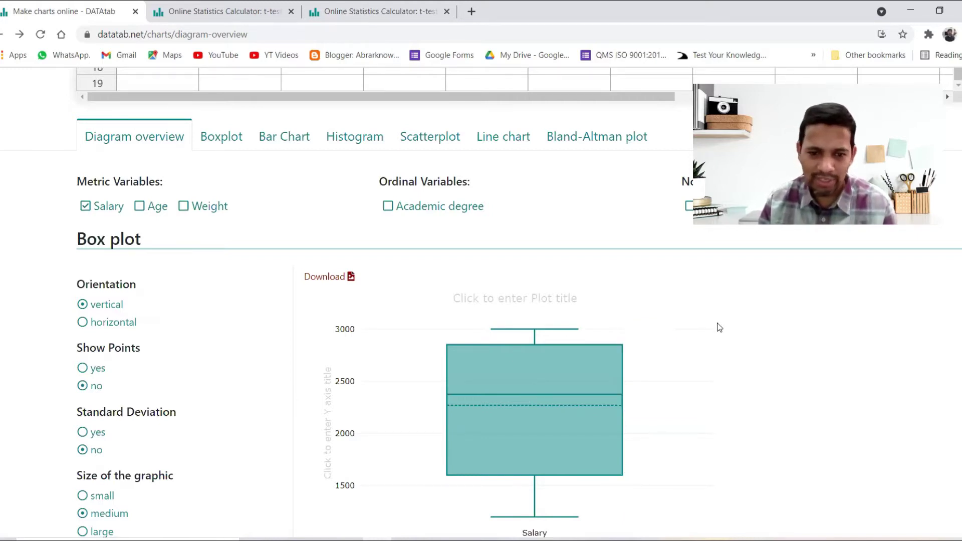
pyautogui.scroll(-3, 717, 328)
pyautogui.scroll(-2, 567, 386)
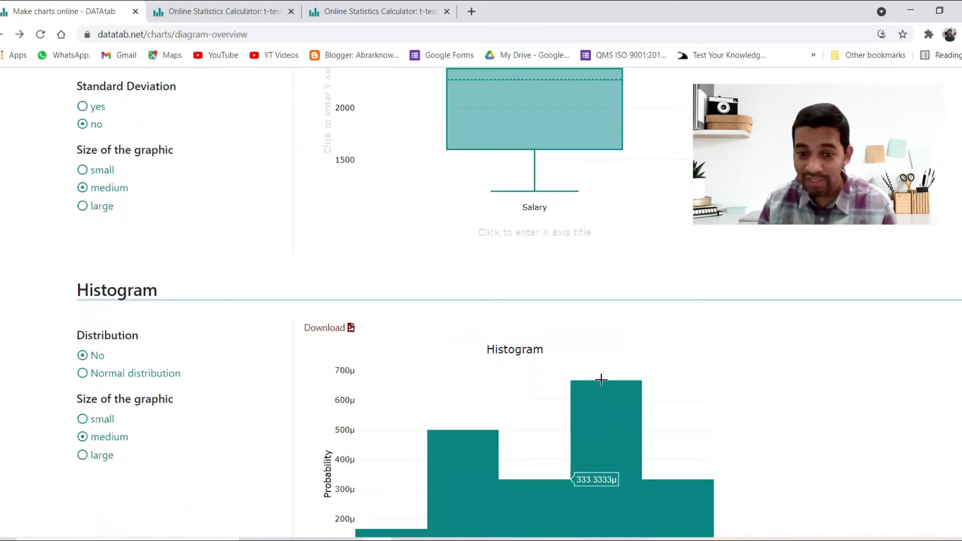
pyautogui.scroll(-2, 601, 380)
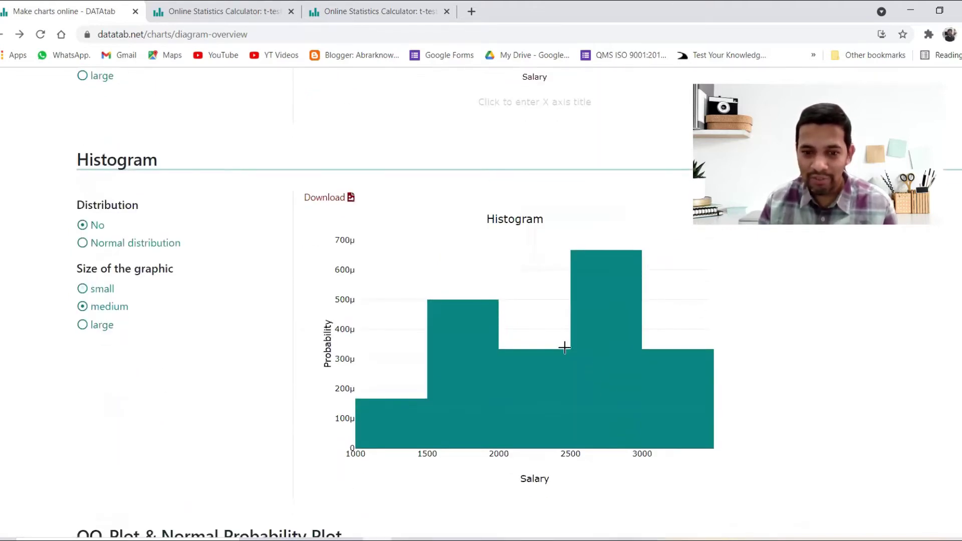
pyautogui.scroll(-3, 618, 381)
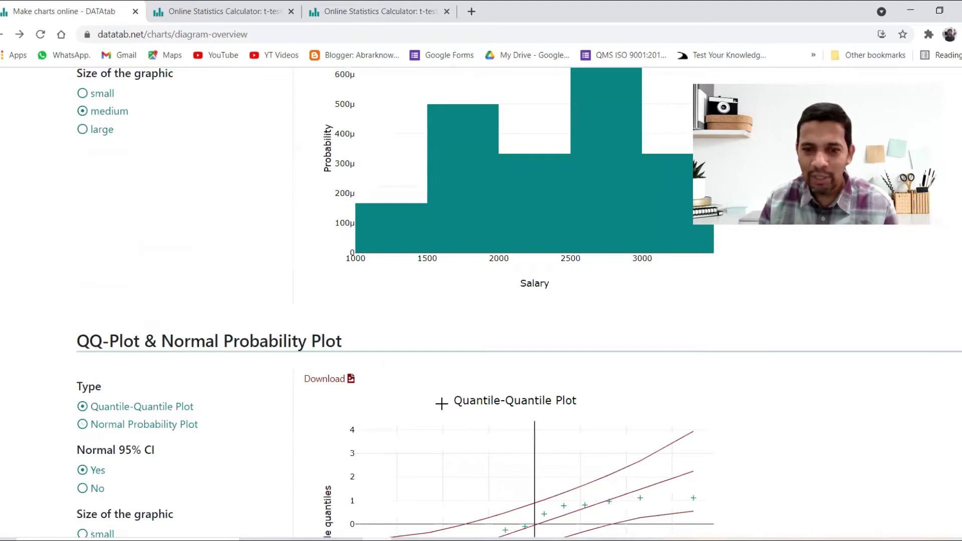
pyautogui.scroll(-2, 459, 319)
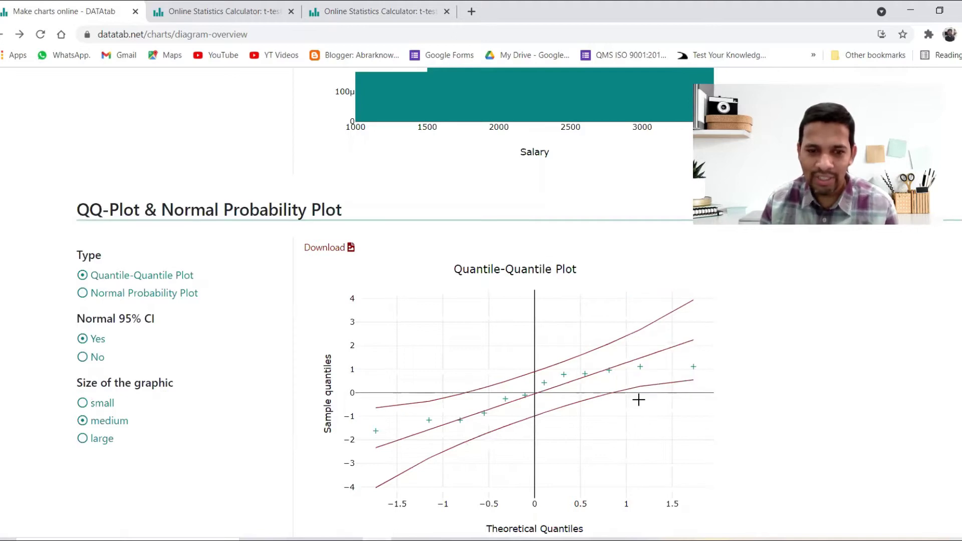
pyautogui.scroll(-5, 638, 400)
pyautogui.scroll(-2, 581, 410)
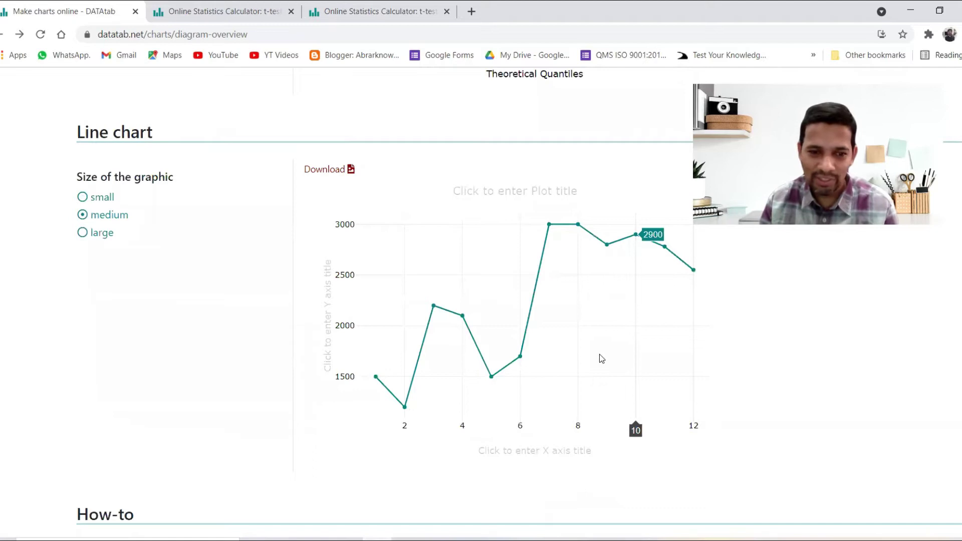
pyautogui.scroll(-3, 601, 359)
pyautogui.scroll(5, 597, 352)
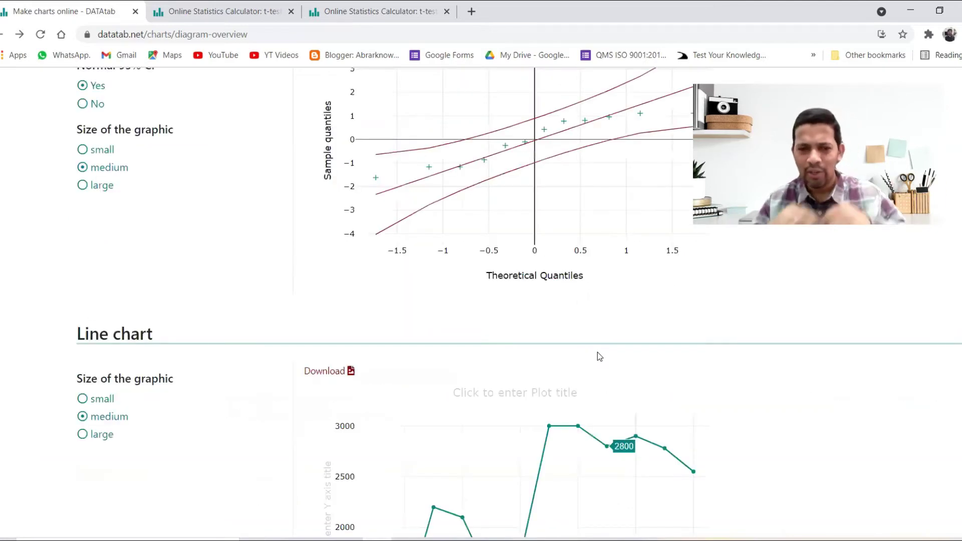
pyautogui.scroll(5, 598, 353)
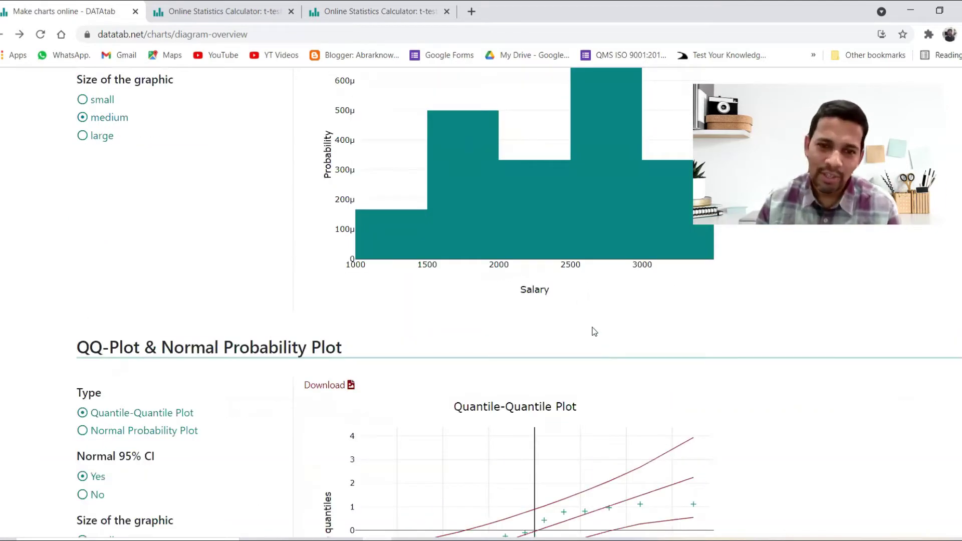
pyautogui.scroll(15, 594, 331)
pyautogui.scroll(-1, 594, 332)
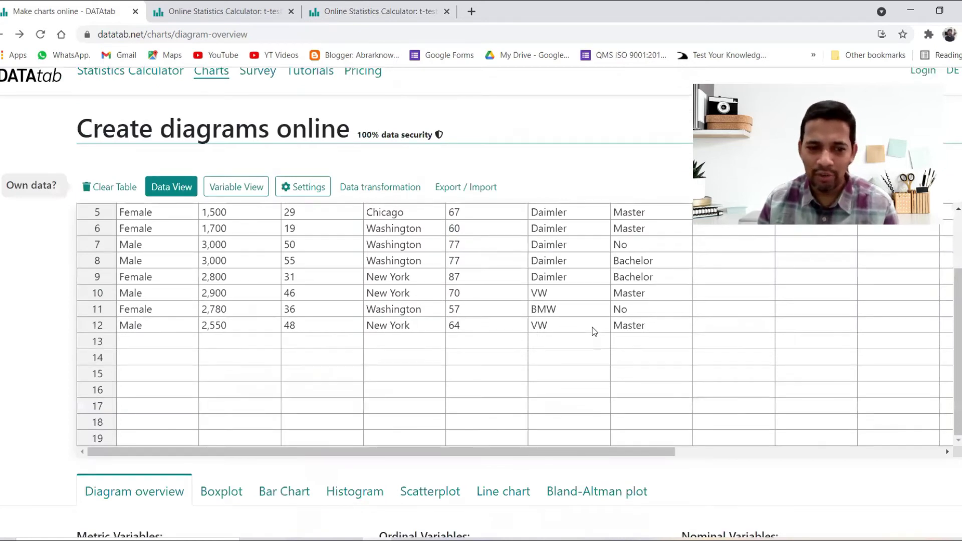
pyautogui.scroll(-3, 594, 332)
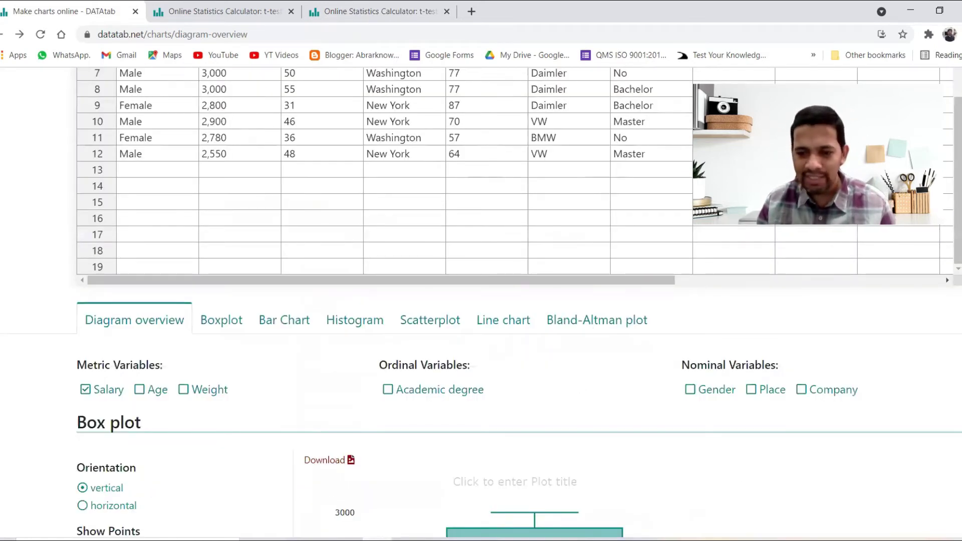
# Copy the complete example data table using the export options.
pyautogui.moveTo(732, 511)
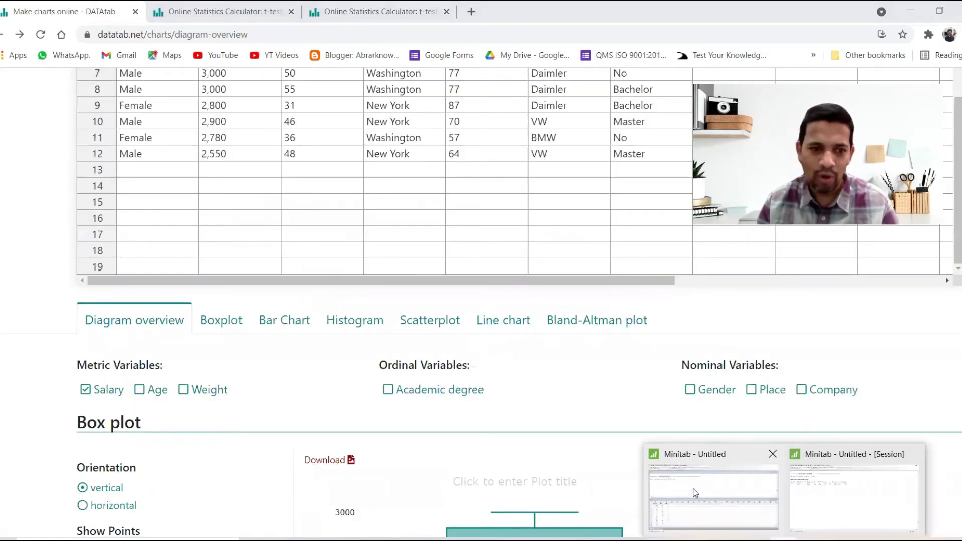
pyautogui.scroll(3, 868, 377)
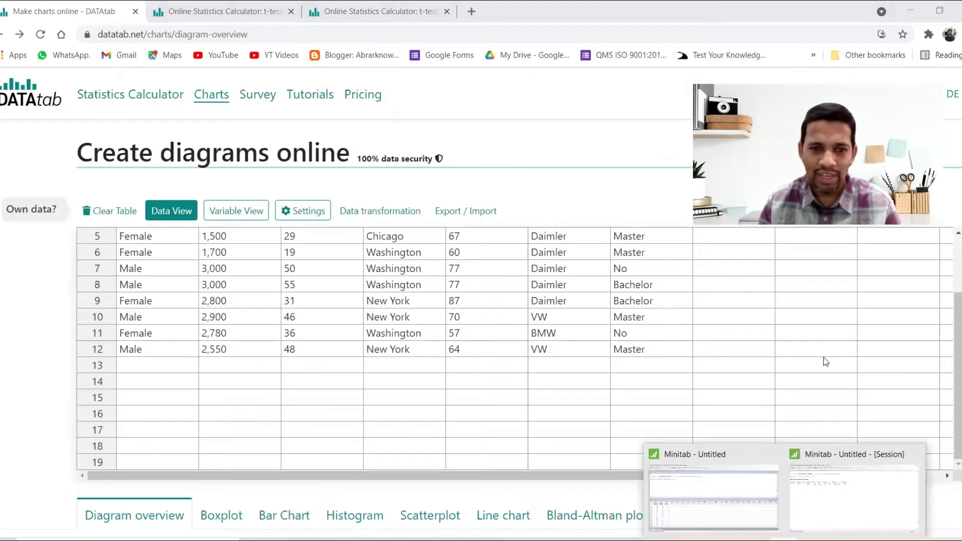
pyautogui.scroll(3, 826, 362)
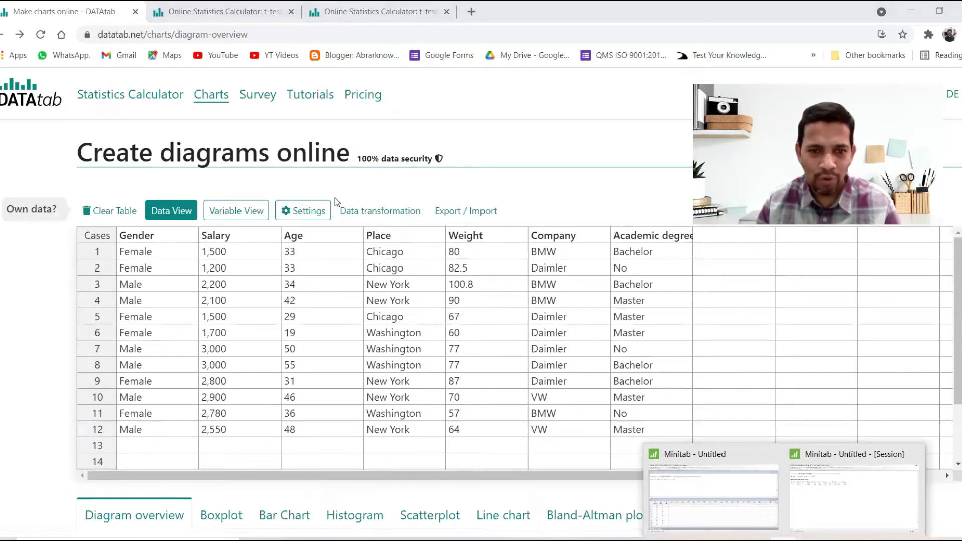
pyautogui.click(451, 213)
pyautogui.click(138, 307)
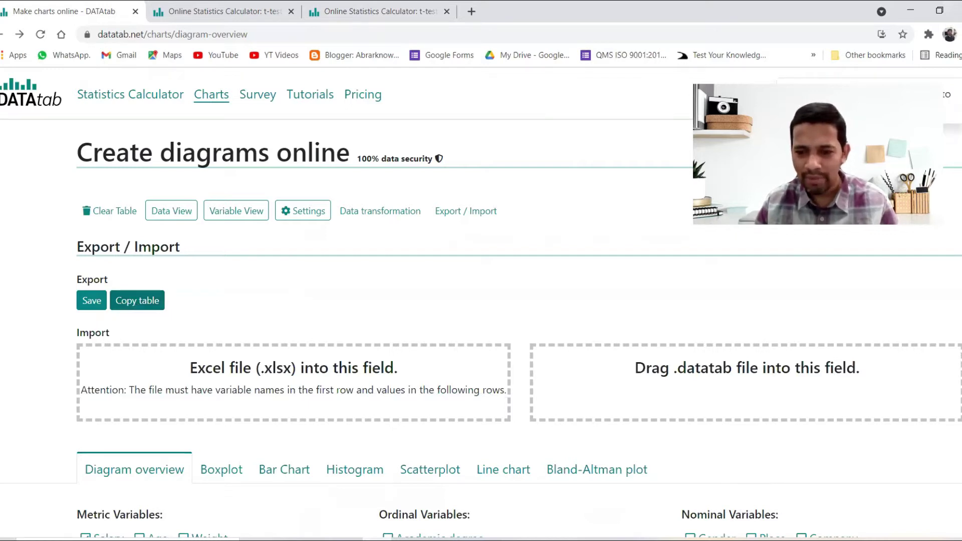
# Switch to Minitab, create a new worksheet, maximize it and paste the copied example data into it.
pyautogui.hotkey('alt', 'Tab')
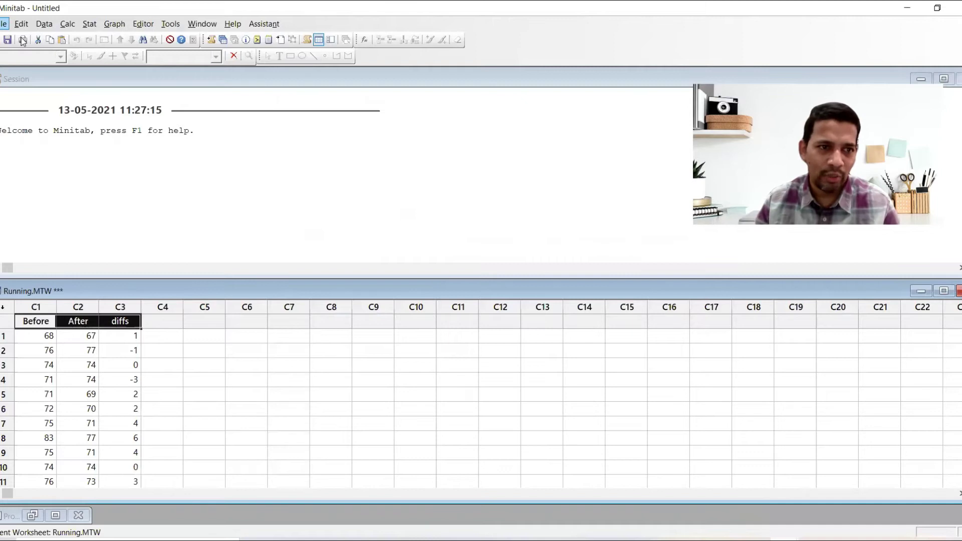
pyautogui.hotkey('ctrl', 'n')
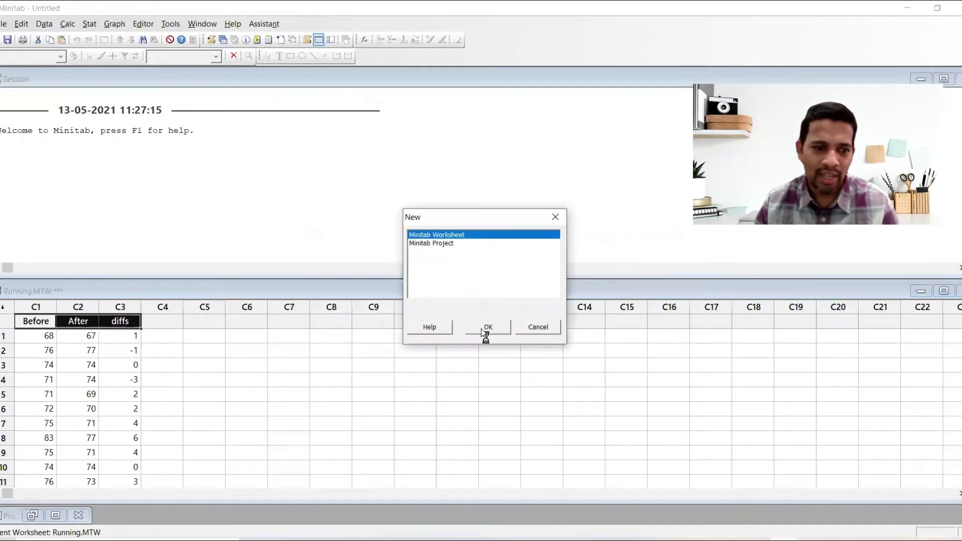
pyautogui.click(484, 328)
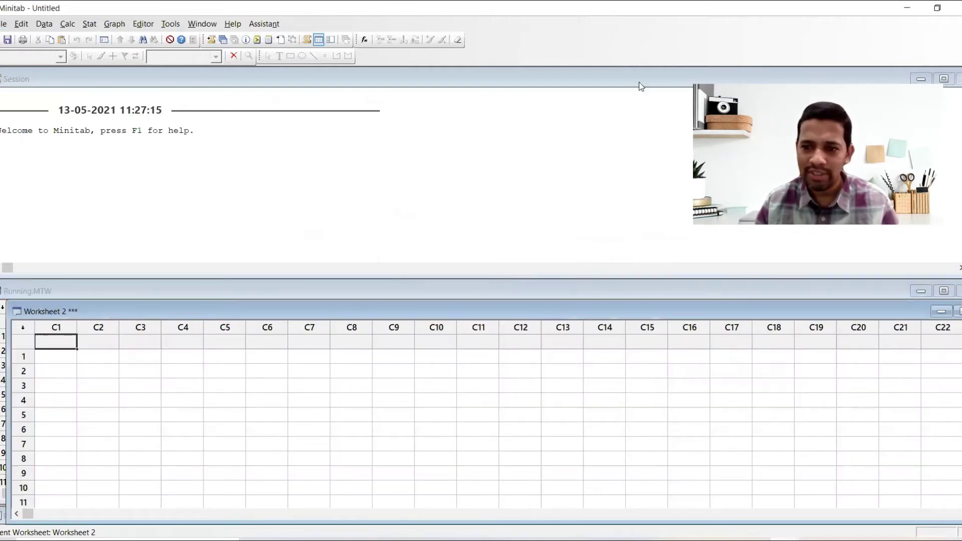
pyautogui.click(958, 314)
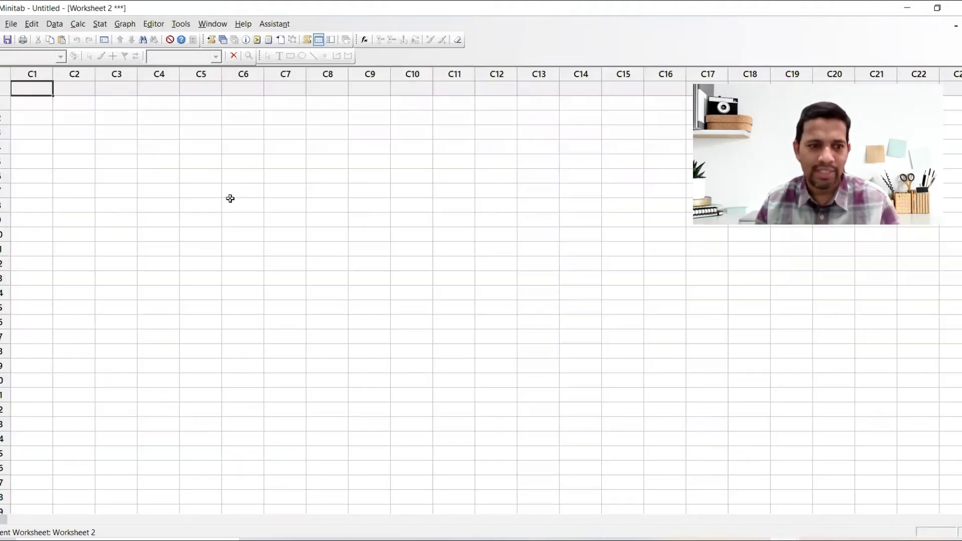
pyautogui.hotkey('ctrl', 'v')
pyautogui.click(230, 198)
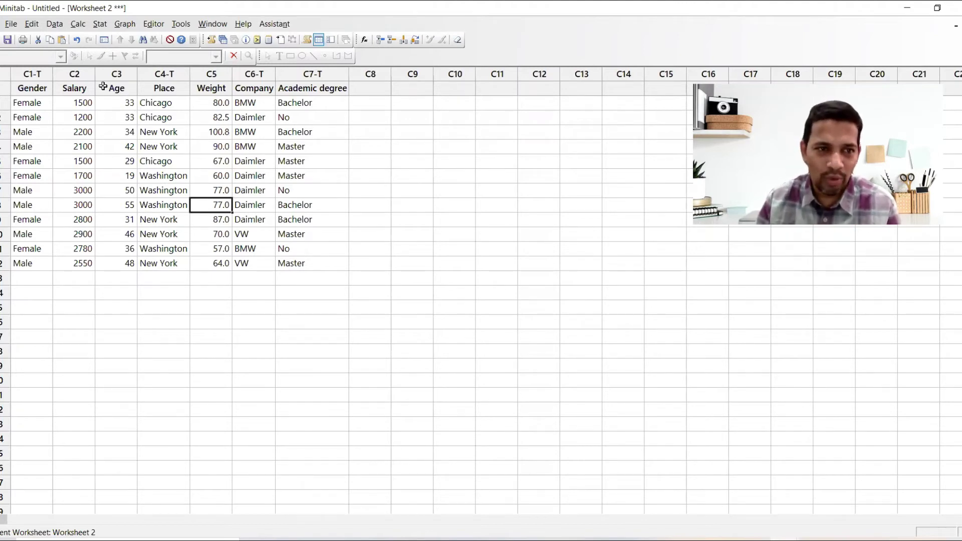
# Start Display Descriptive Statistics from the basic statistics and enter Salary as the variable.
pyautogui.hotkey('alt', 's')
pyautogui.press('Down')
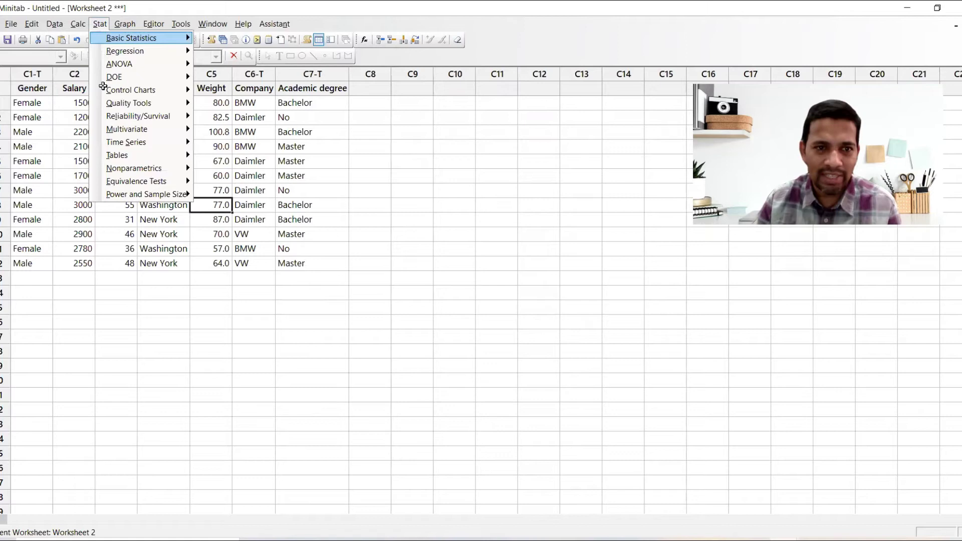
pyautogui.press('Right')
pyautogui.press('Return')
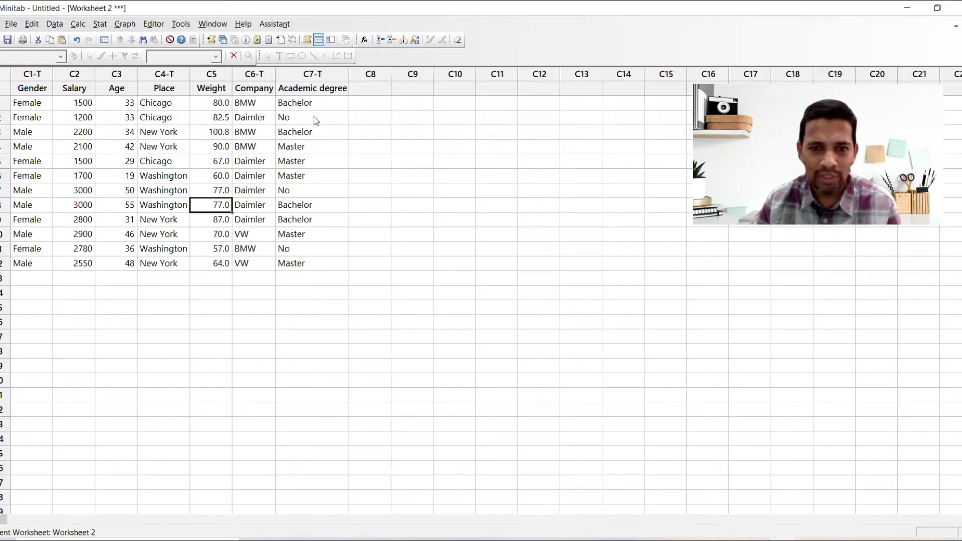
pyautogui.write('Salary')
# Limit the statistics to mean, first quartile, median, third quartile, interquartile range, mode, minimum, maximum and N total.
pyautogui.click(505, 338)
pyautogui.click(543, 306)
pyautogui.click(391, 279)
pyautogui.click(381, 203)
pyautogui.click(384, 292)
pyautogui.click(386, 303)
pyautogui.click(388, 315)
pyautogui.click(382, 327)
pyautogui.click(479, 226)
pyautogui.click(481, 239)
pyautogui.click(544, 227)
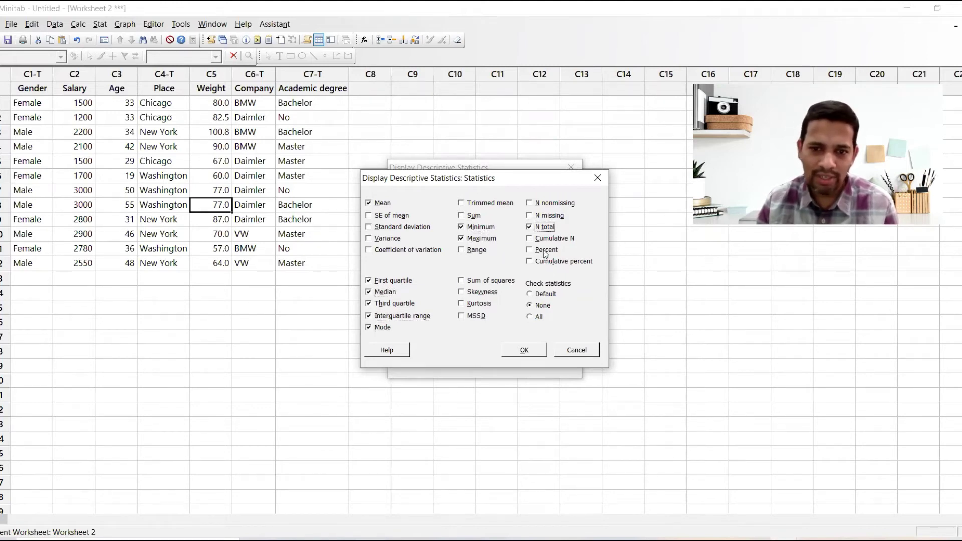
pyautogui.click(524, 350)
# Enable the histogram with normal curve, individual value plot and boxplot, and generate the descriptive statistics for Salary.
pyautogui.click(551, 337)
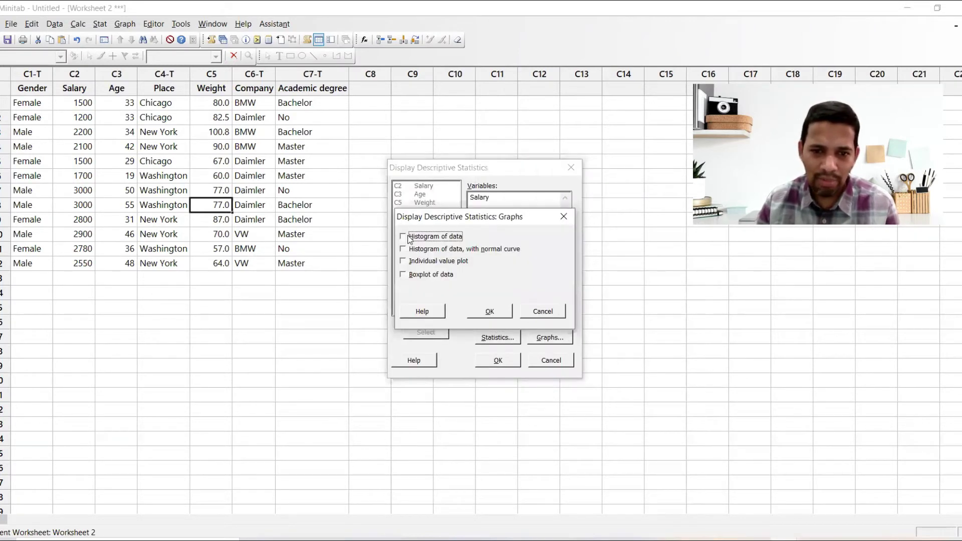
pyautogui.click(411, 249)
pyautogui.click(410, 261)
pyautogui.click(410, 276)
pyautogui.click(488, 311)
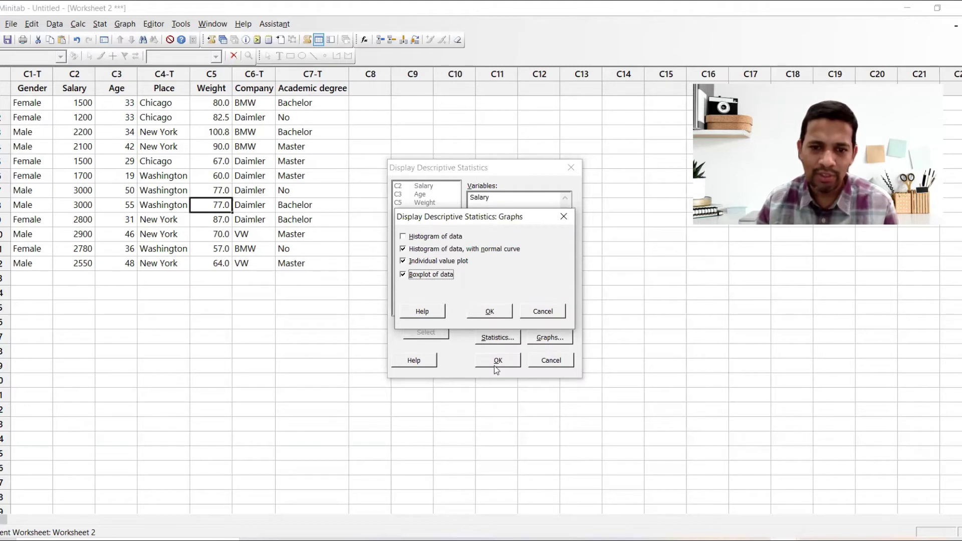
pyautogui.press('Return')
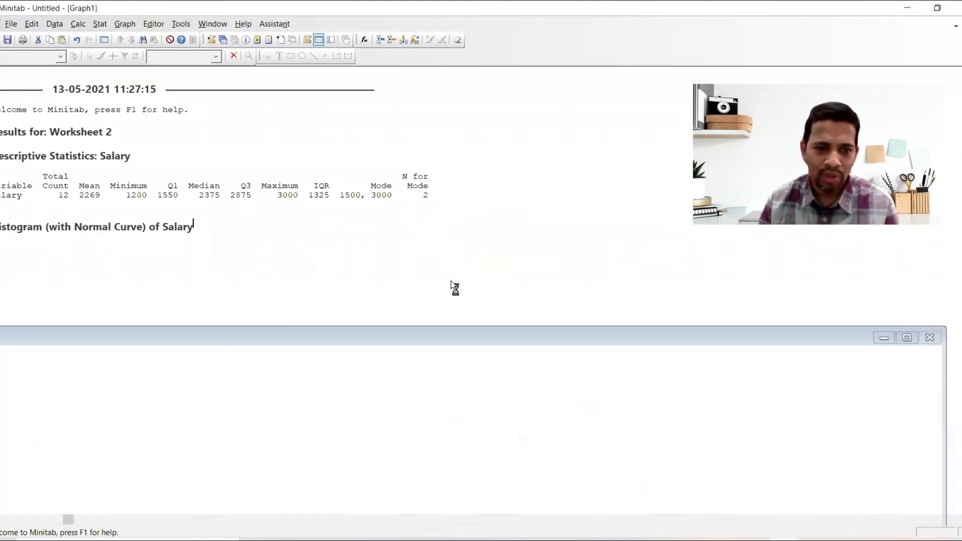
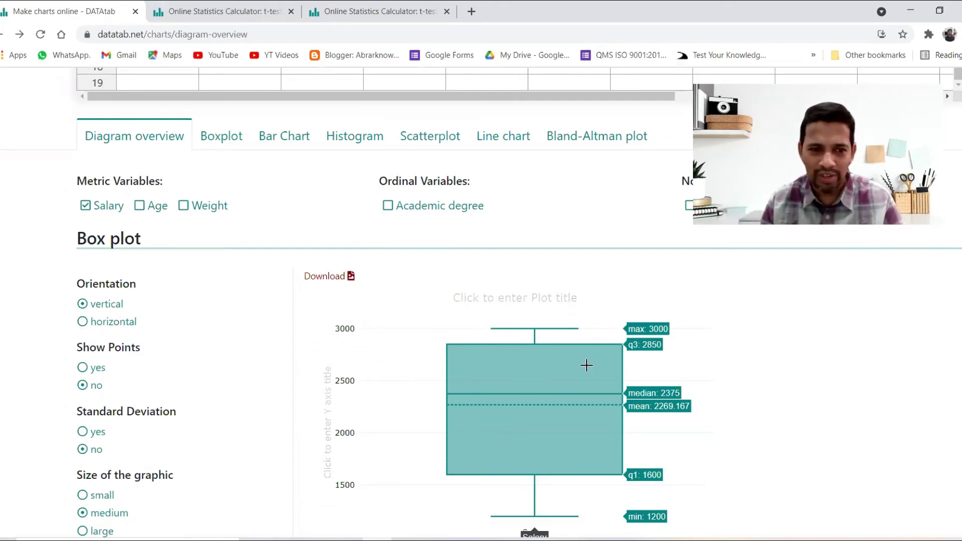
# Compare the Salary boxplot in Minitab with the Salary box plot in DATAtab.
pyautogui.hotkey('alt', 'Tab')
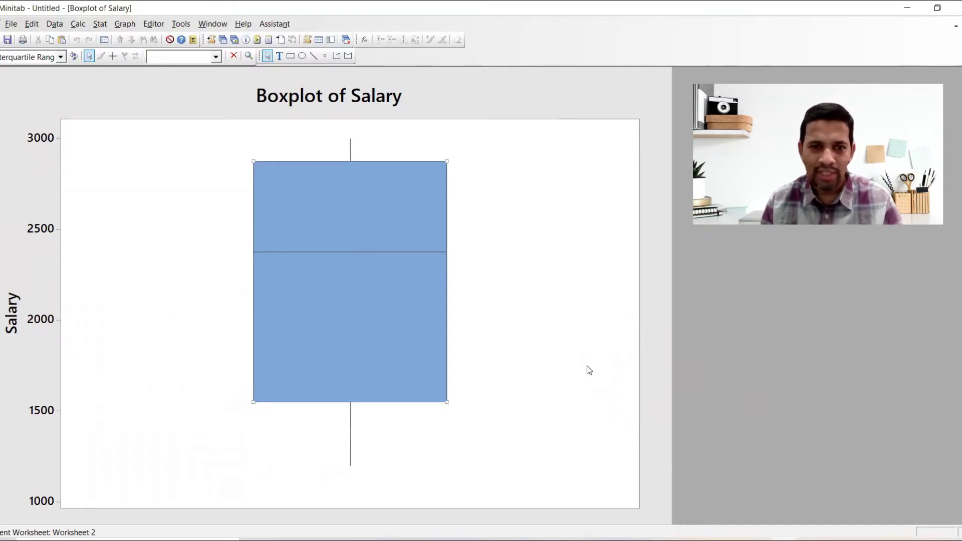
pyautogui.hotkey('alt', 'Tab')
pyautogui.hotkey('alt', 'Tab')
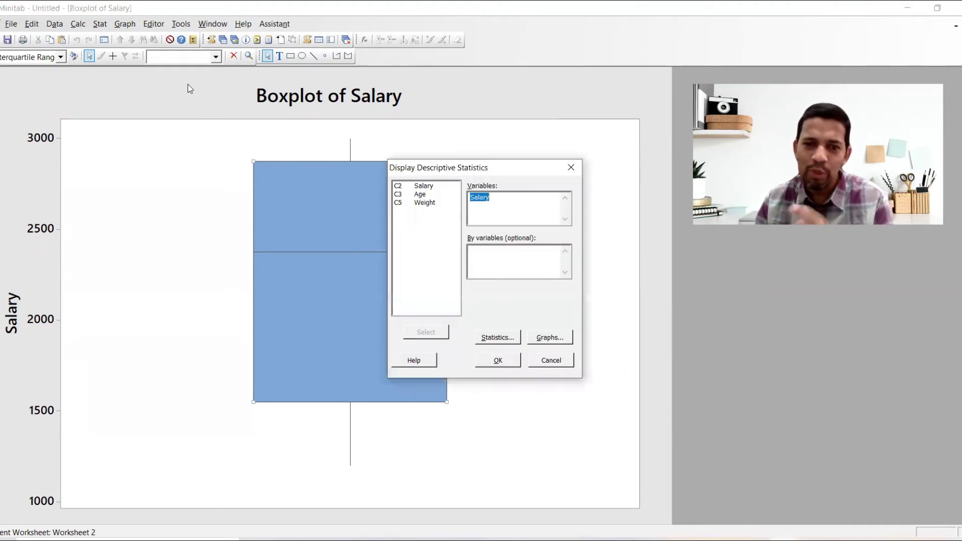
# Rerun the descriptive statistics for Salary with the boxplot of data turned off.
pyautogui.hotkey('alt', 'g')
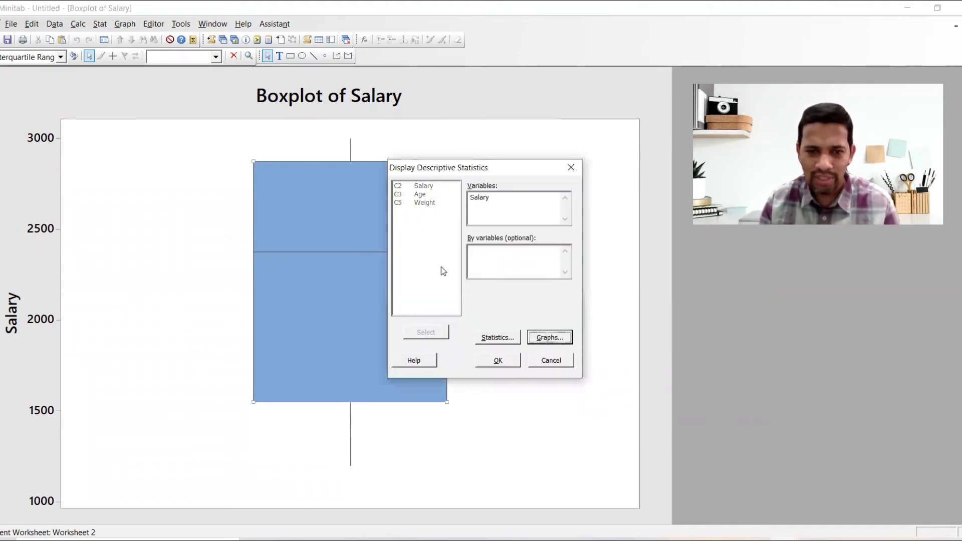
pyautogui.hotkey('alt', 'b')
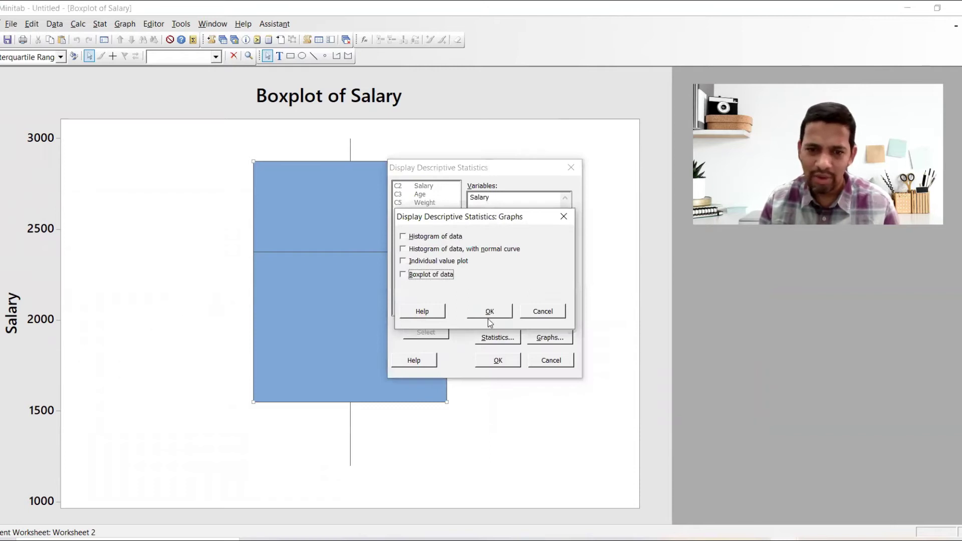
pyautogui.click(489, 316)
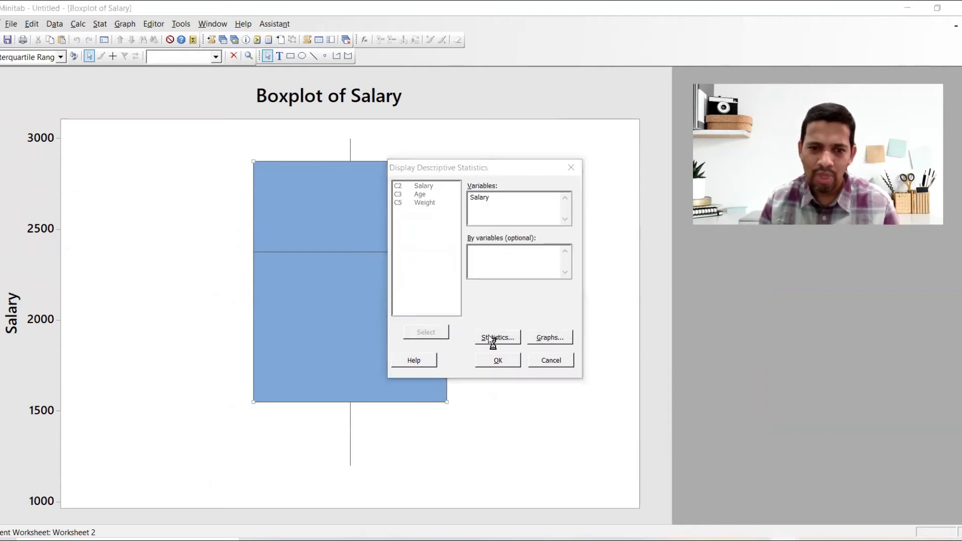
pyautogui.press('Return')
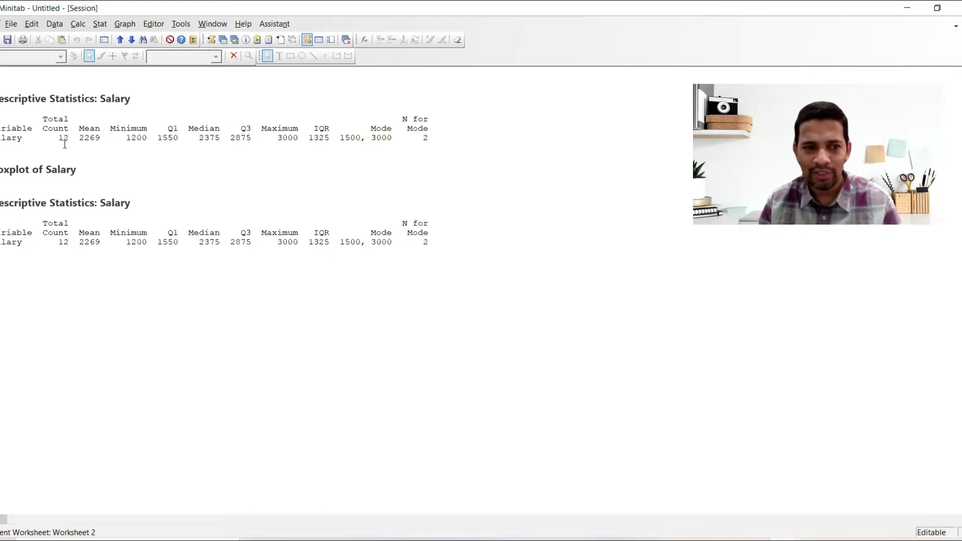
# Switch to DATAtab and add the nominal variable Gender alongside Salary in the diagram overview to generate a bar chart.
pyautogui.hotkey('alt', 'Tab')
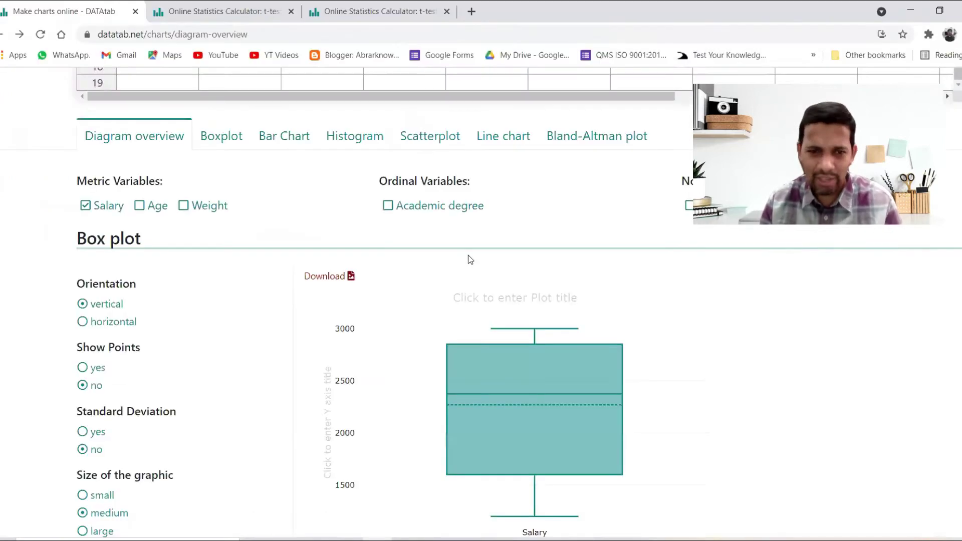
pyautogui.scroll(1, 482, 223)
pyautogui.scroll(2, 482, 223)
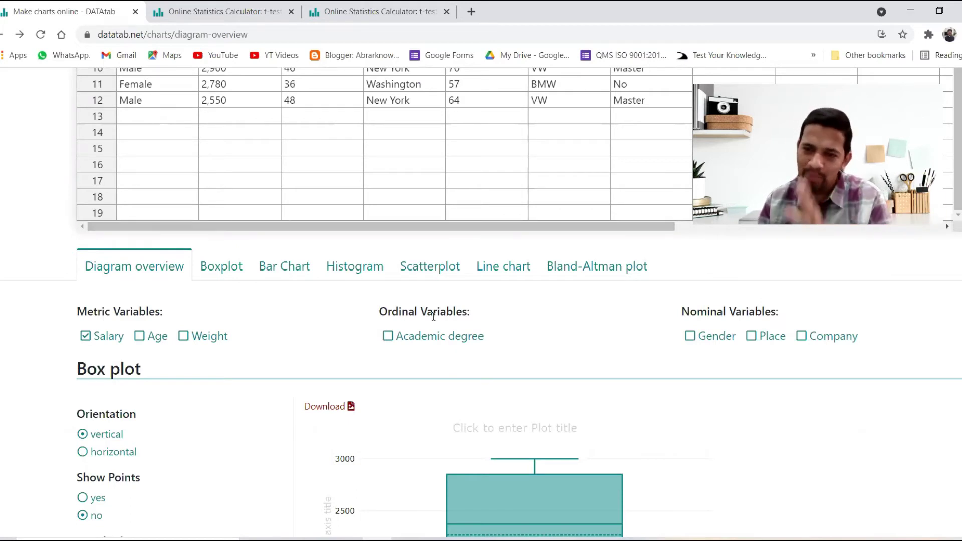
pyautogui.click(692, 338)
pyautogui.click(692, 339)
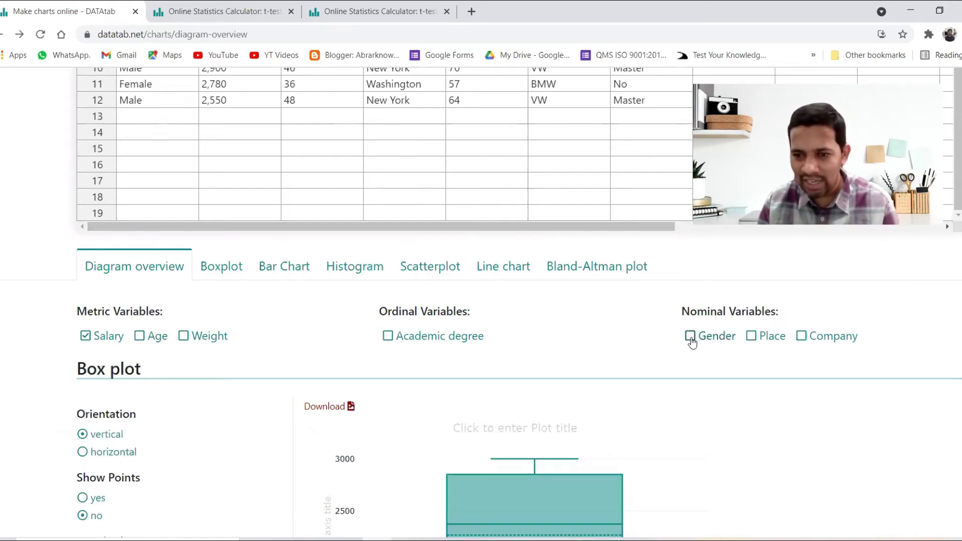
pyautogui.click(691, 339)
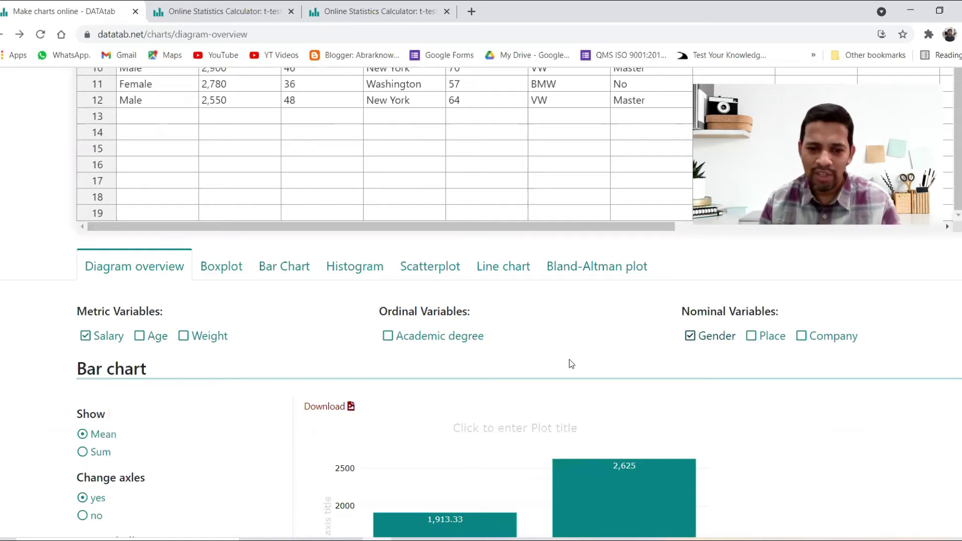
pyautogui.scroll(-3, 471, 406)
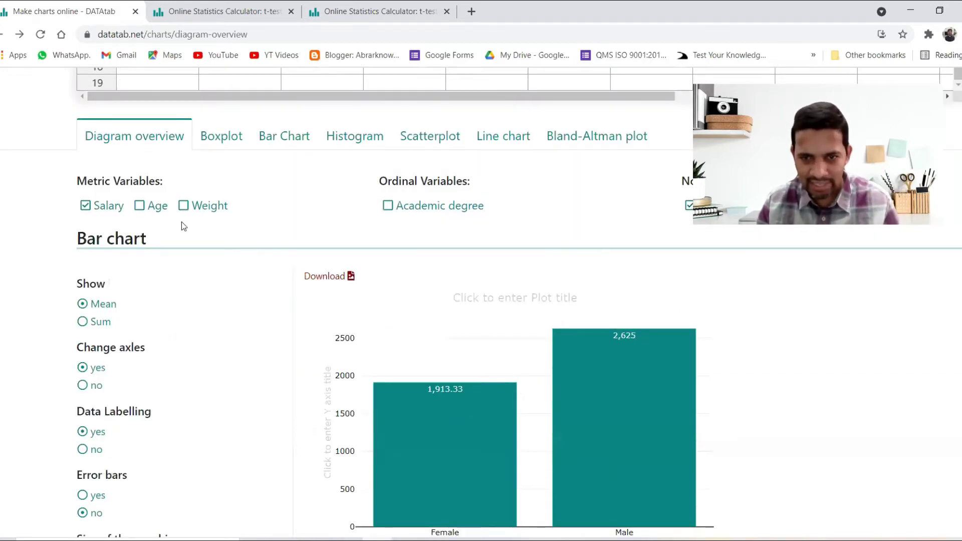
pyautogui.scroll(4, 447, 284)
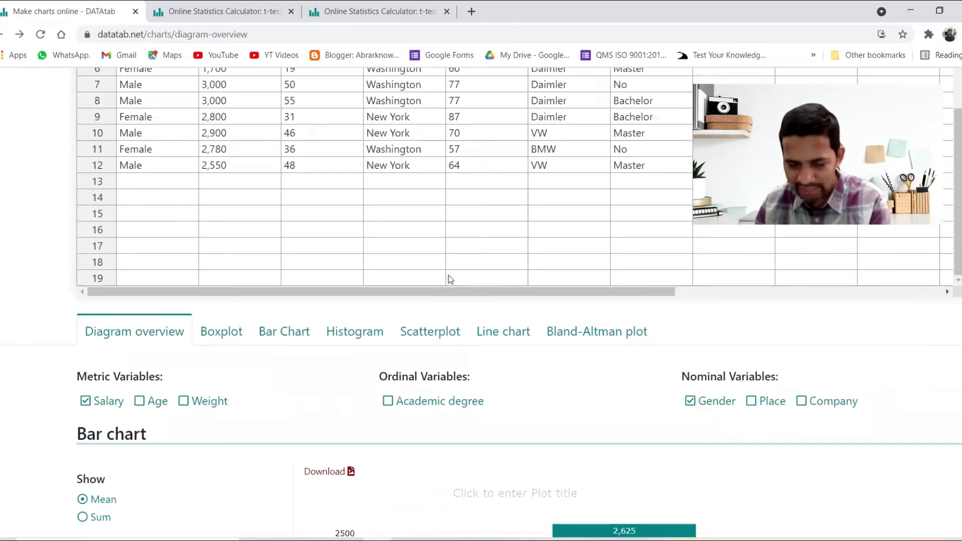
pyautogui.scroll(-2, 462, 274)
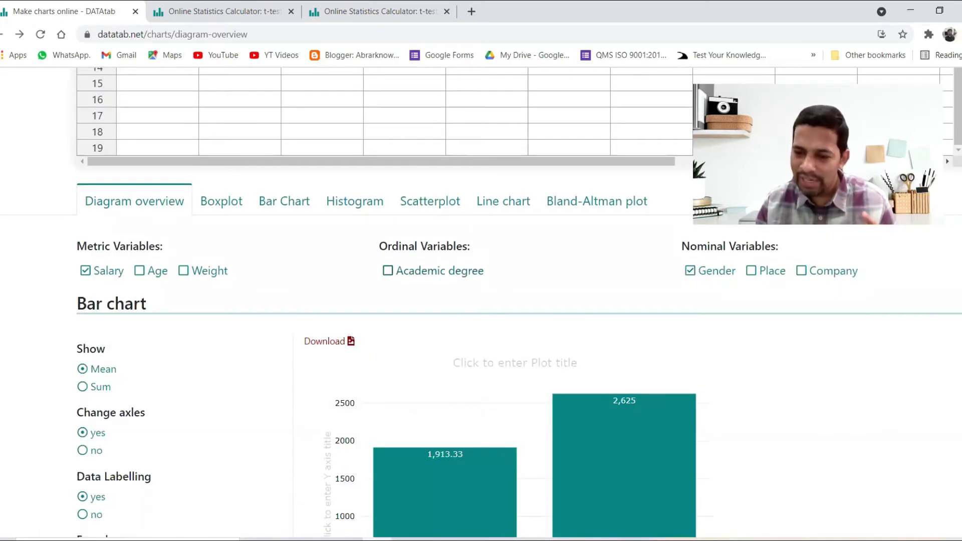
pyautogui.scroll(-2, 774, 496)
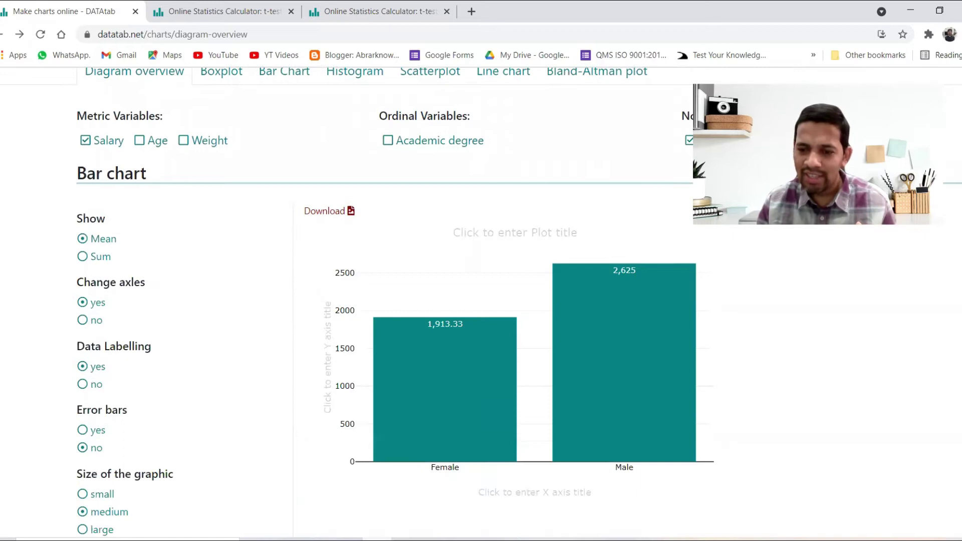
# Switch to Minitab and run the descriptive statistics for Salary grouped by the variable Gender.
pyautogui.moveTo(795, 536)
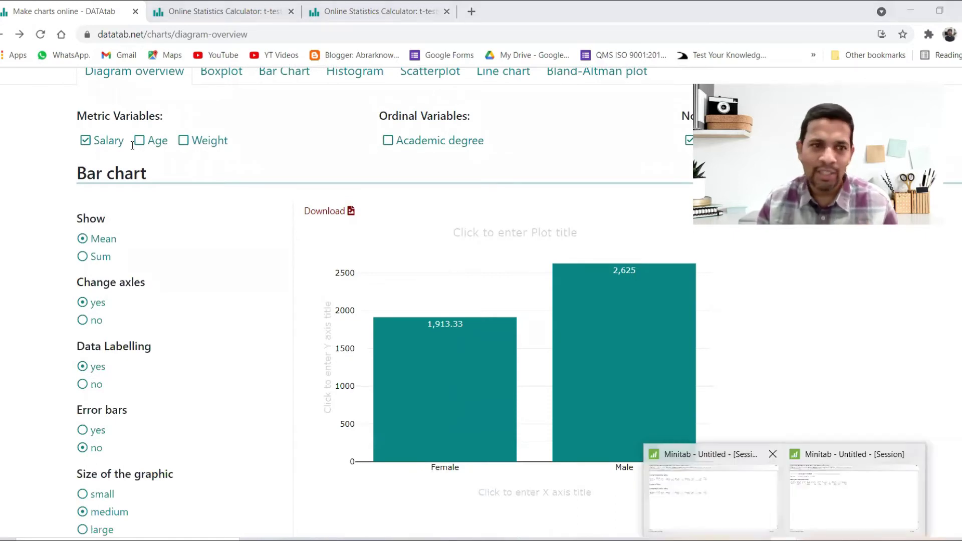
pyautogui.click(712, 496)
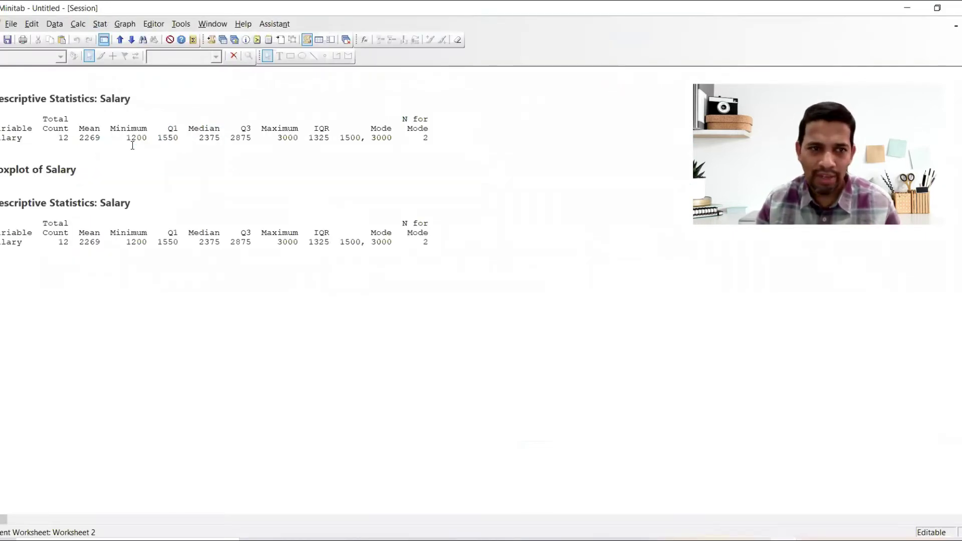
pyautogui.hotkey('ctrl', 'e')
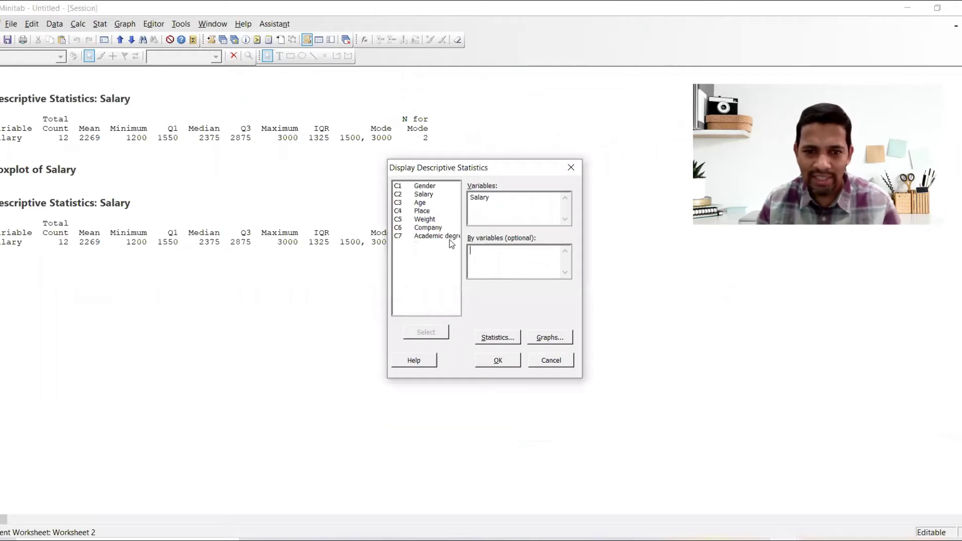
pyautogui.hotkey('alt', 'Tab')
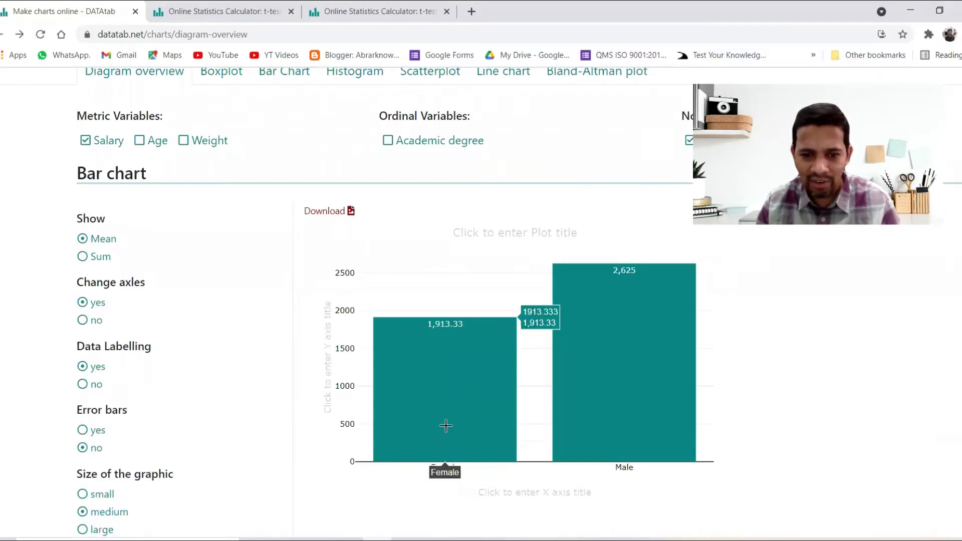
pyautogui.hotkey('alt', 'Tab')
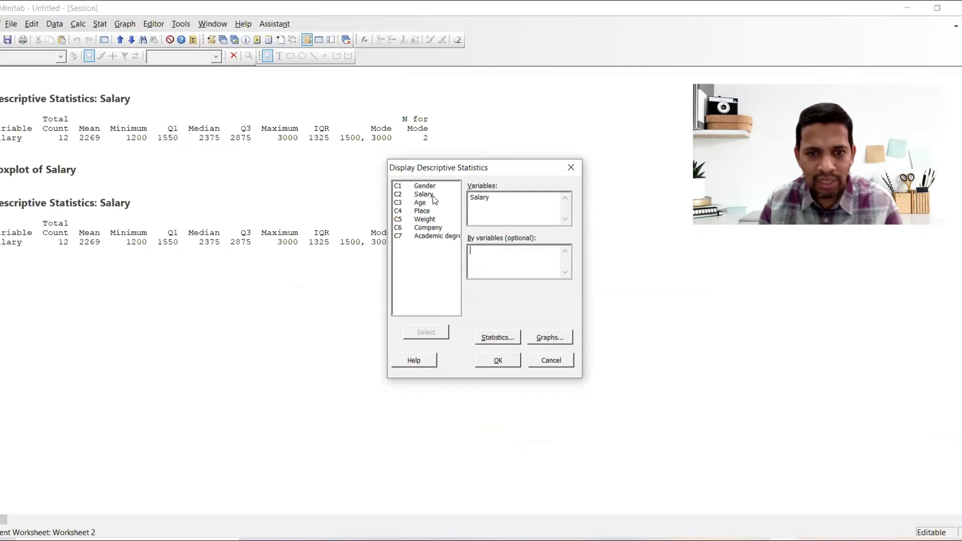
pyautogui.hotkey('alt', 'Tab')
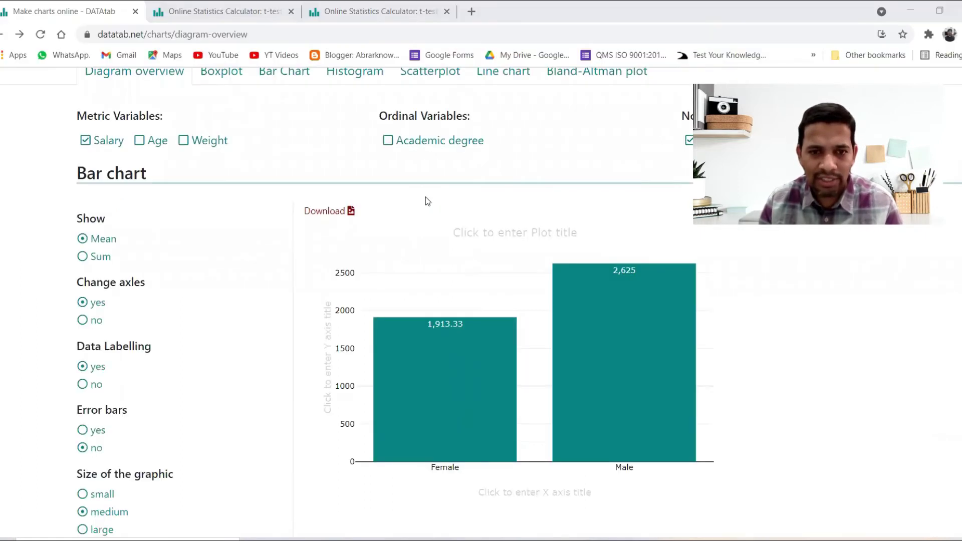
pyautogui.hotkey('alt', 'Tab')
pyautogui.click(499, 360)
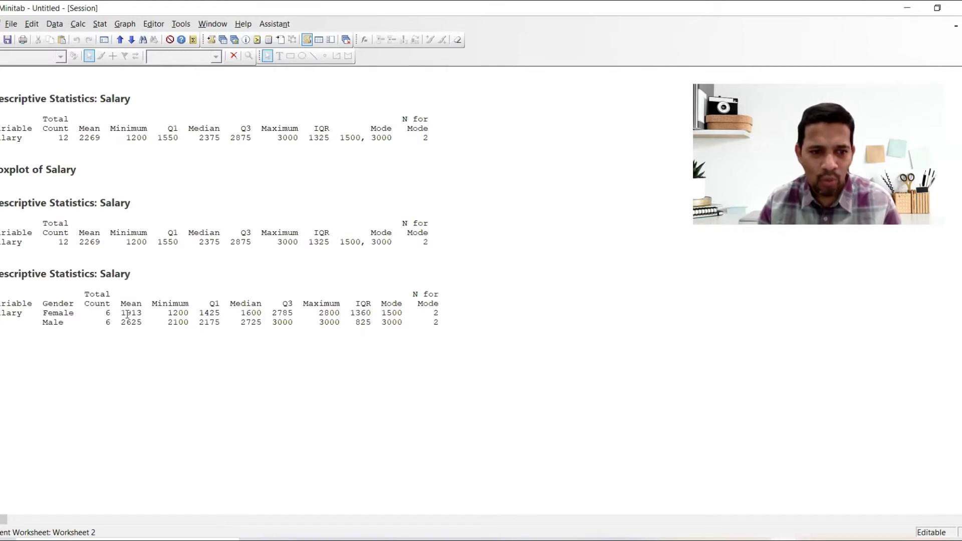
# Switch to DATAtab and compare the female mean salary in its bar chart with Minitab's result.
pyautogui.hotkey('alt', 'Tab')
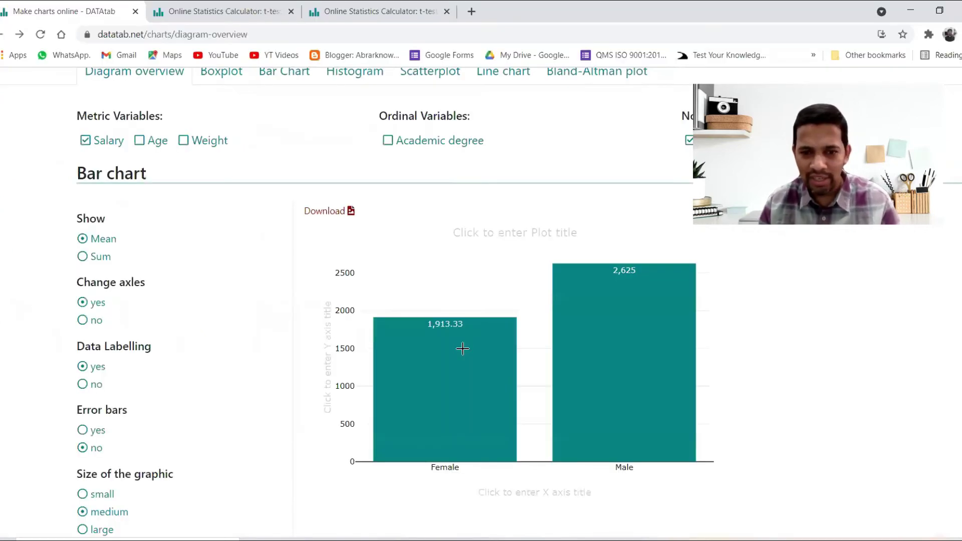
pyautogui.moveTo(441, 338)
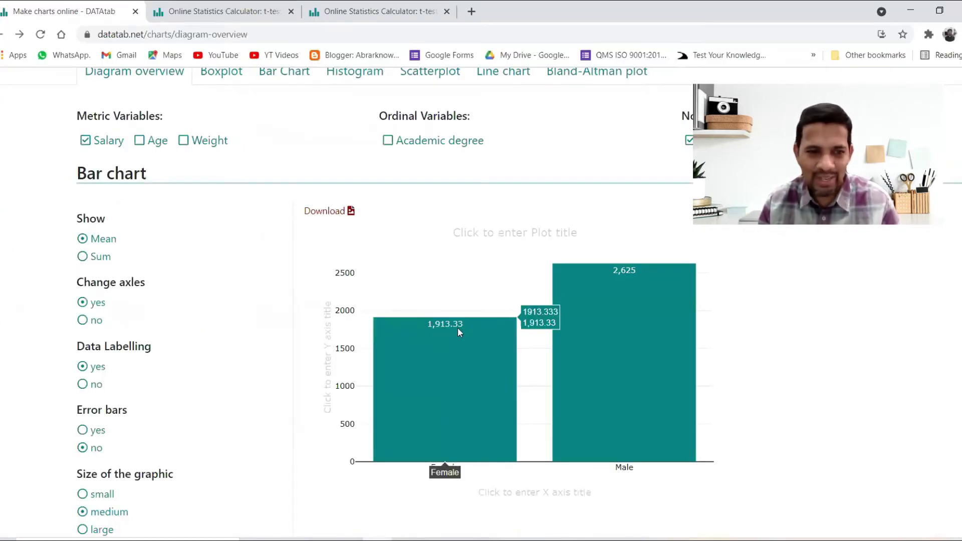
# Compare the gender means with Minitab's and examine DATAtab's box plots of Salary for Female and Male.
pyautogui.hotkey('alt', 'Tab')
pyautogui.hotkey('alt', 'Tab')
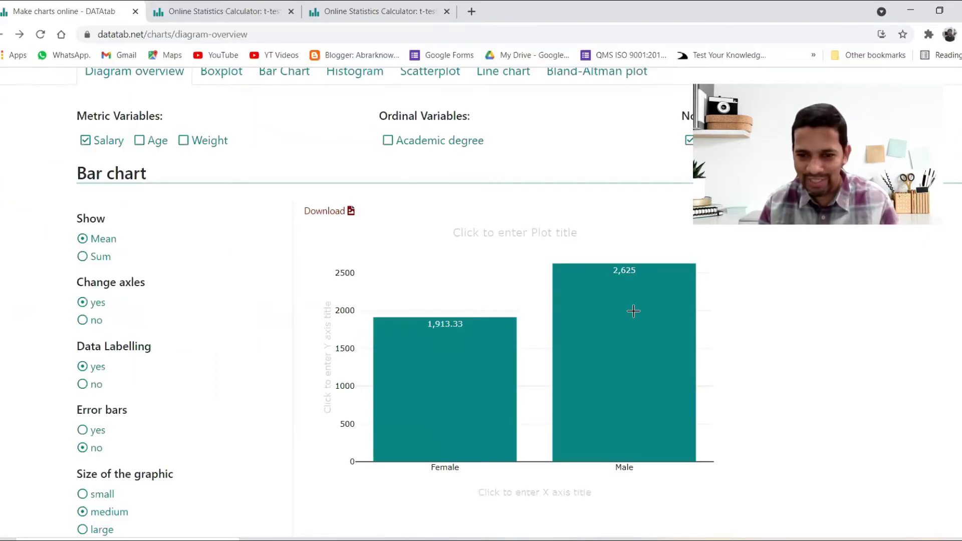
pyautogui.scroll(-4, 629, 307)
pyautogui.scroll(-4, 628, 303)
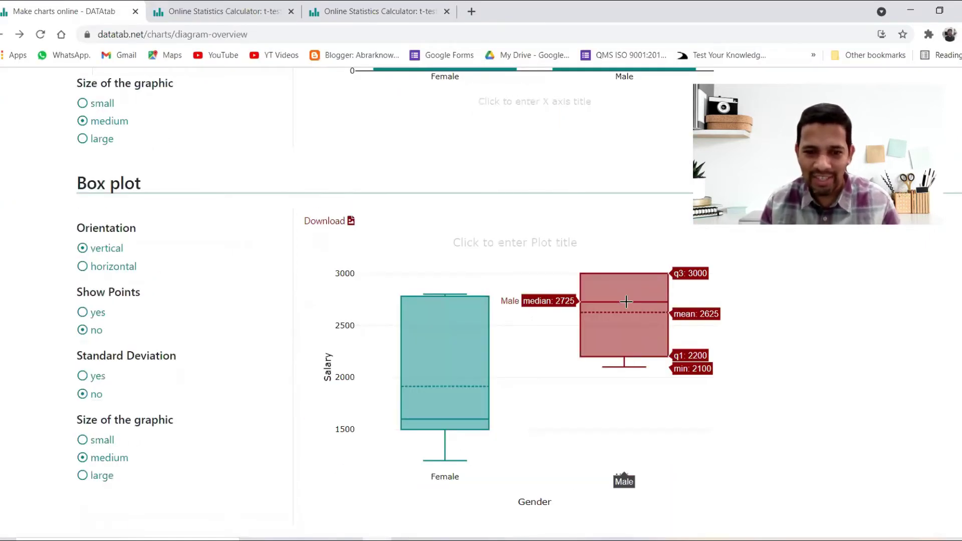
pyautogui.moveTo(481, 319)
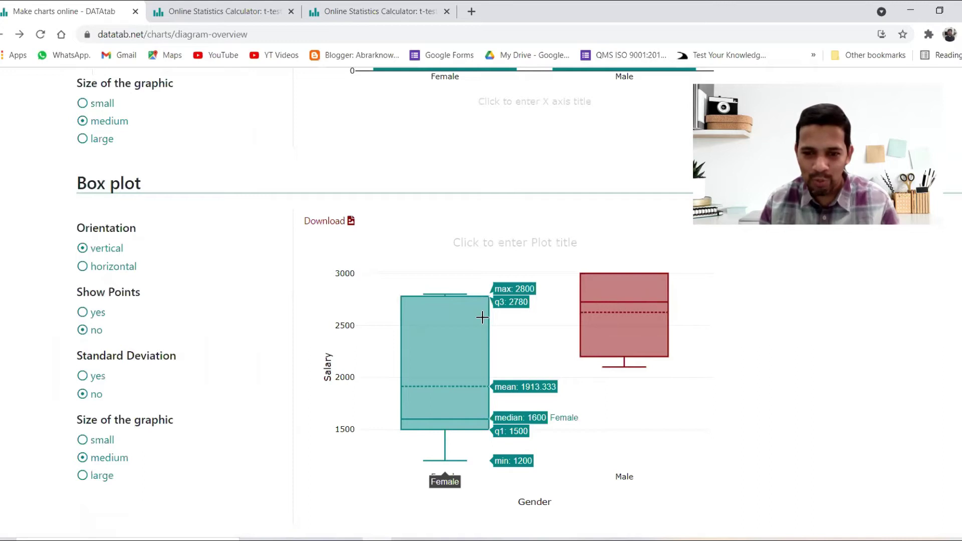
pyautogui.scroll(-4, 482, 317)
pyautogui.scroll(7, 485, 318)
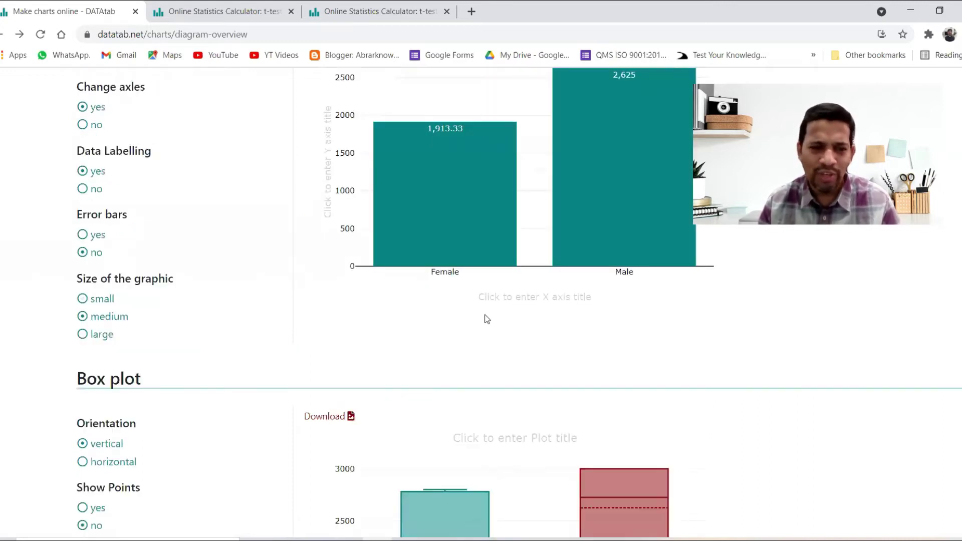
# Switch to Minitab and rerun the descriptive statistics for Salary by Gender with the boxplot of data turned on.
pyautogui.hotkey('alt', 'Tab')
pyautogui.click(104, 39)
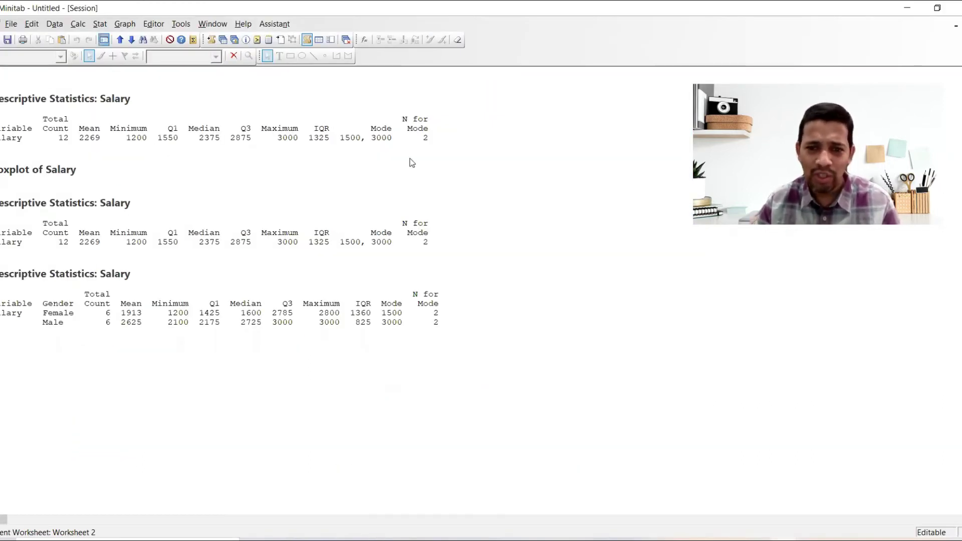
pyautogui.click(550, 337)
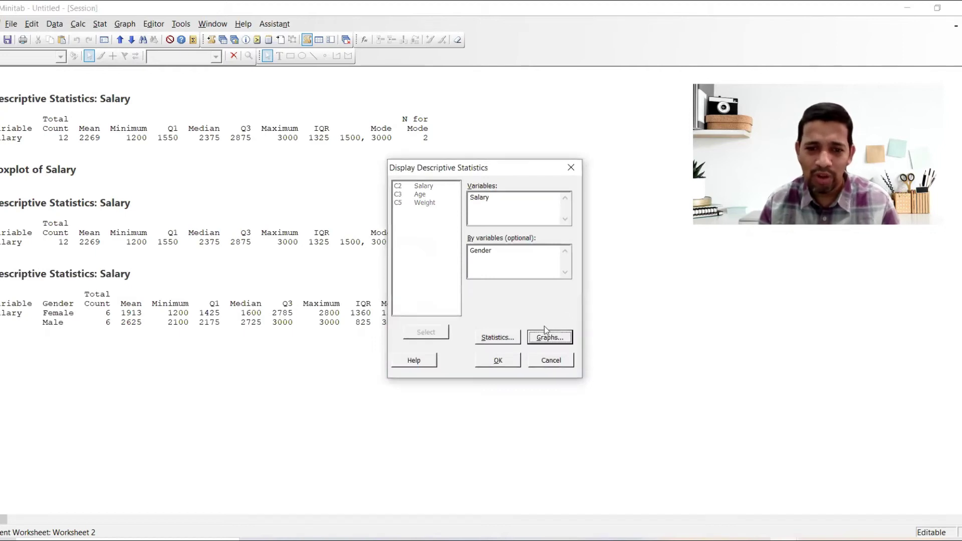
pyautogui.hotkey('alt', 'b')
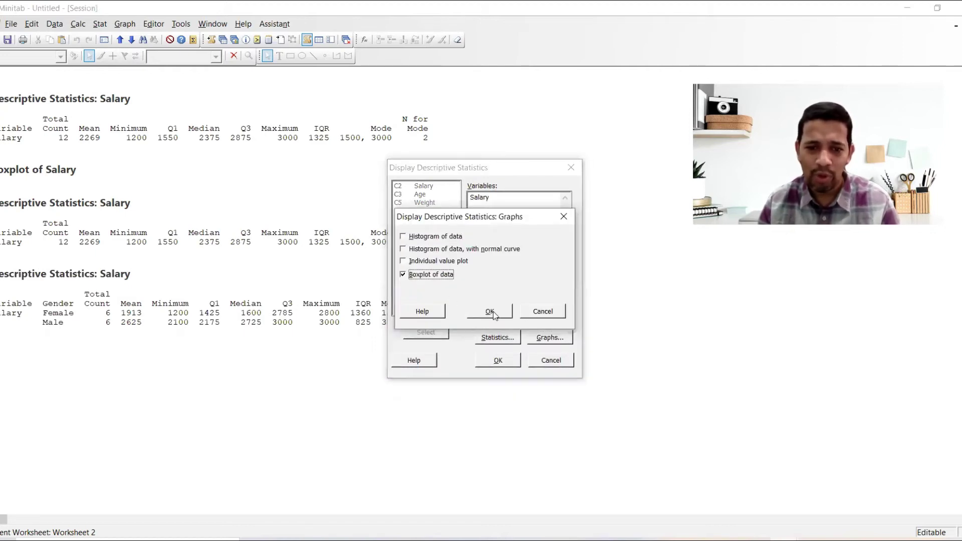
pyautogui.click(490, 312)
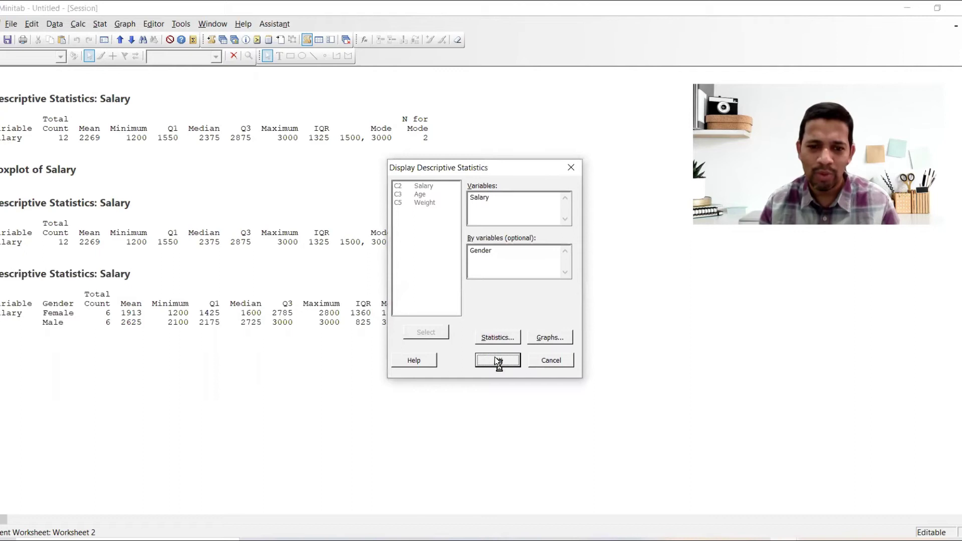
pyautogui.click(496, 359)
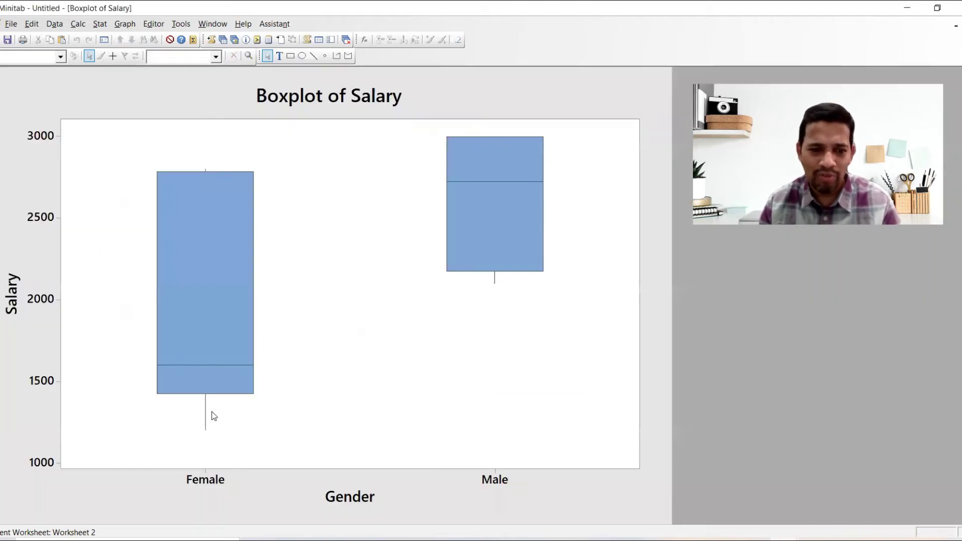
# Switch to DATAtab and back to Minitab to compare their Salary by Gender charts.
pyautogui.hotkey('alt', 'Tab')
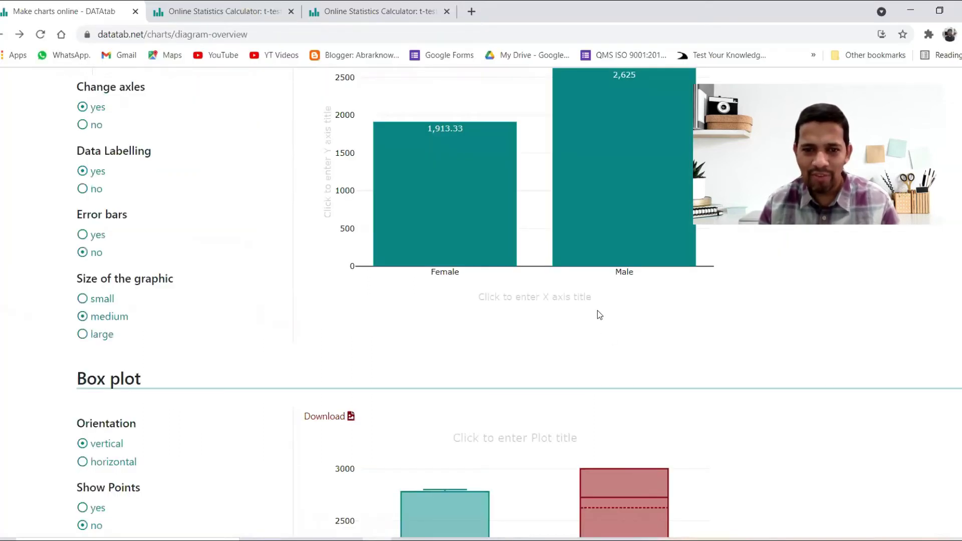
pyautogui.scroll(1, 511, 365)
pyautogui.hotkey('alt', 'Tab')
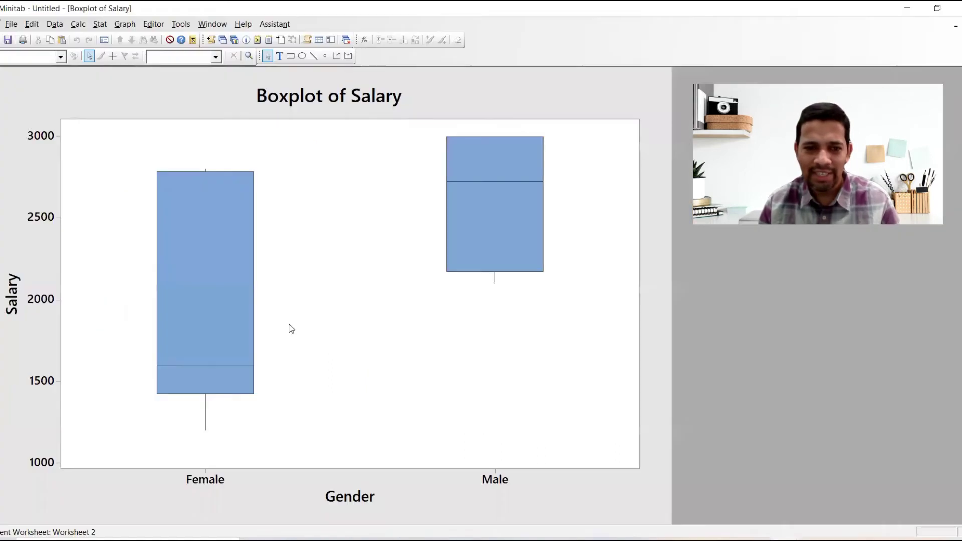
# Switch to DATAtab and replace the nominal variable Gender with Company to chart Salary by company.
pyautogui.hotkey('alt', 'Tab')
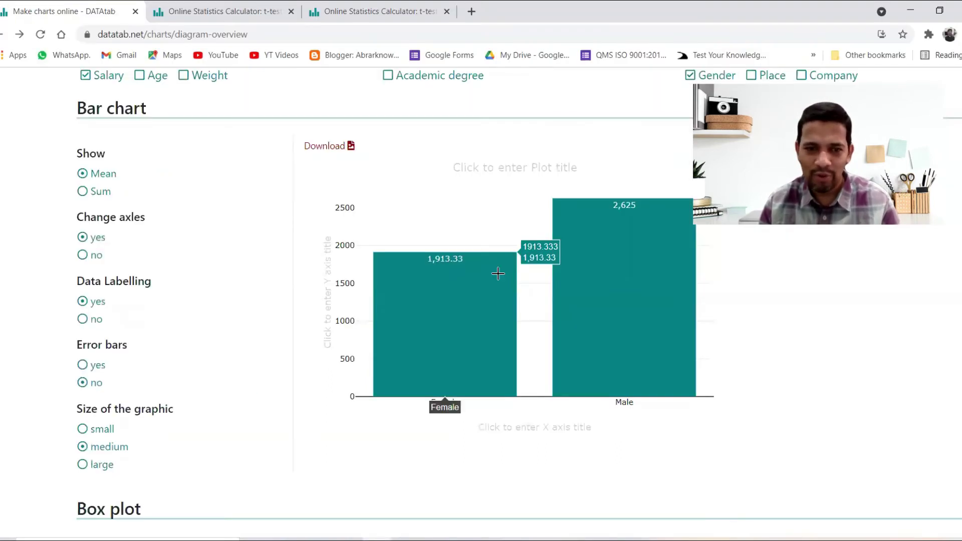
pyautogui.scroll(3, 500, 275)
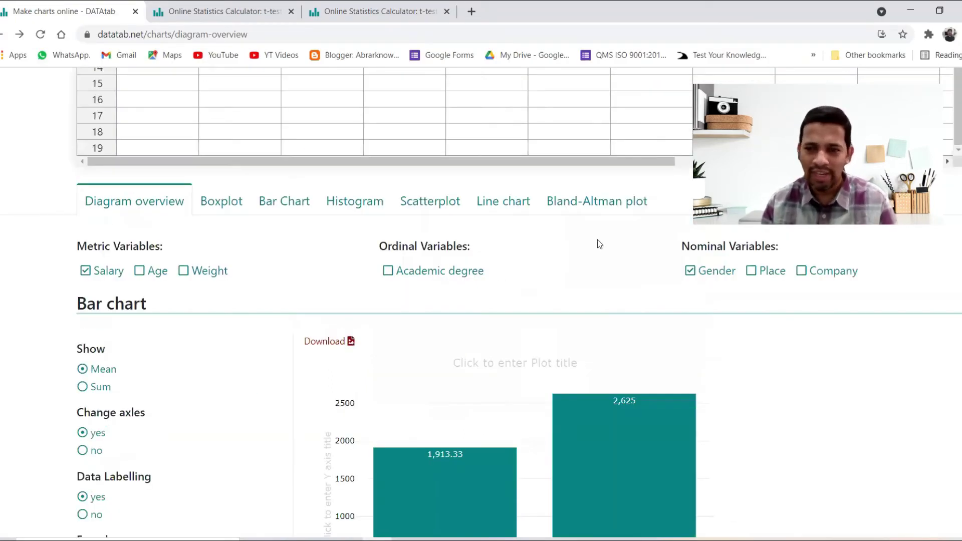
pyautogui.click(690, 271)
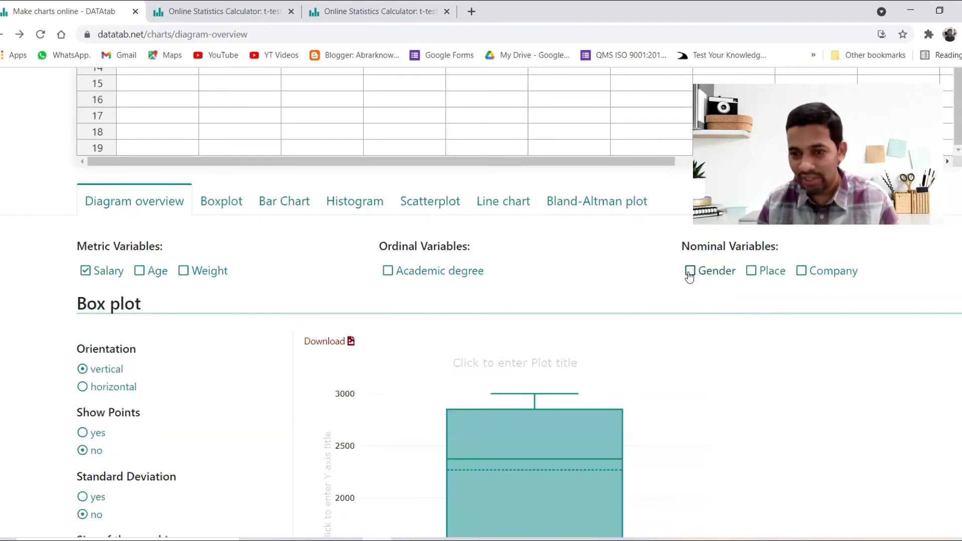
pyautogui.click(803, 272)
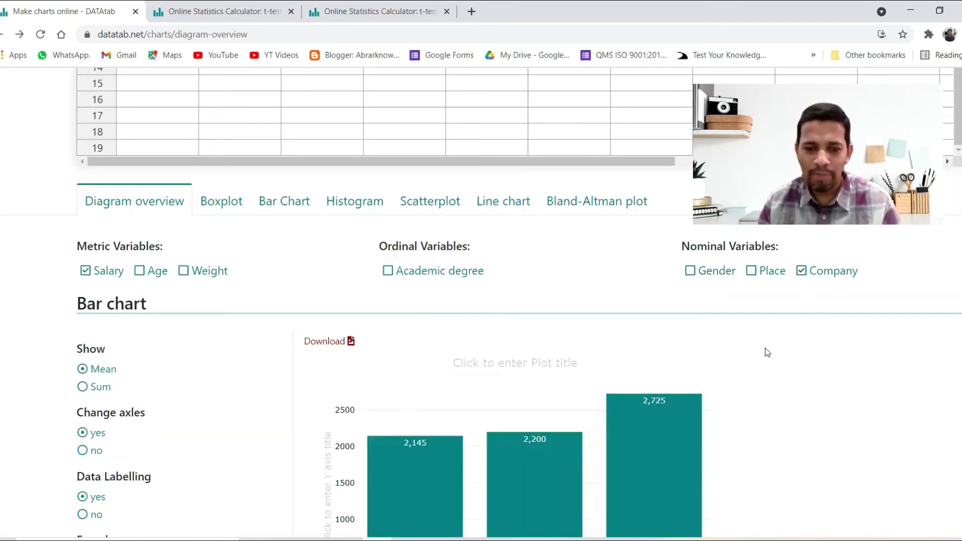
pyautogui.scroll(-2, 544, 446)
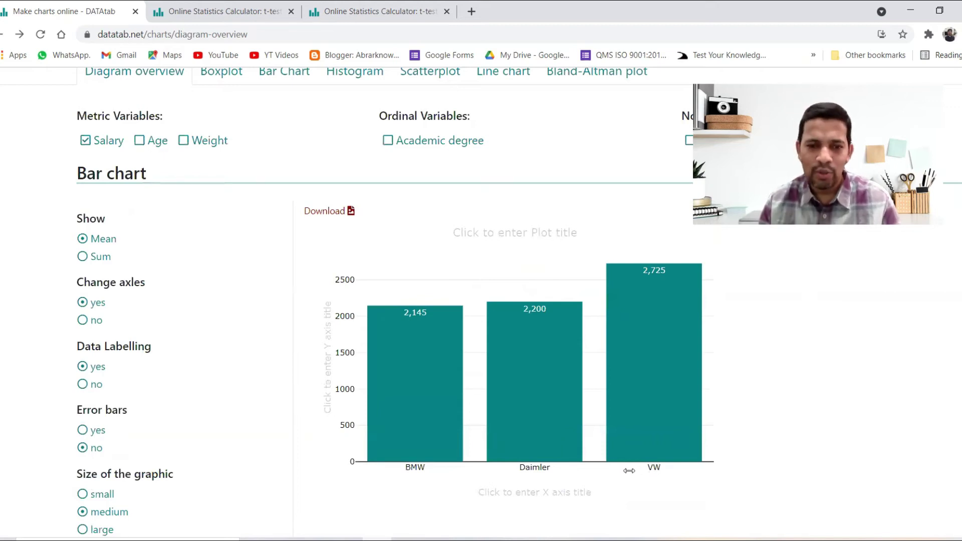
# Switch to Minitab and run the descriptive statistics for Salary with Company replacing Gender as the By variable.
pyautogui.hotkey('alt', 'Tab')
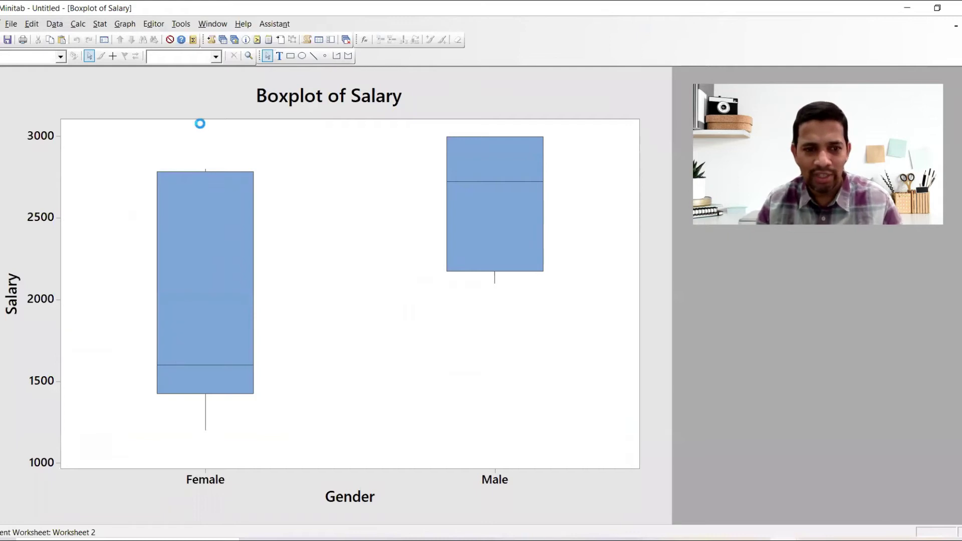
pyautogui.hotkey('ctrl', 'e')
pyautogui.click(522, 260)
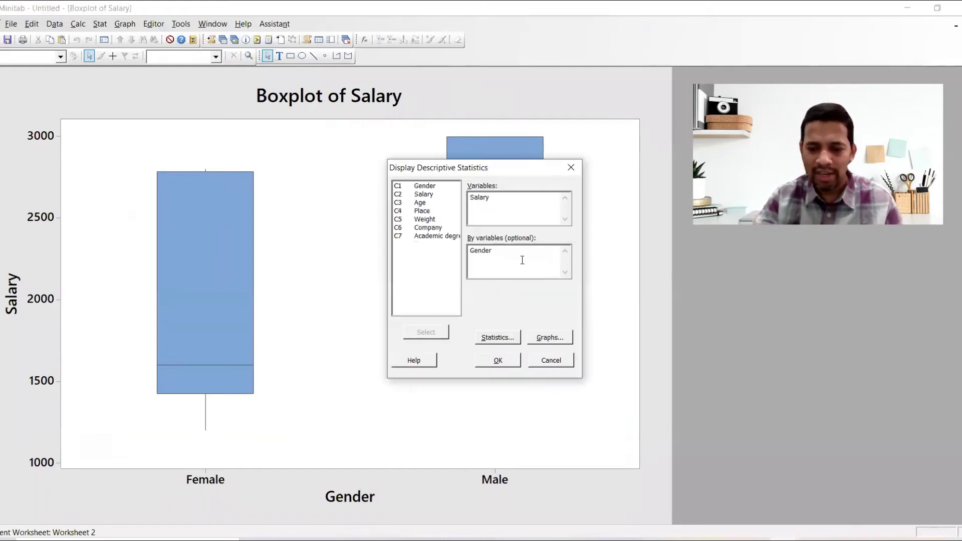
pyautogui.press('BackSpace')
pyautogui.press('BackSpace')
pyautogui.press('BackSpace')
pyautogui.press('BackSpace')
pyautogui.press('BackSpace')
pyautogui.press('BackSpace')
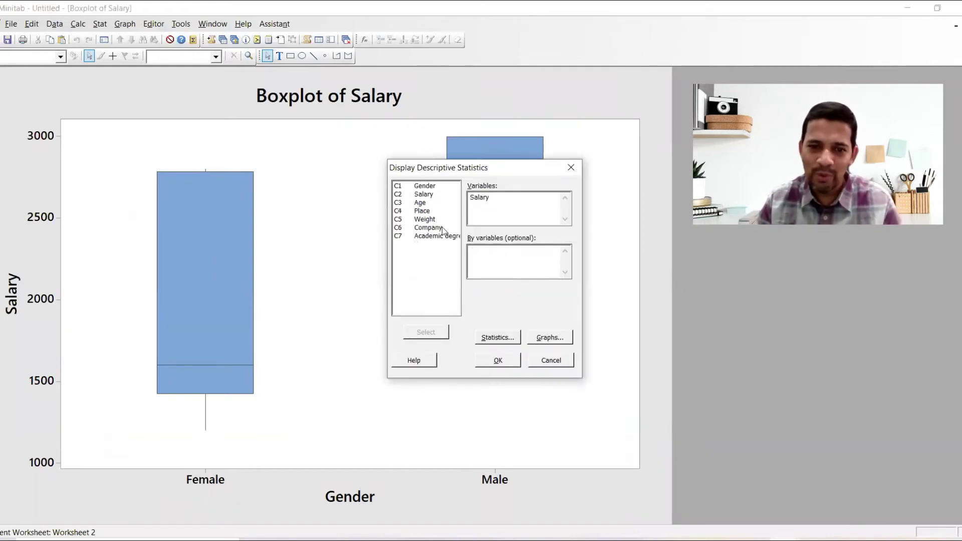
pyautogui.doubleClick(437, 228)
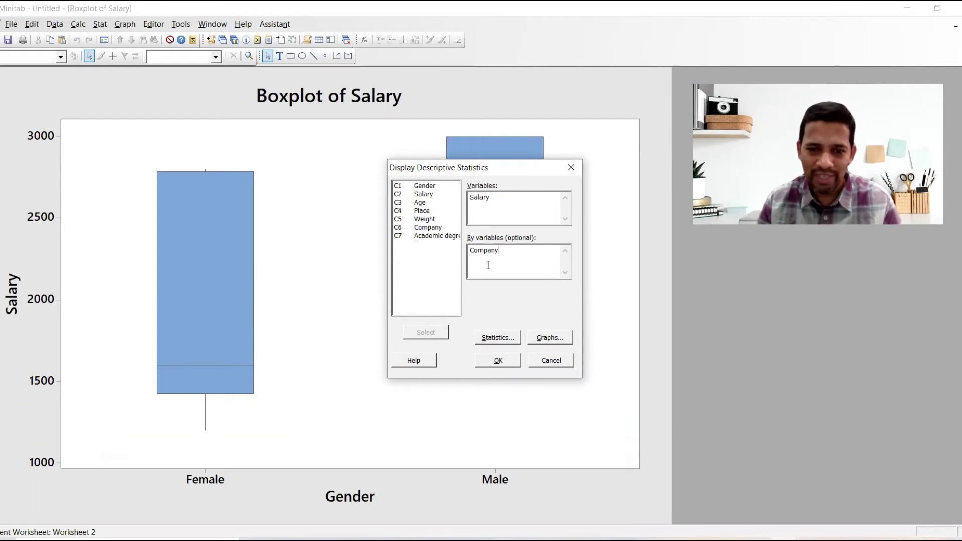
pyautogui.click(505, 361)
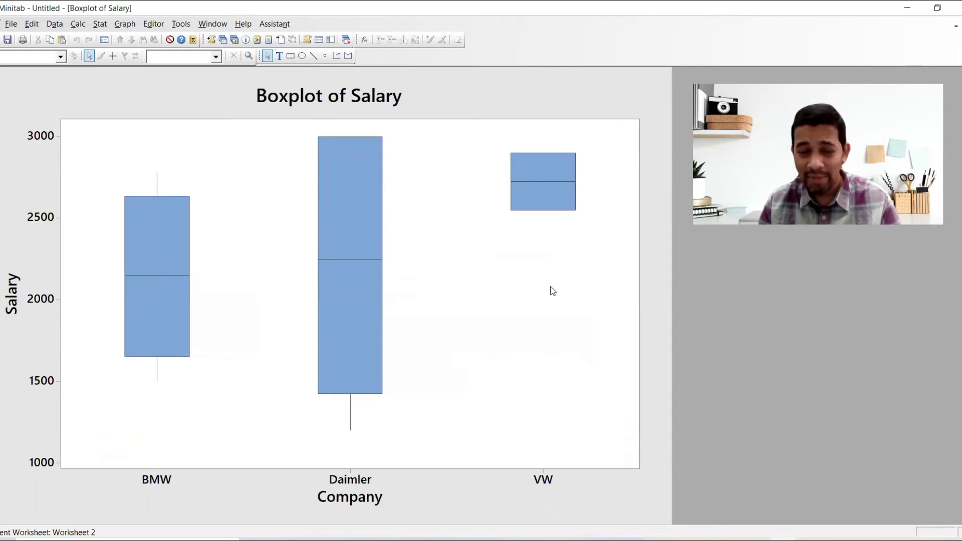
# Check DATAtab's company bar chart and rerun Minitab's Salary by Company statistics with the boxplot of data turned off.
pyautogui.hotkey('alt', 'Tab')
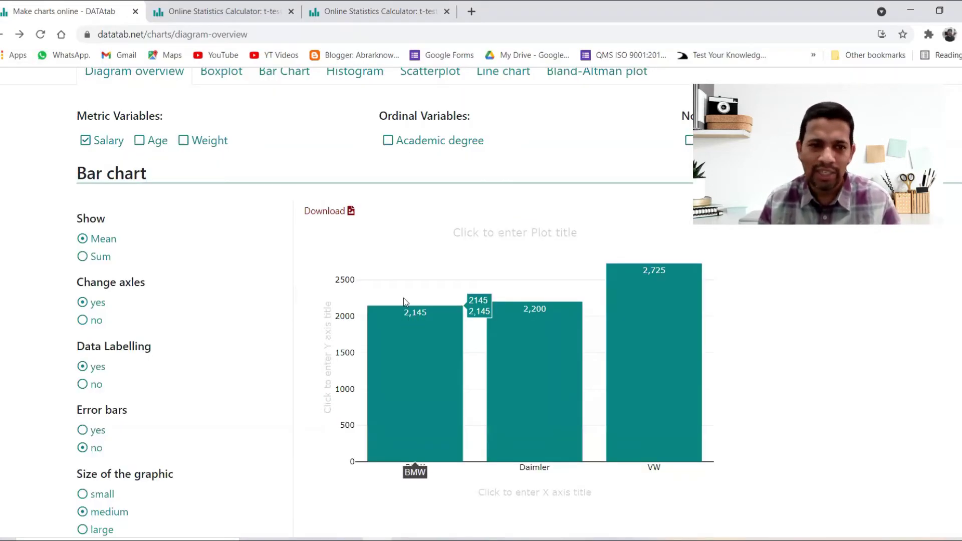
pyautogui.hotkey('alt', 'Tab')
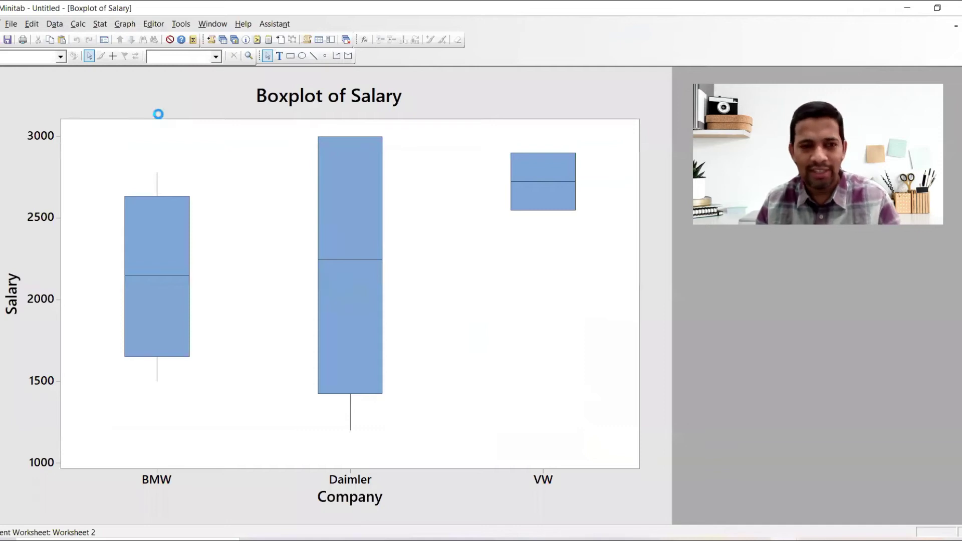
pyautogui.hotkey('ctrl', 'e')
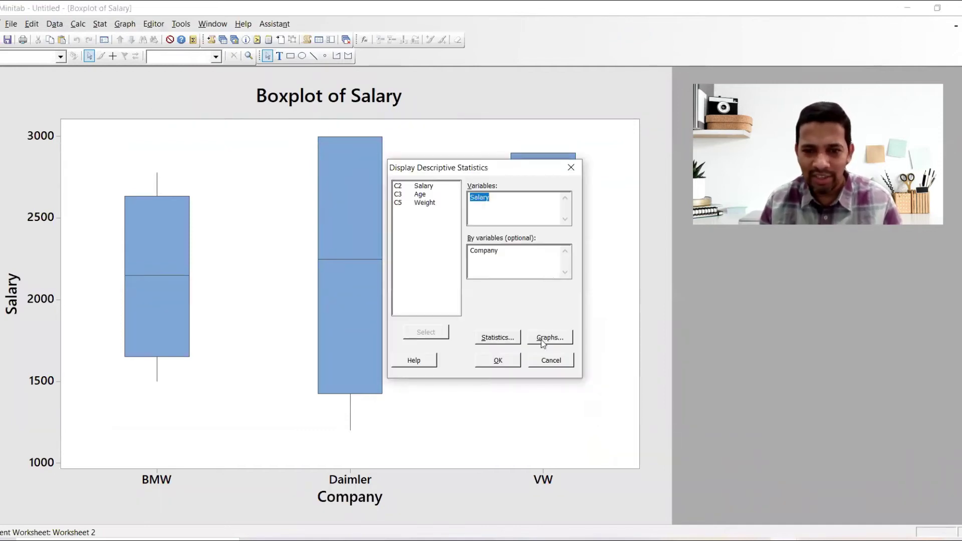
pyautogui.press('Tab')
pyautogui.press('Return')
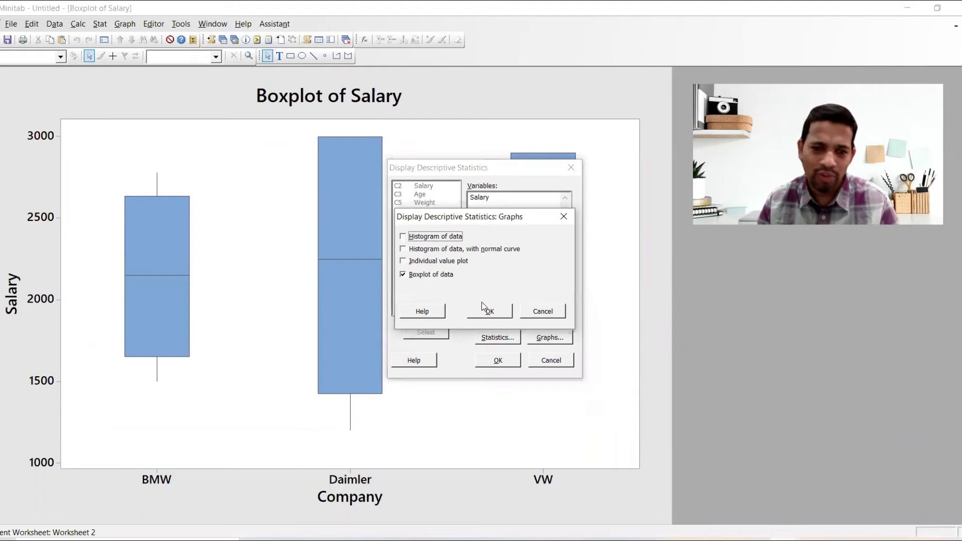
pyautogui.press('Return')
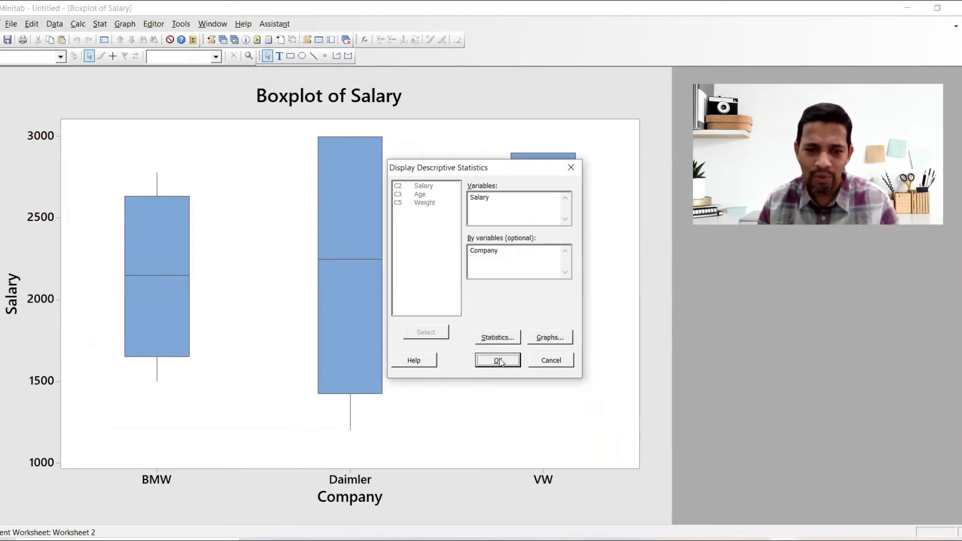
pyautogui.click(498, 355)
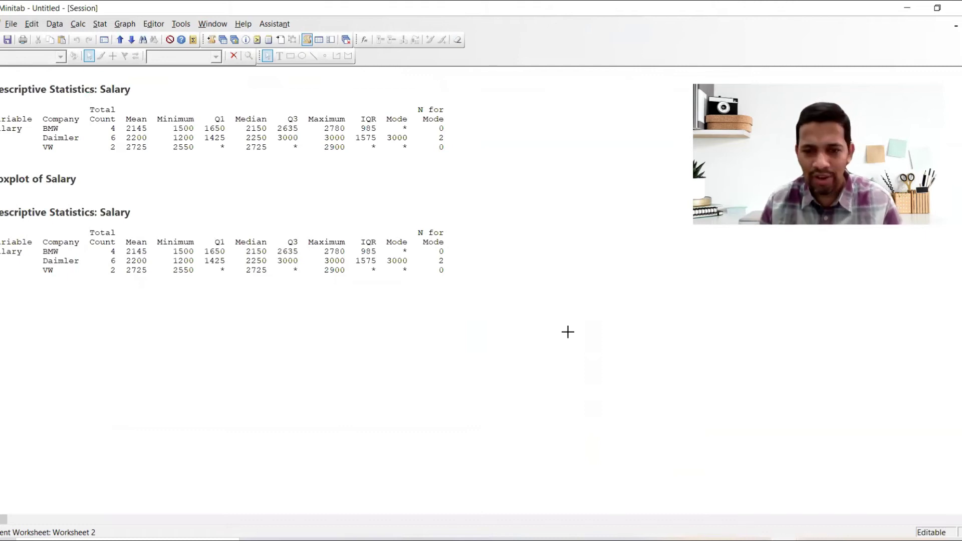
# Switch between DATAtab and Minitab to compare the mean salaries of BMW, Daimler and VW.
pyautogui.hotkey('alt', 'Tab')
pyautogui.hotkey('alt', 'Tab')
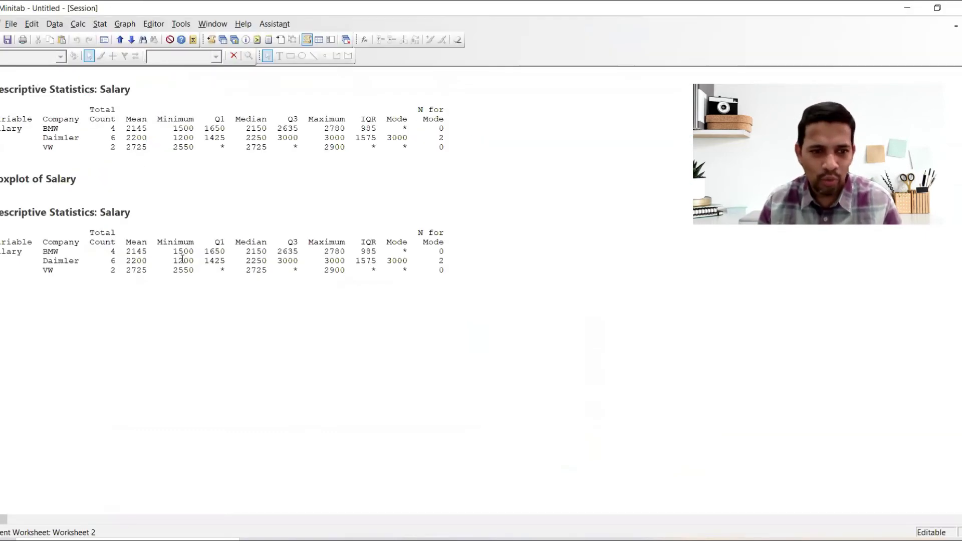
pyautogui.hotkey('alt', 'Tab')
pyautogui.hotkey('alt', 'Tab')
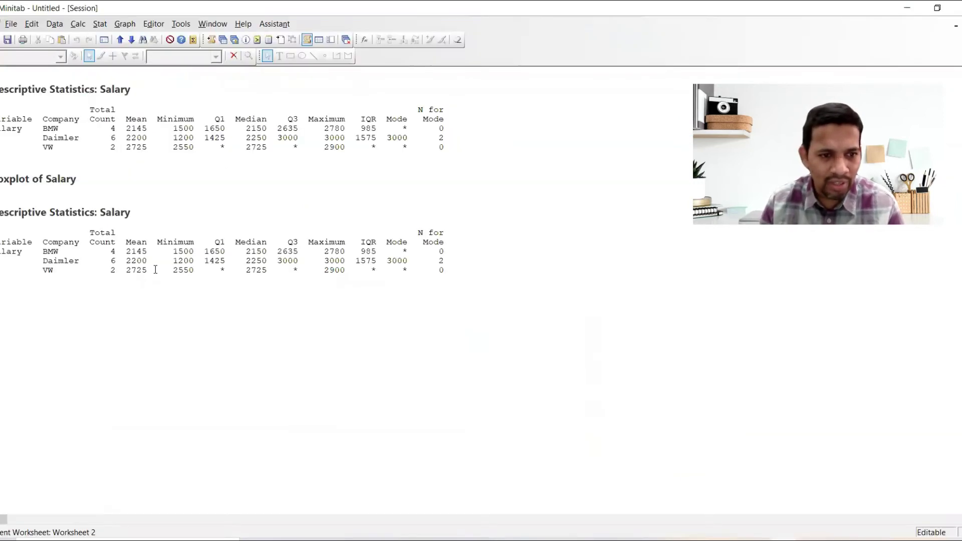
pyautogui.hotkey('alt', 'Tab')
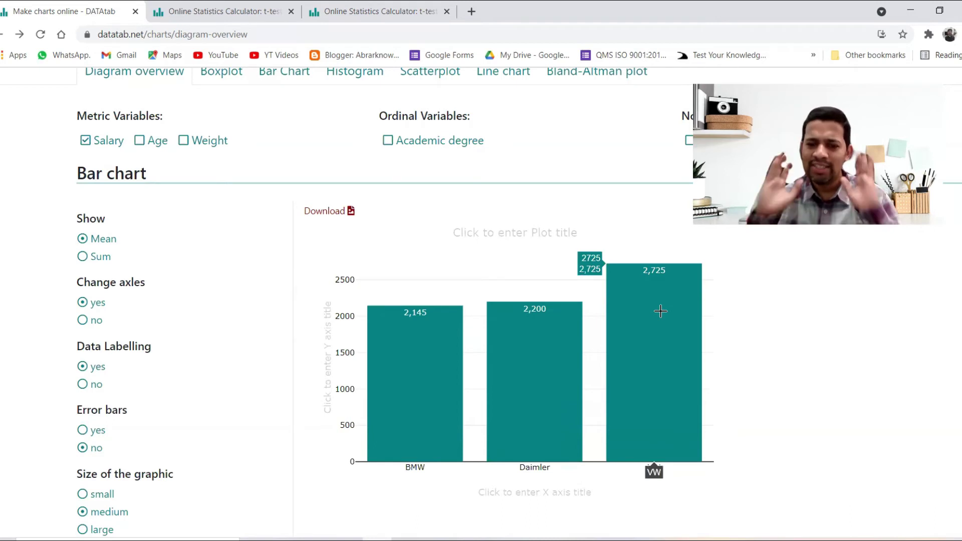
# Examine DATAtab's box plot and histogram of Salary by Company.
pyautogui.scroll(-4, 587, 308)
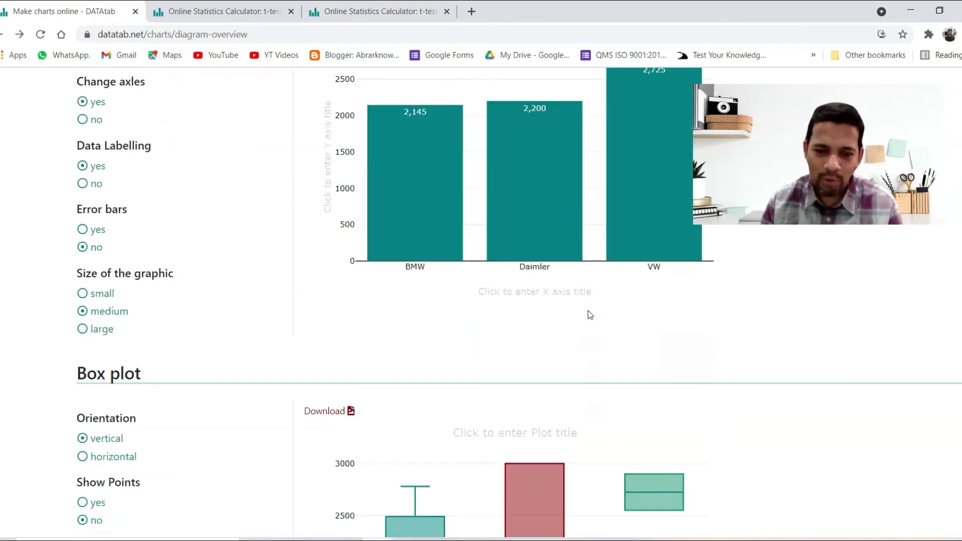
pyautogui.scroll(-5, 587, 310)
pyautogui.moveTo(584, 374)
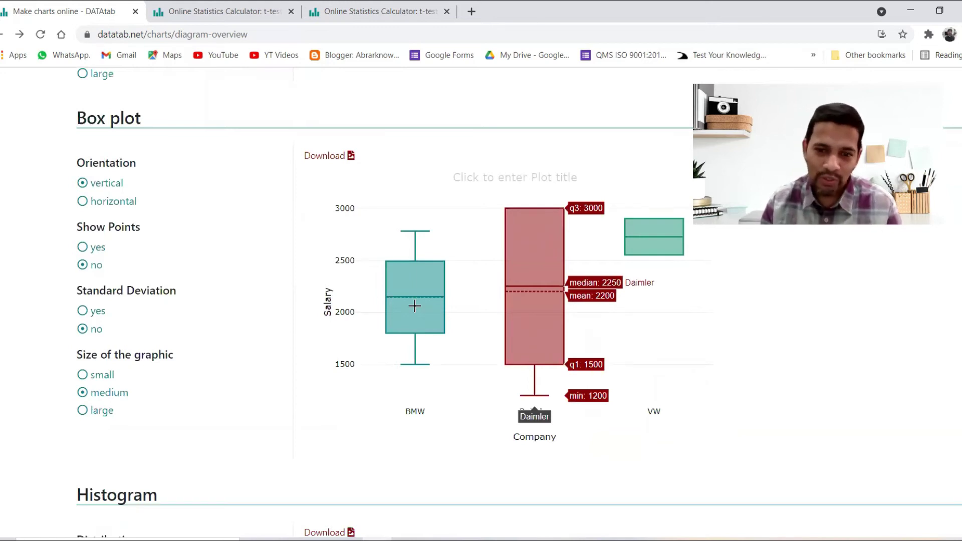
pyautogui.moveTo(691, 365)
pyautogui.scroll(-14, 690, 365)
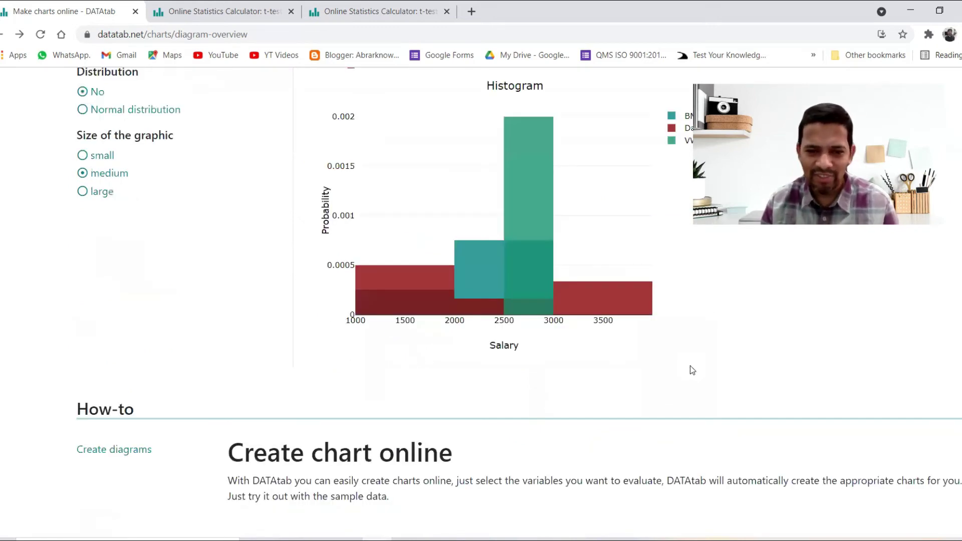
pyautogui.scroll(5, 685, 374)
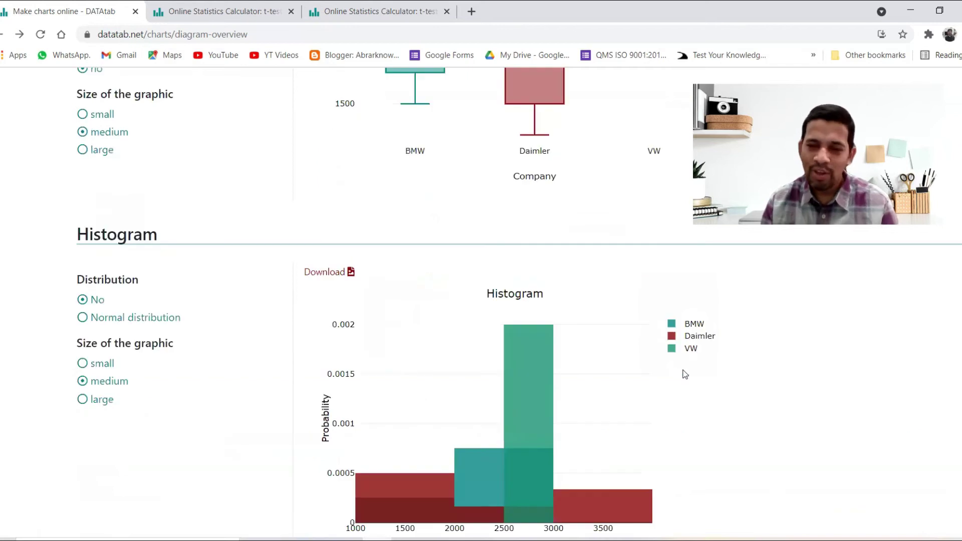
pyautogui.scroll(8, 683, 373)
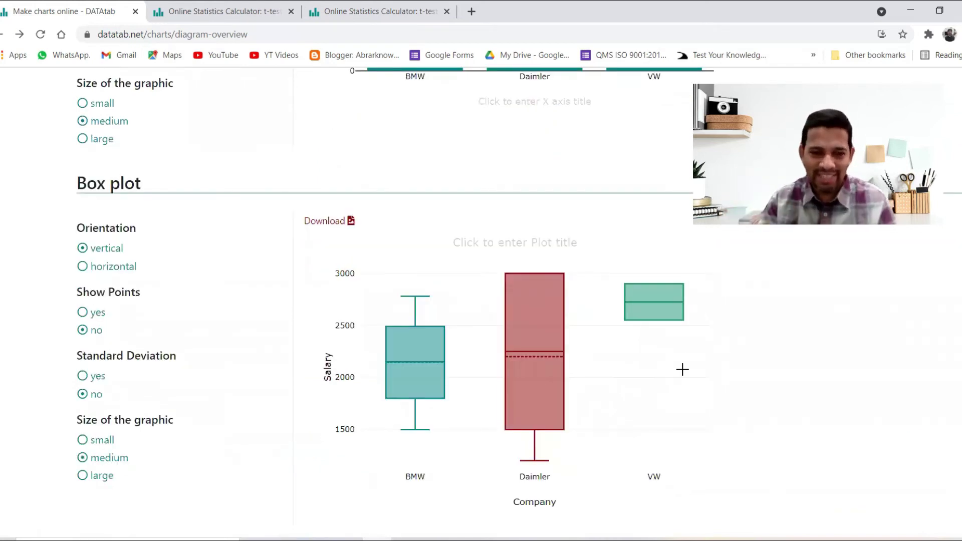
# Replace Company with Place as the nominal variable and view the bar chart of mean Salary by Place.
pyautogui.scroll(5, 683, 369)
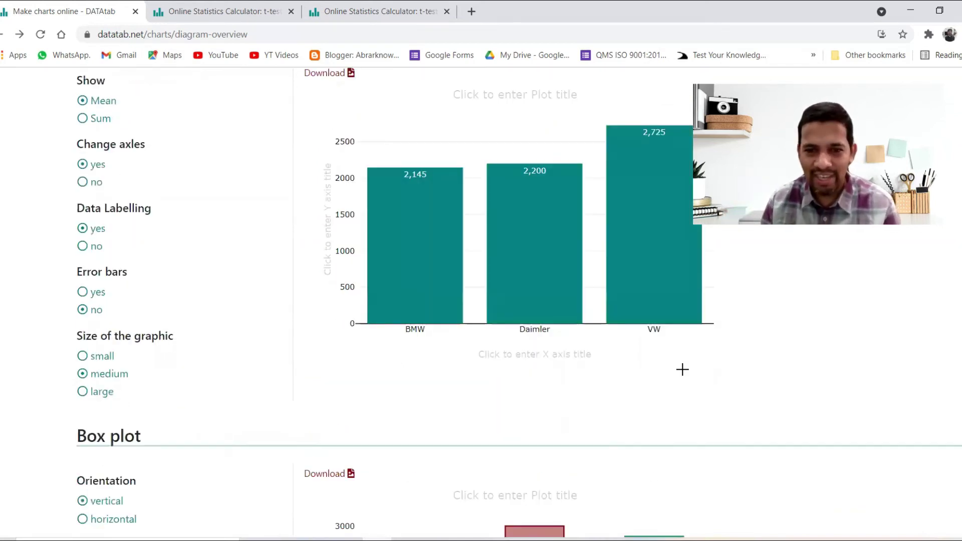
pyautogui.scroll(8, 682, 370)
pyautogui.scroll(3, 684, 371)
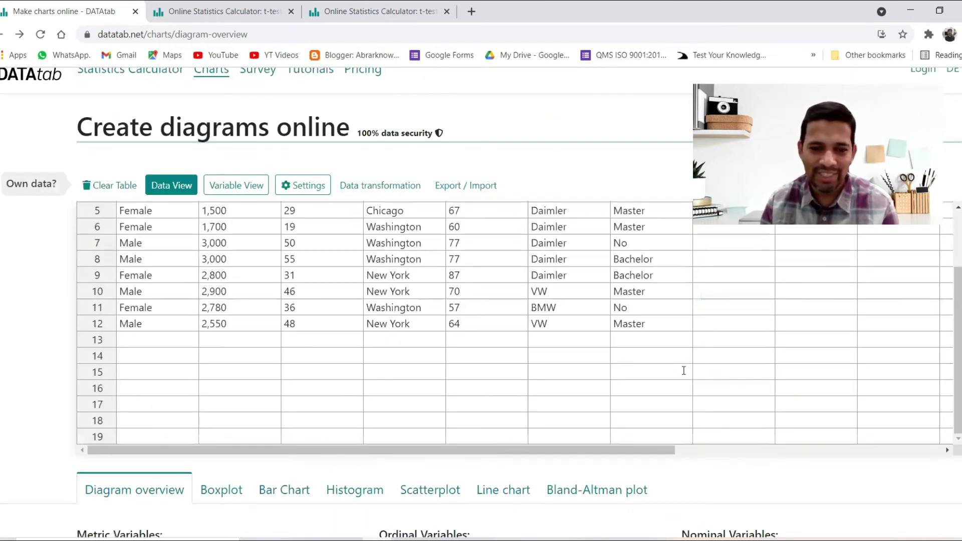
pyautogui.scroll(-3, 683, 371)
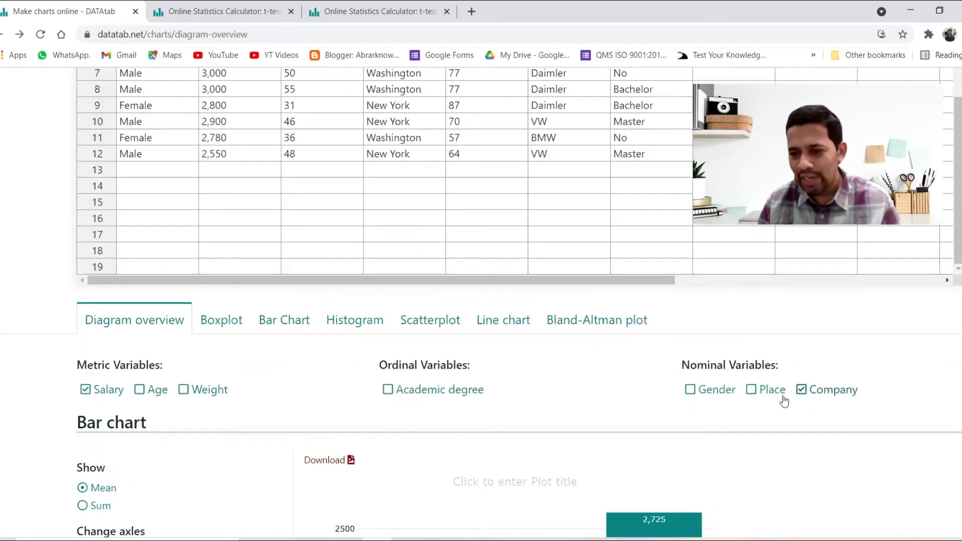
pyautogui.click(769, 394)
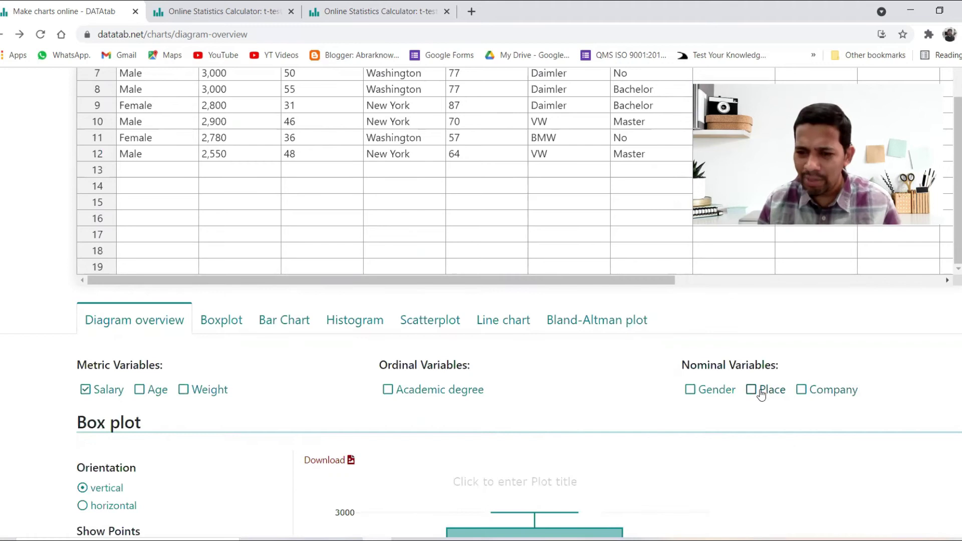
pyautogui.click(760, 395)
pyautogui.scroll(-6, 482, 410)
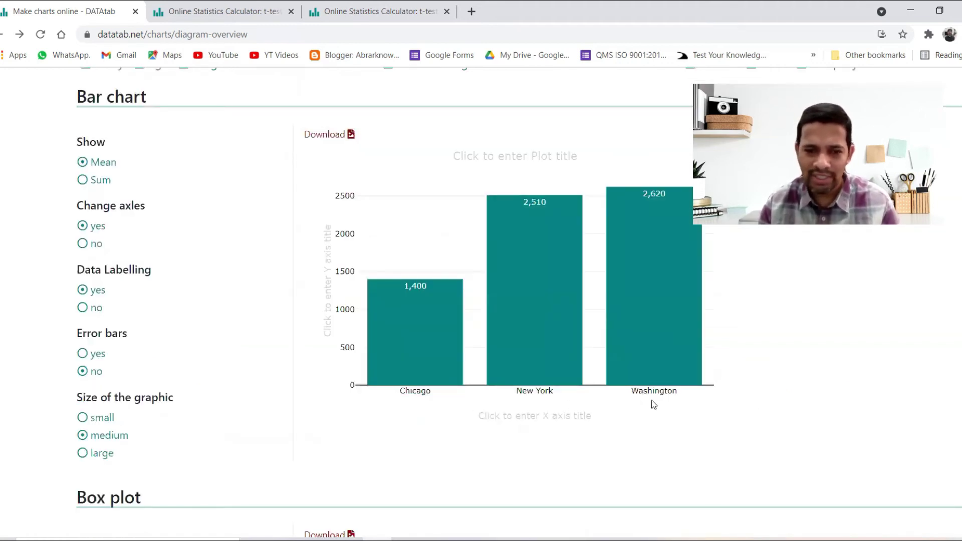
# Switch to Minitab and run the descriptive statistics for Salary with Place replacing Company as the By variable.
pyautogui.hotkey('alt', 'Tab')
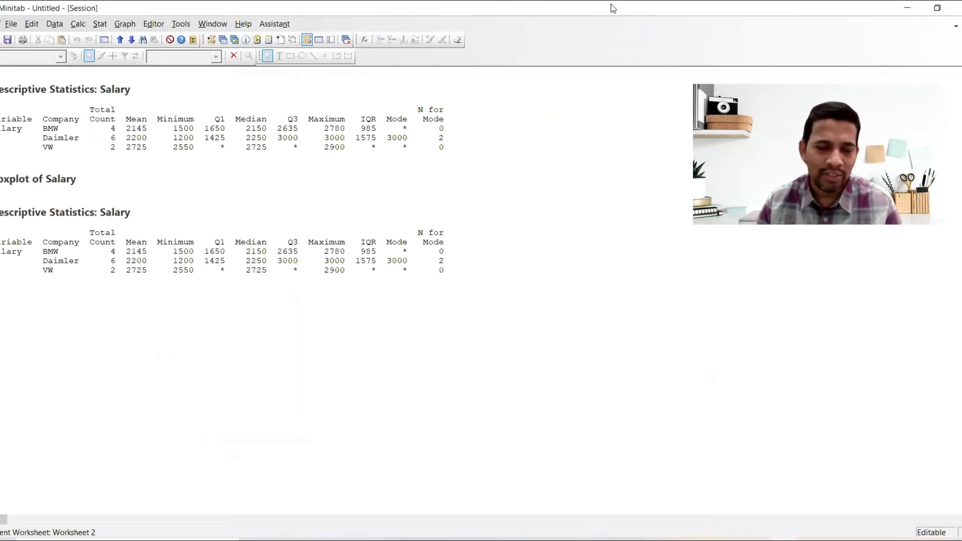
pyautogui.hotkey('ctrl', 'e')
pyautogui.doubleClick(527, 253)
pyautogui.press('Delete')
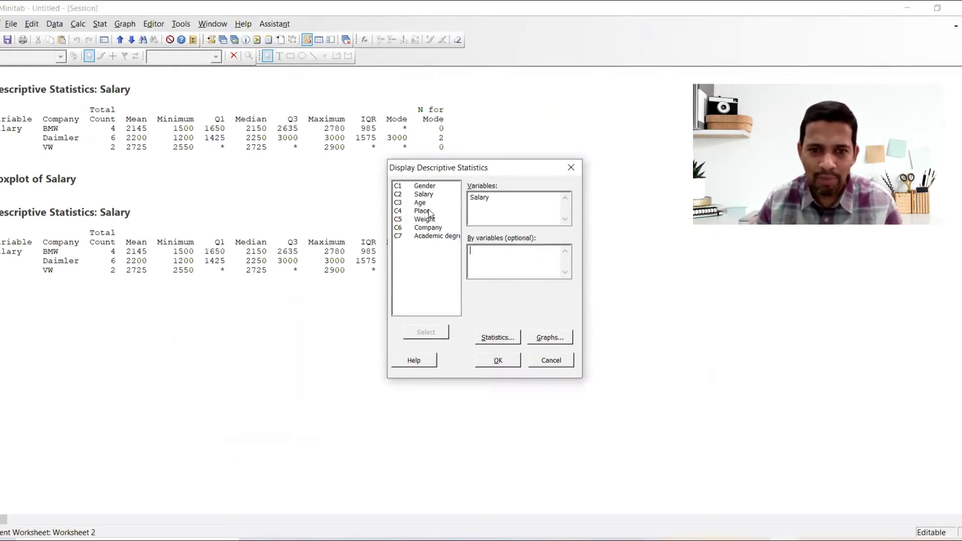
pyautogui.write('Place')
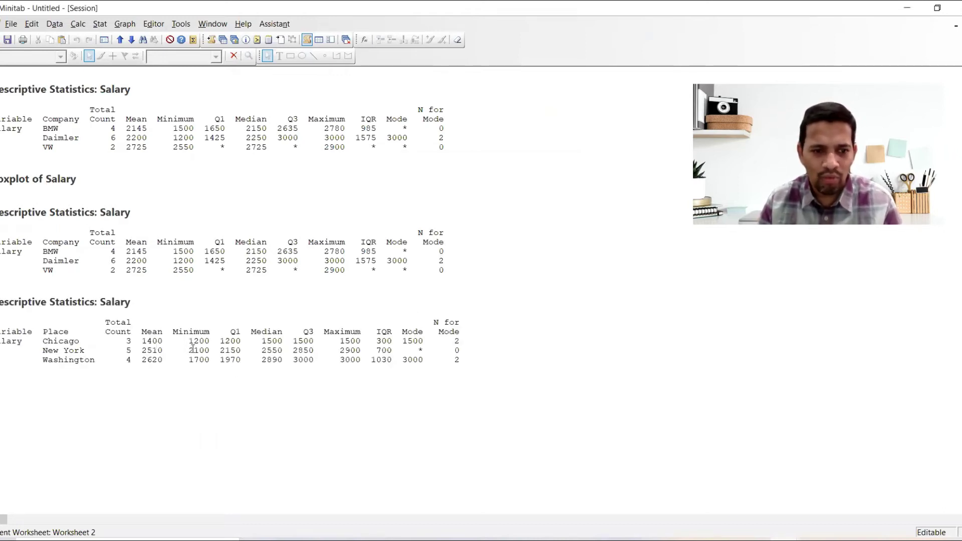
# Switch between DATAtab and Minitab to compare the mean salaries of Chicago, New York and Washington.
pyautogui.hotkey('alt', 'Tab')
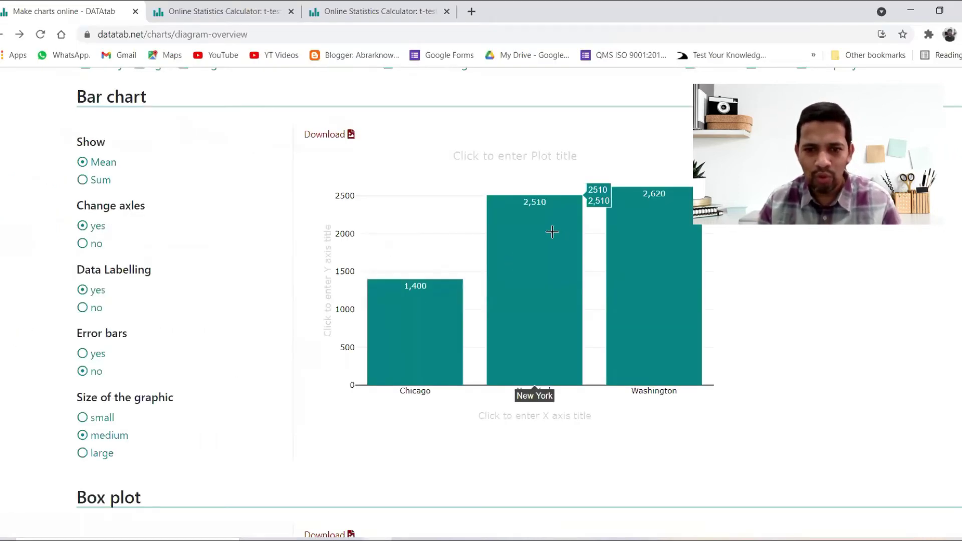
pyautogui.hotkey('alt', 'Tab')
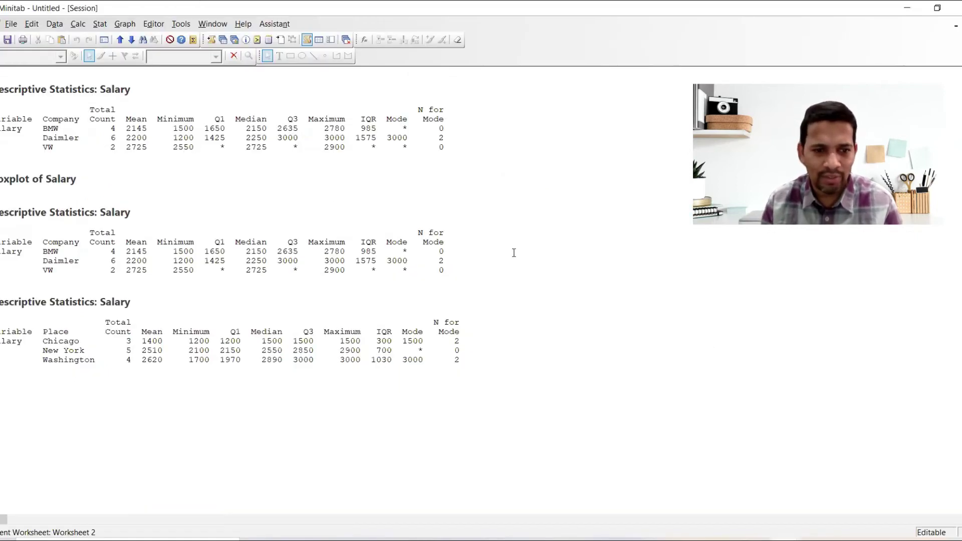
pyautogui.hotkey('alt', 'Tab')
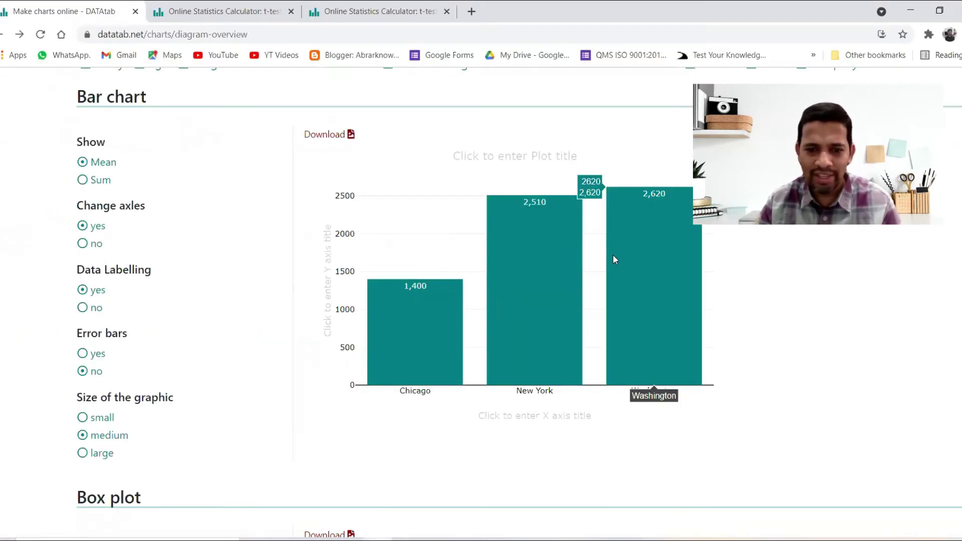
# Compare the median, quartiles and maximum of New York's salary box plot in DATAtab with Minitab's statistics.
pyautogui.scroll(-6, 615, 258)
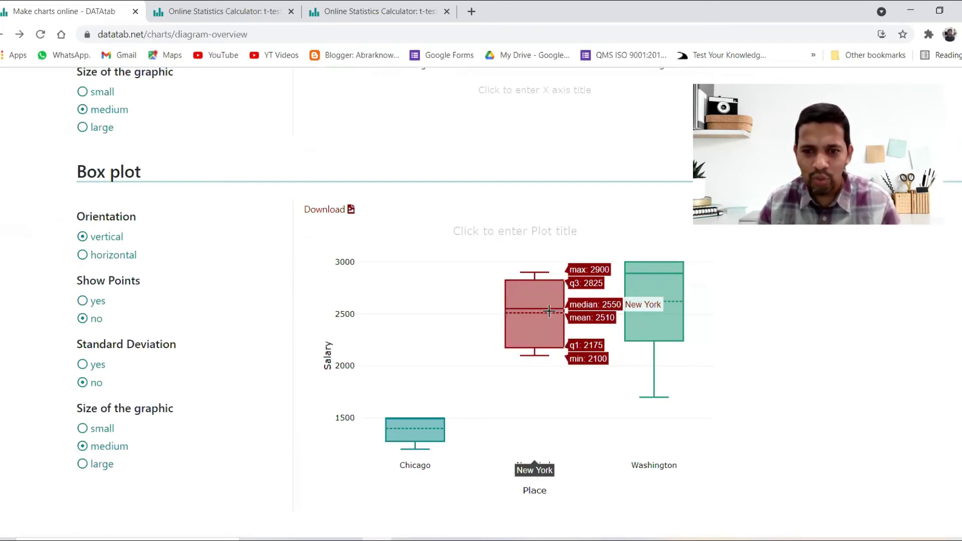
pyautogui.hotkey('alt', 'Tab')
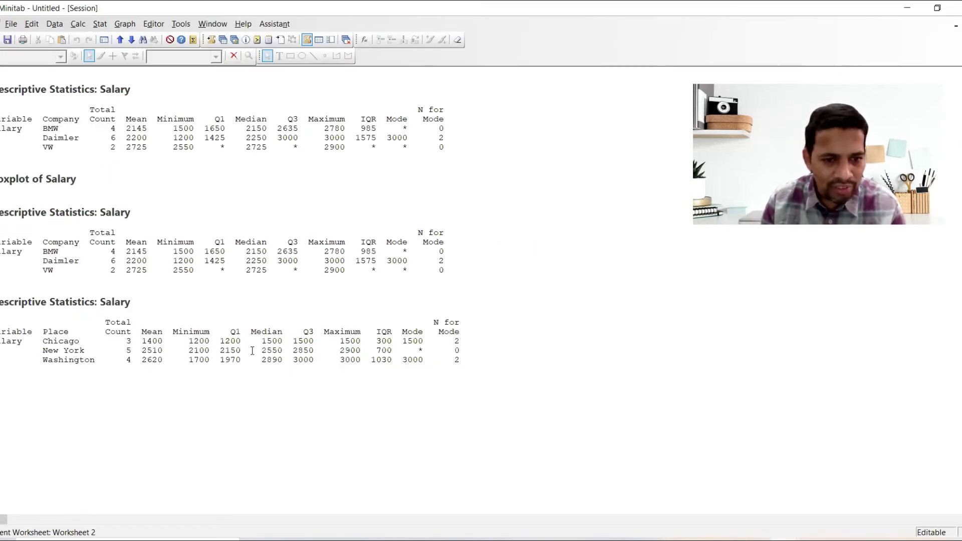
pyautogui.doubleClick(283, 351)
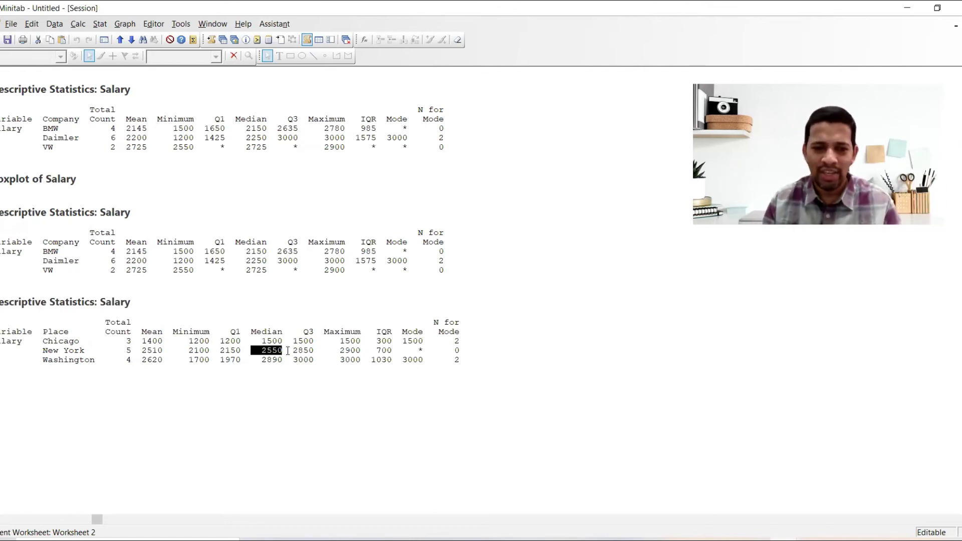
pyautogui.press('alt')
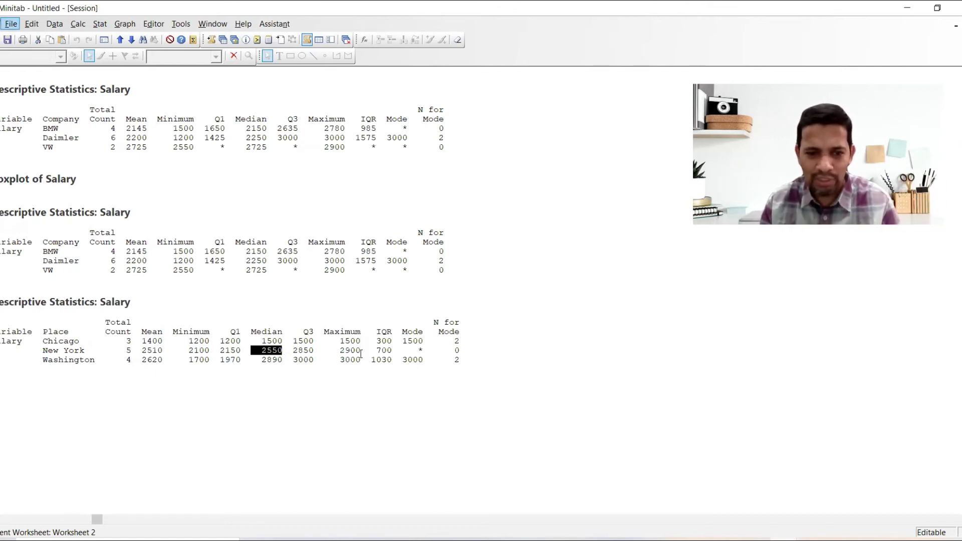
pyautogui.hotkey('alt', 'Tab')
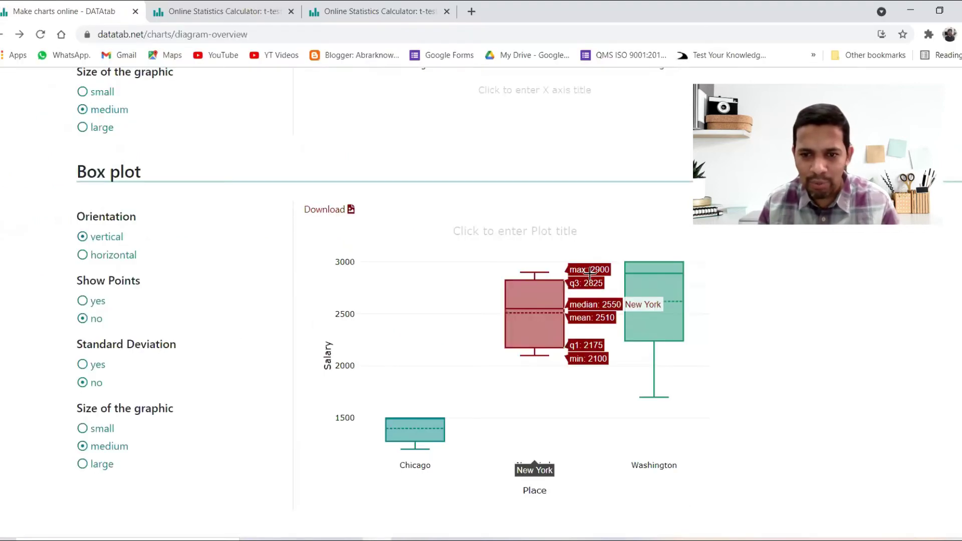
pyautogui.hotkey('alt', 'Tab')
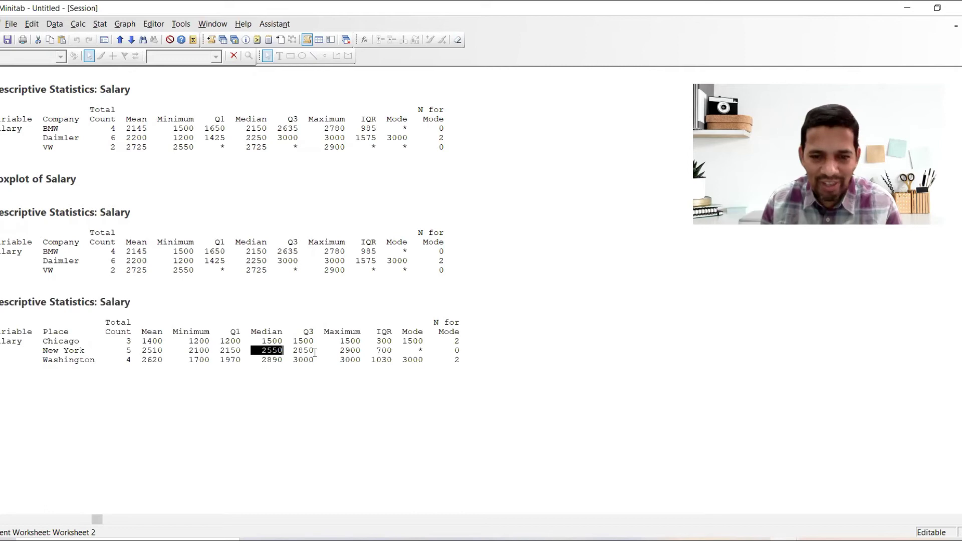
pyautogui.hotkey('alt', 'Tab')
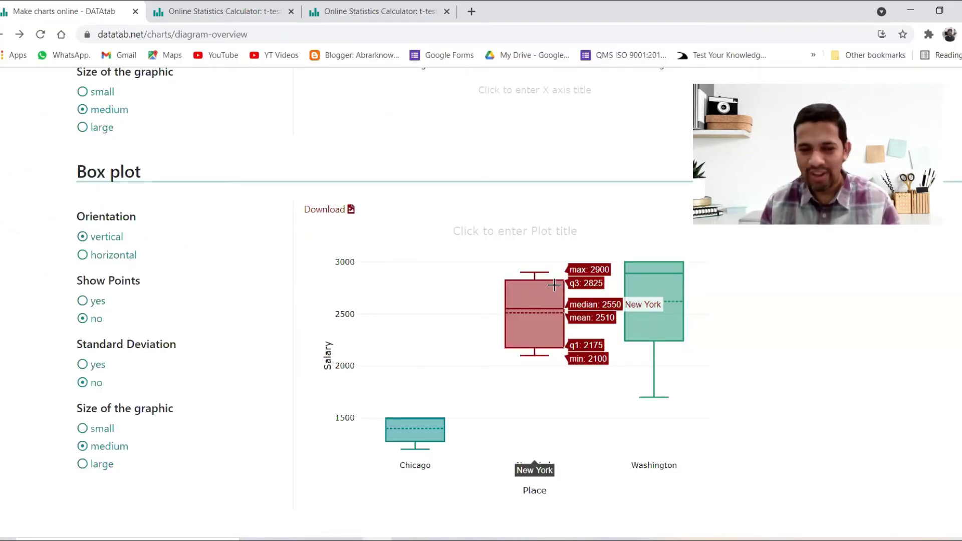
# Examine DATAtab's histogram of Salary by Place and review the box plot and bar chart again.
pyautogui.scroll(-3, 567, 303)
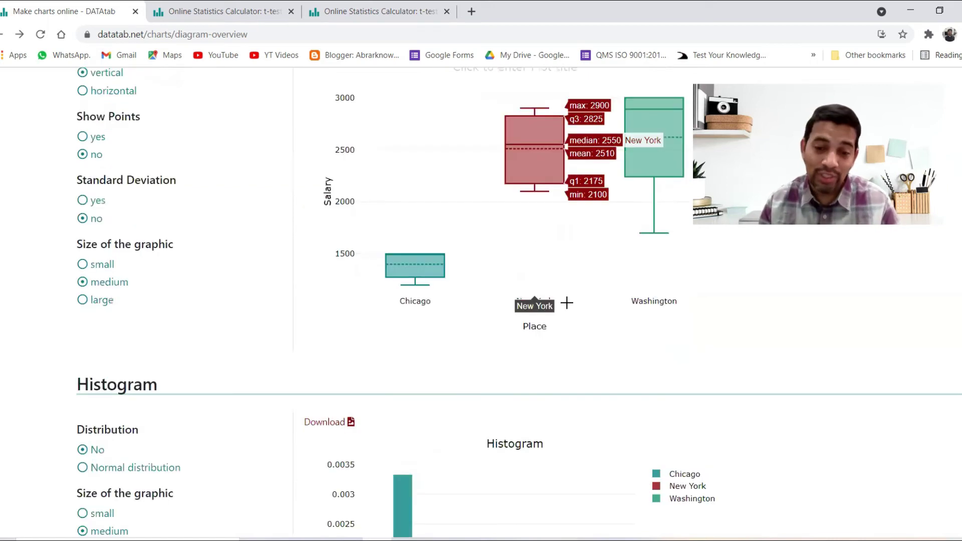
pyautogui.scroll(-5, 567, 303)
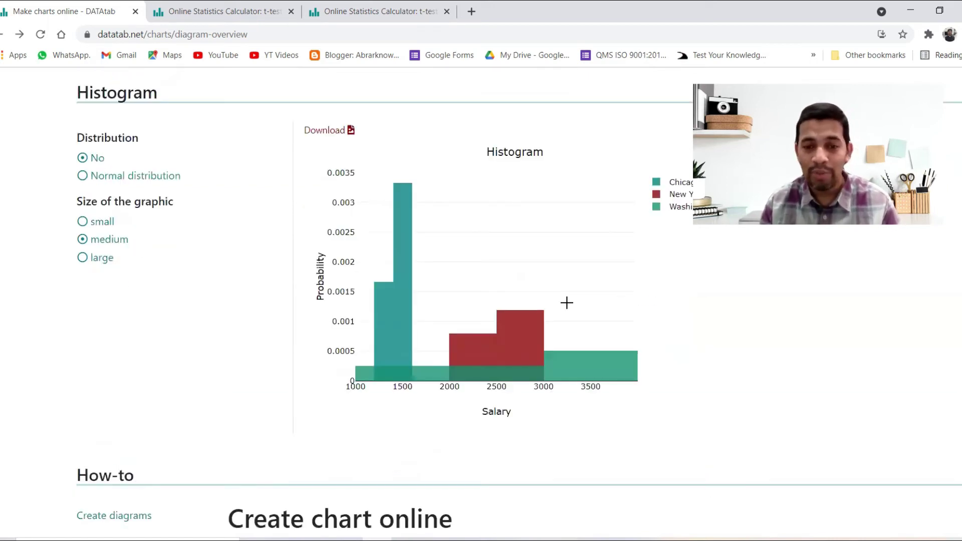
pyautogui.scroll(5, 566, 302)
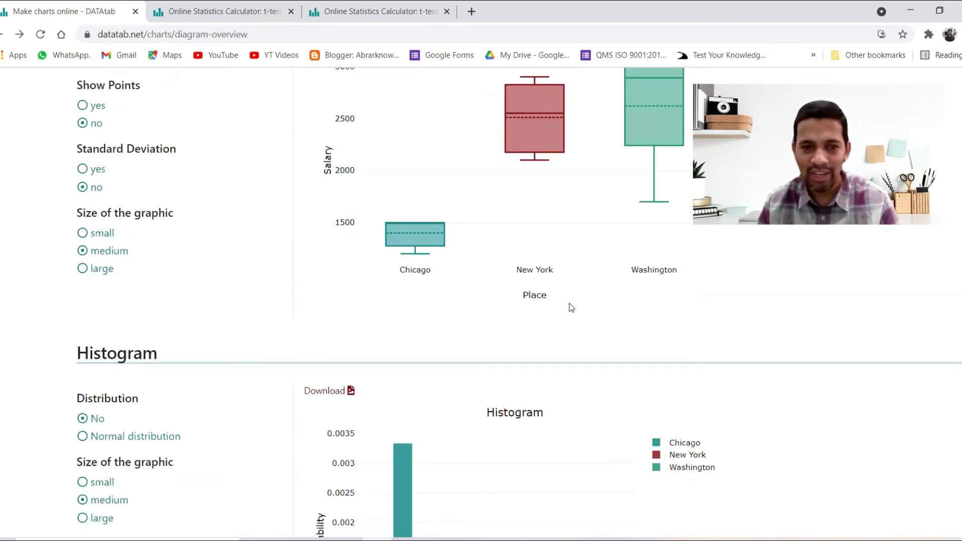
pyautogui.scroll(-2, 571, 307)
pyautogui.scroll(-6, 568, 303)
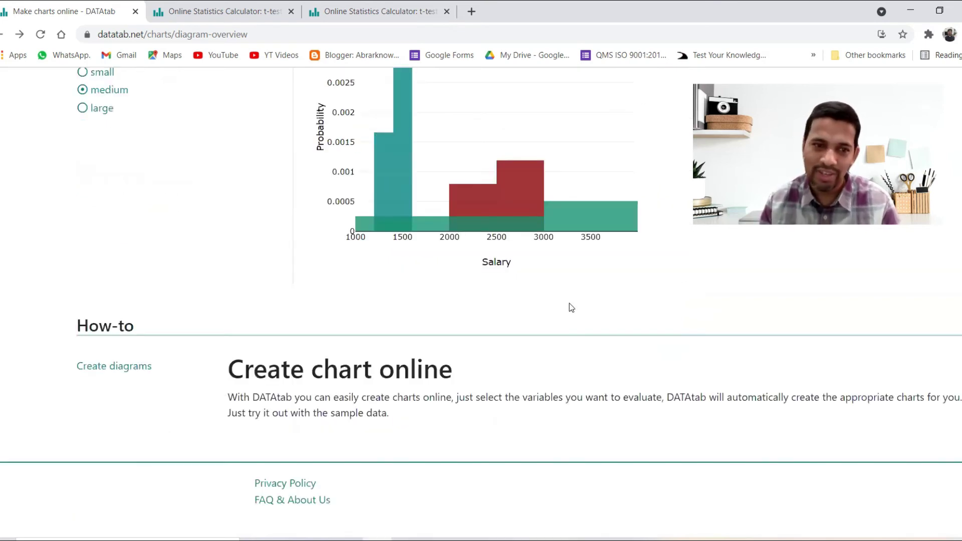
pyautogui.scroll(15, 569, 307)
pyautogui.scroll(-6, 570, 306)
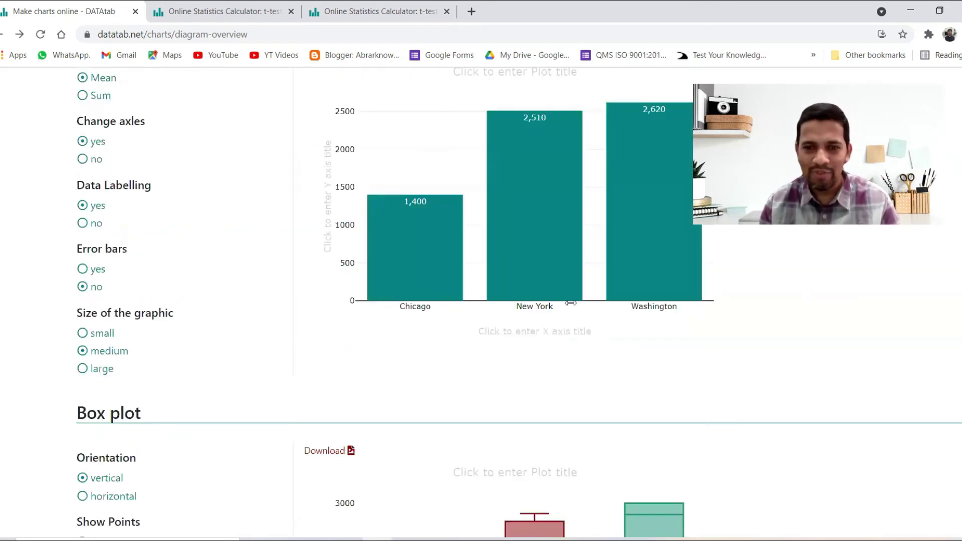
# Add the ordinal variable Academic degree to Salary and Place and view the grouped bar chart.
pyautogui.scroll(6, 571, 303)
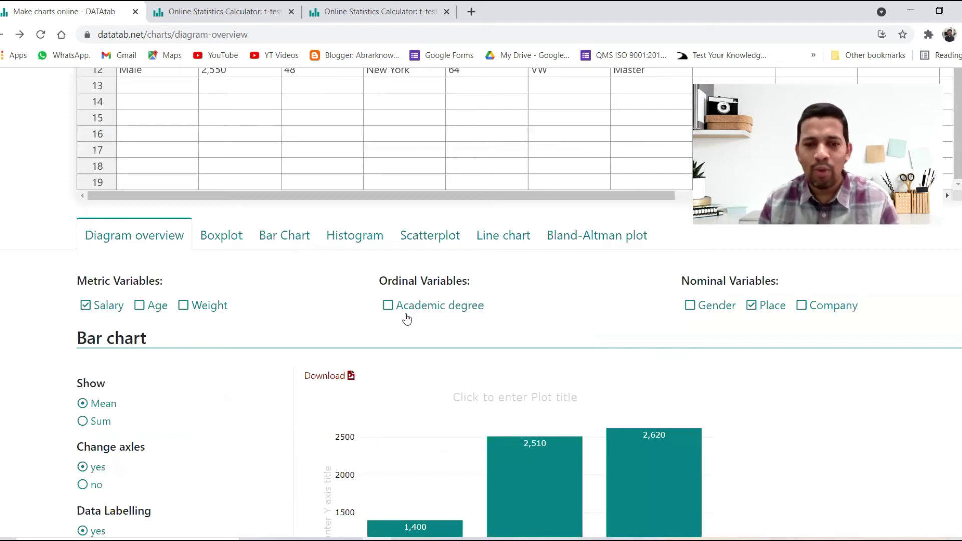
pyautogui.click(389, 306)
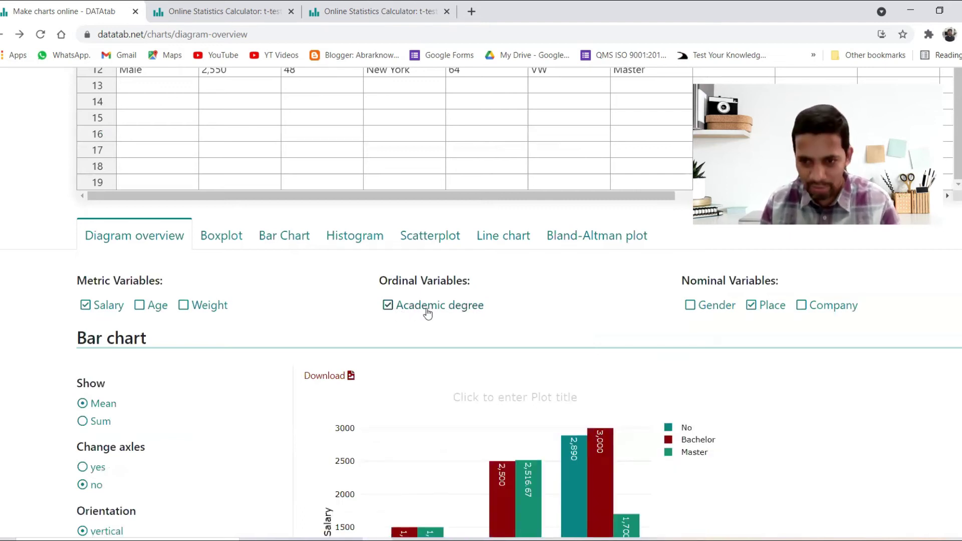
pyautogui.scroll(-3, 530, 376)
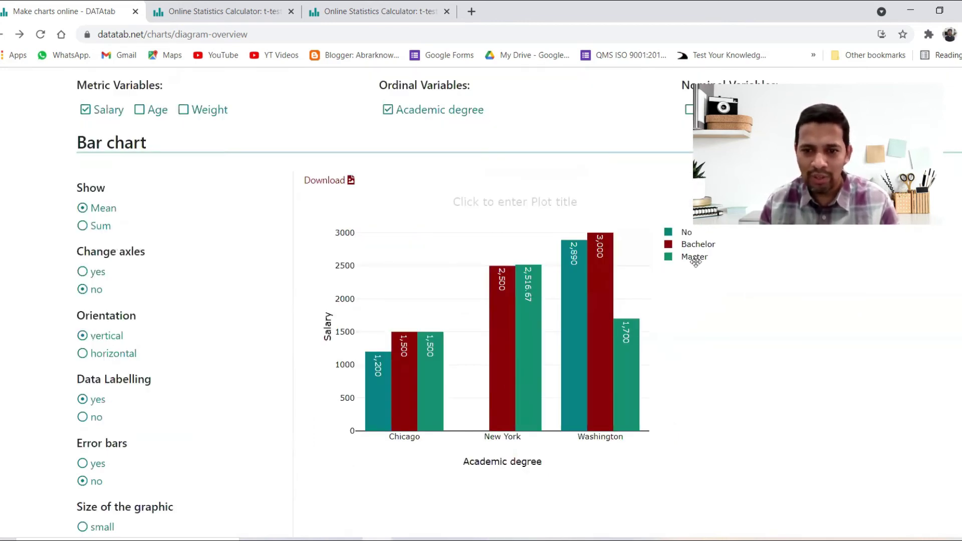
# Switch to Minitab and rerun the Salary descriptive statistics with Academic degree added to Place as a By variable.
pyautogui.hotkey('alt', 'Tab')
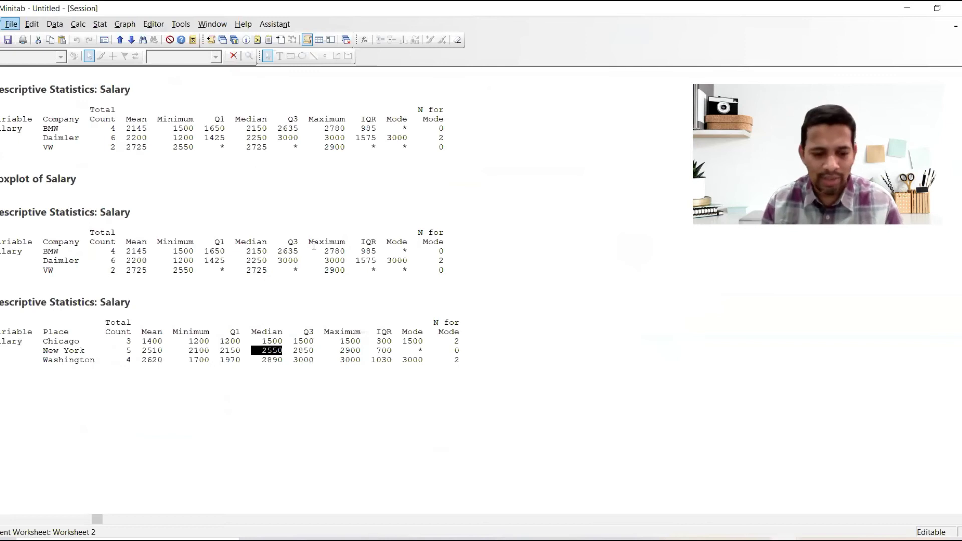
pyautogui.click(314, 246)
pyautogui.hotkey('ctrl', 'e')
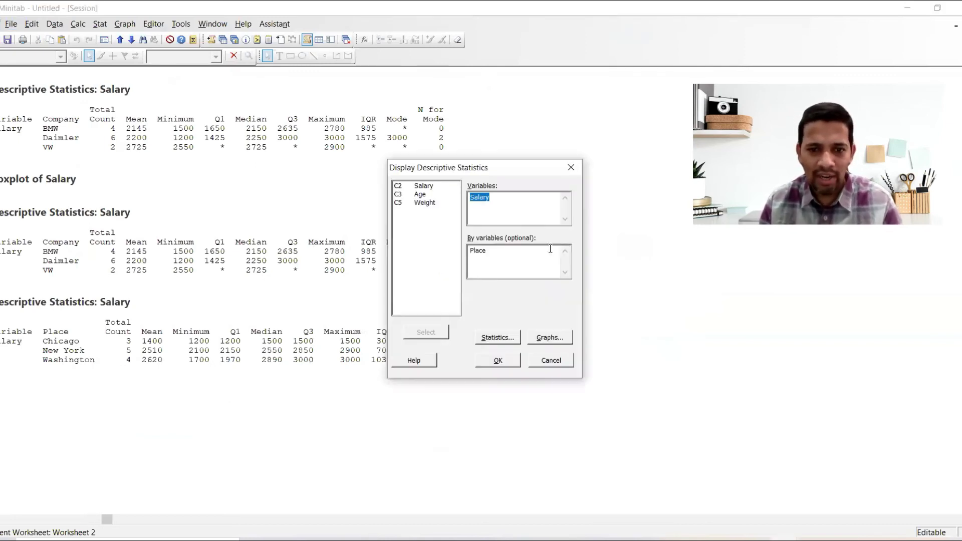
pyautogui.click(511, 250)
pyautogui.doubleClick(436, 236)
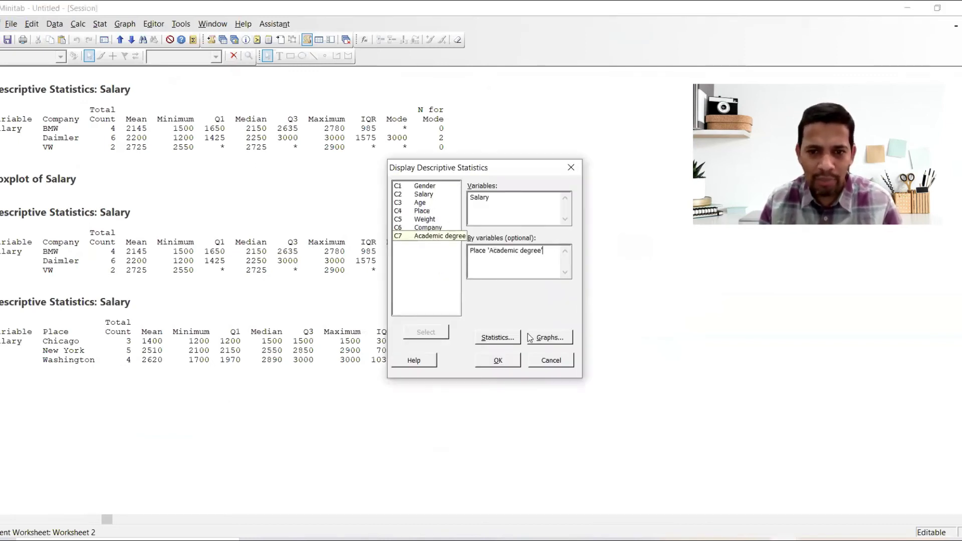
pyautogui.click(498, 359)
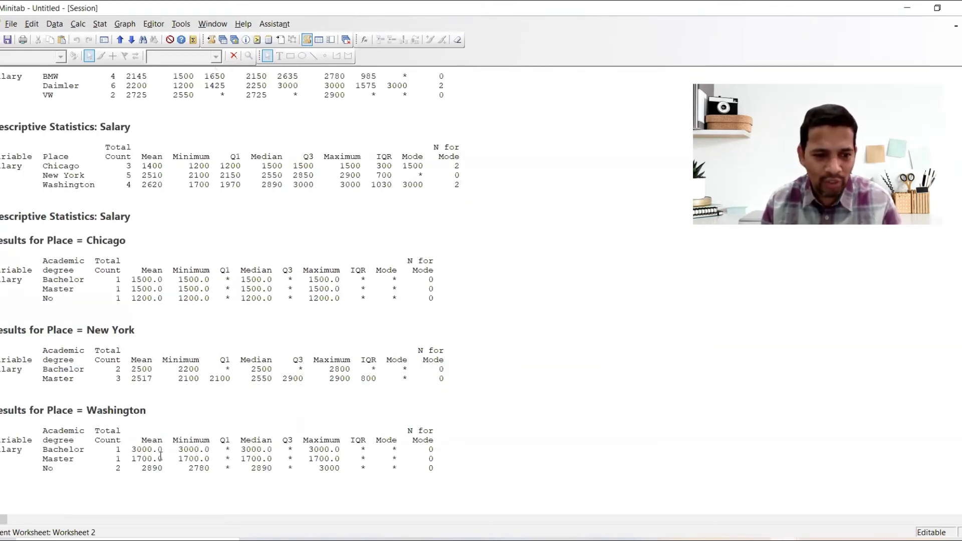
# Switch between DATAtab and Minitab to compare the mean salaries by Place and Academic degree.
pyautogui.hotkey('alt', 'Tab')
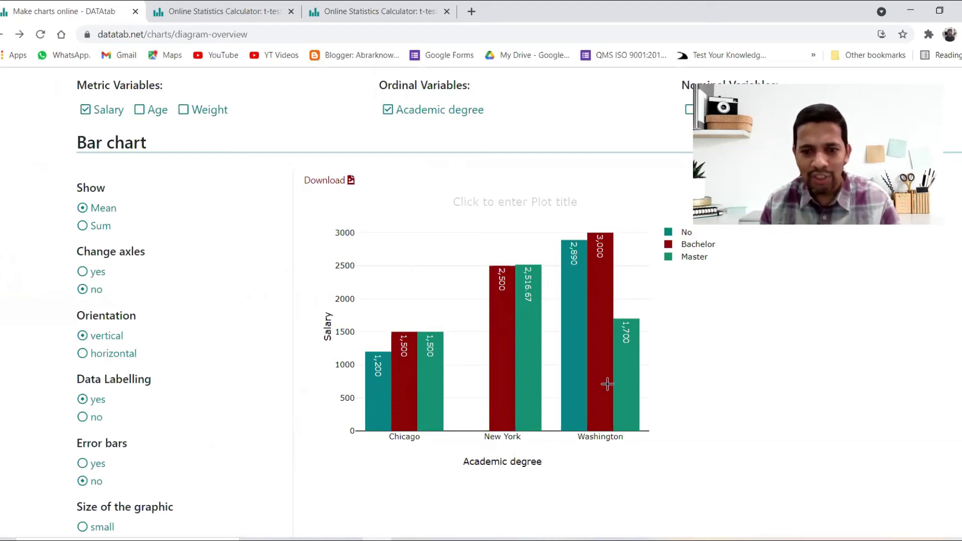
pyautogui.hotkey('alt', 'Tab')
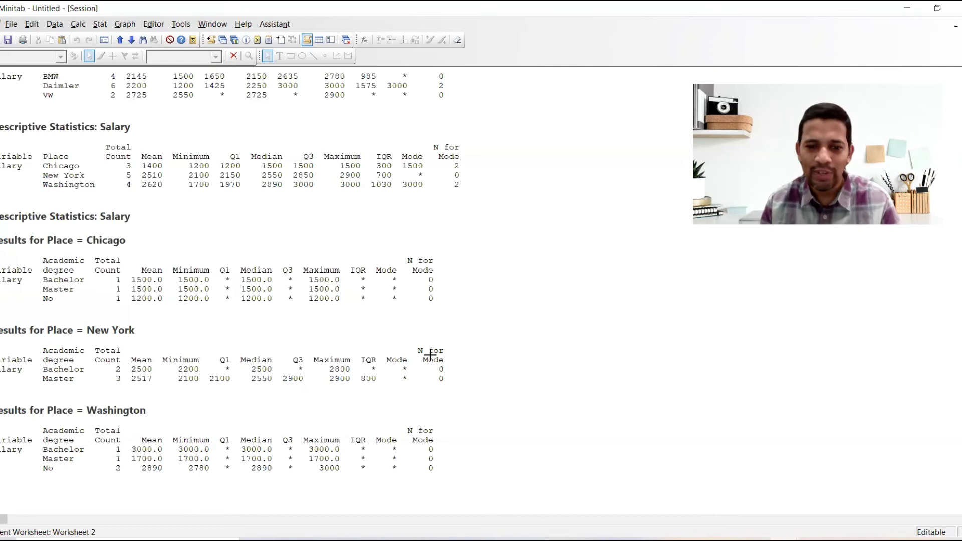
pyautogui.hotkey('alt', 'Tab')
# Open the dedicated Boxplot chart in DATAtab and switch back to the Minitab session.
pyautogui.scroll(6, 463, 279)
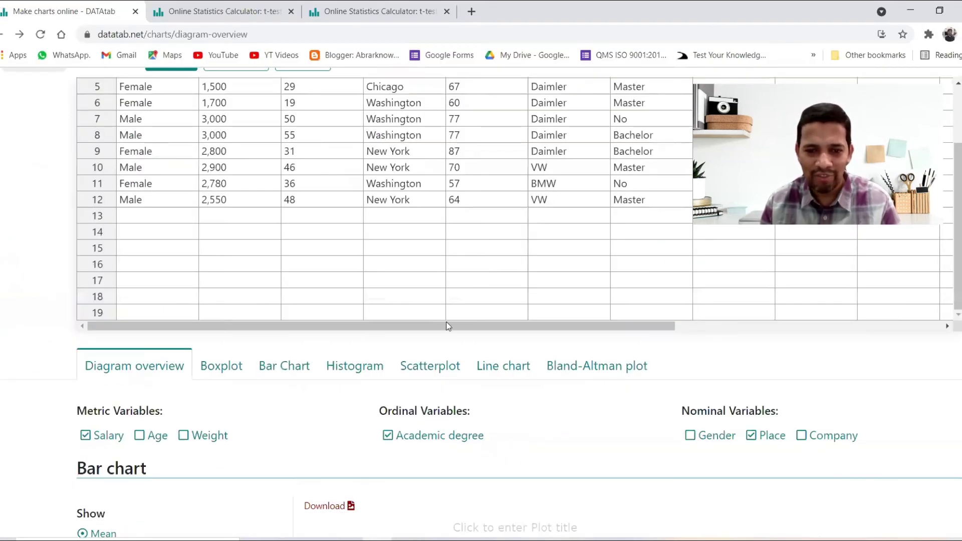
pyautogui.click(225, 371)
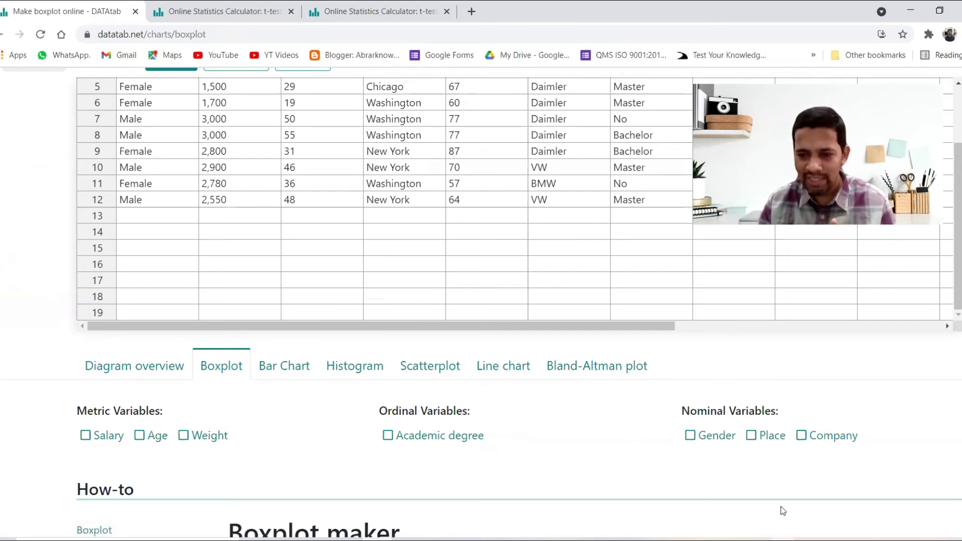
pyautogui.click(784, 539)
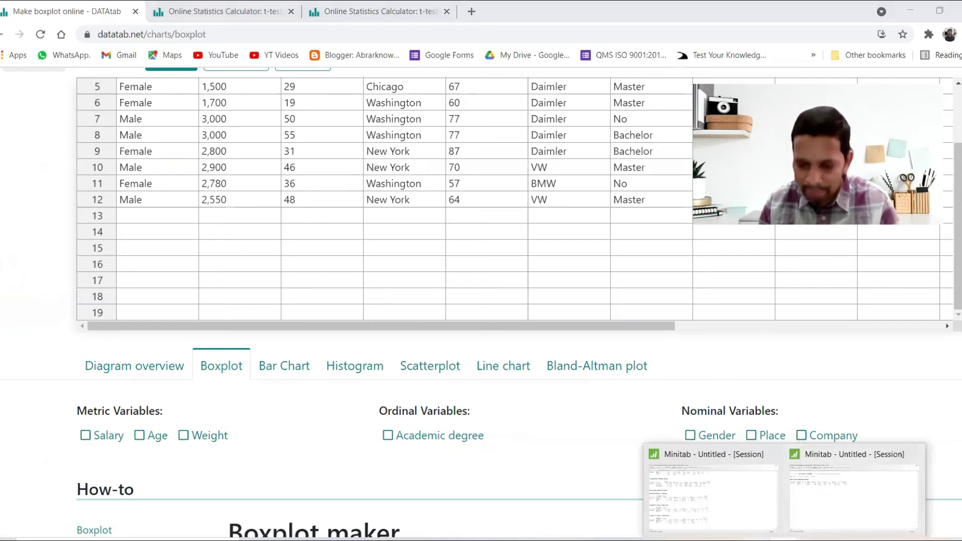
pyautogui.click(739, 521)
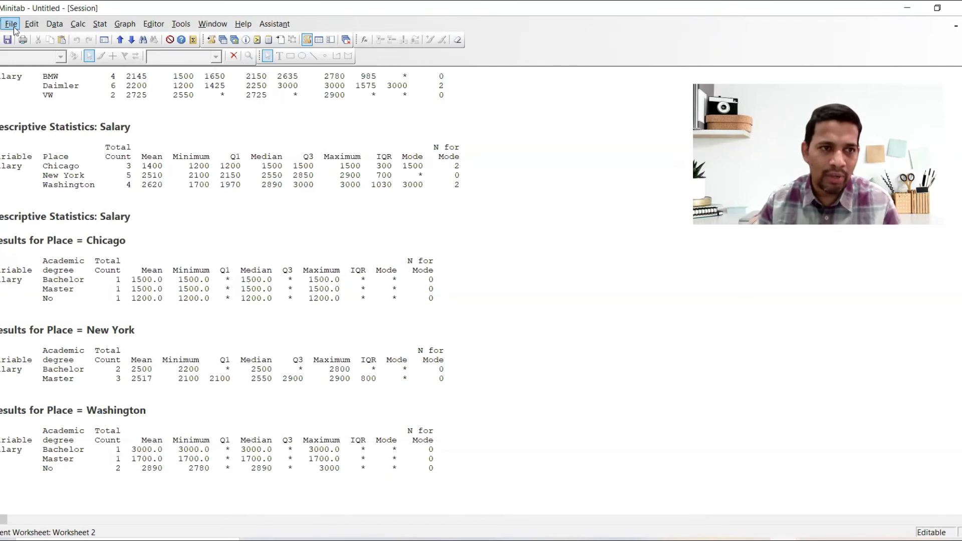
# Create a new Minitab worksheet and enter the text hh in C1 and the number 34 in C2 of row 1.
pyautogui.hotkey('ctrl', 'n')
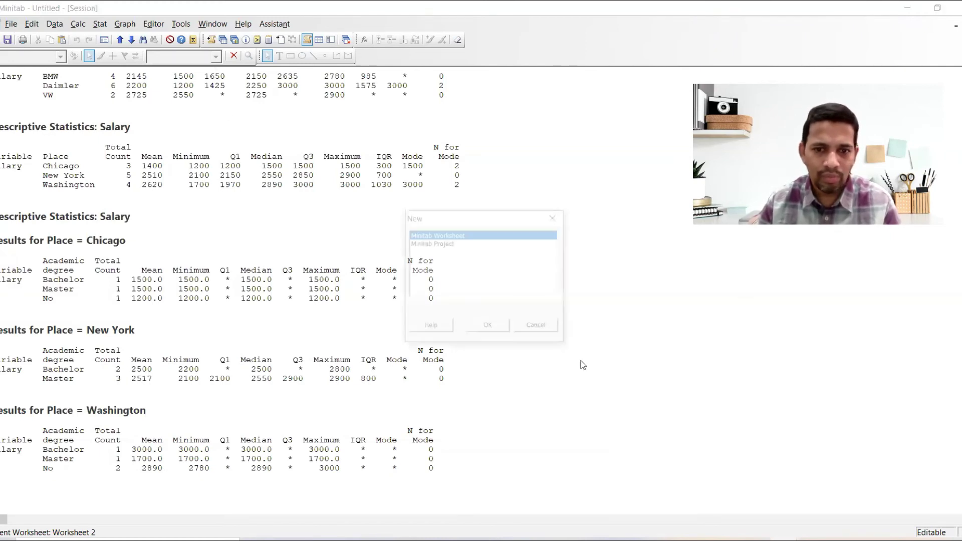
pyautogui.press('Return')
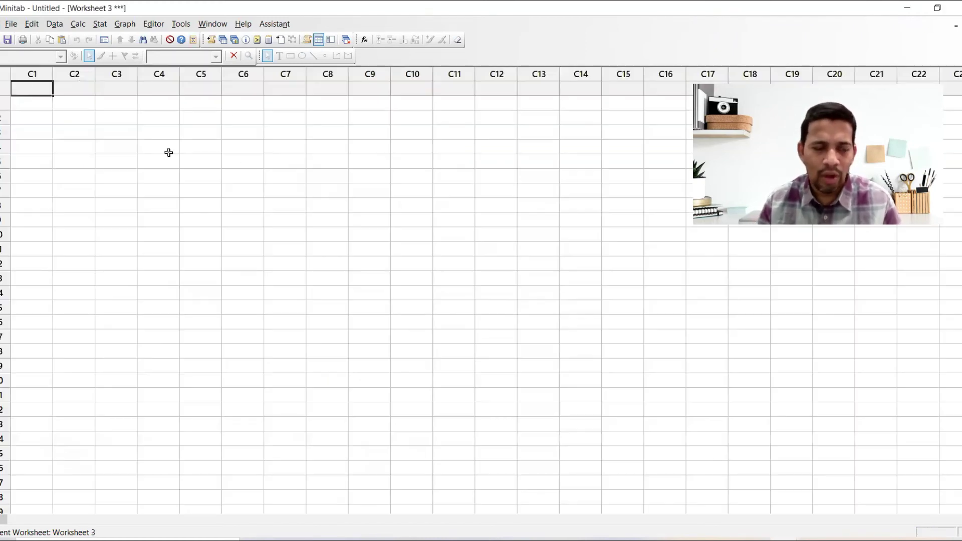
pyautogui.click(40, 100)
pyautogui.write('hh')
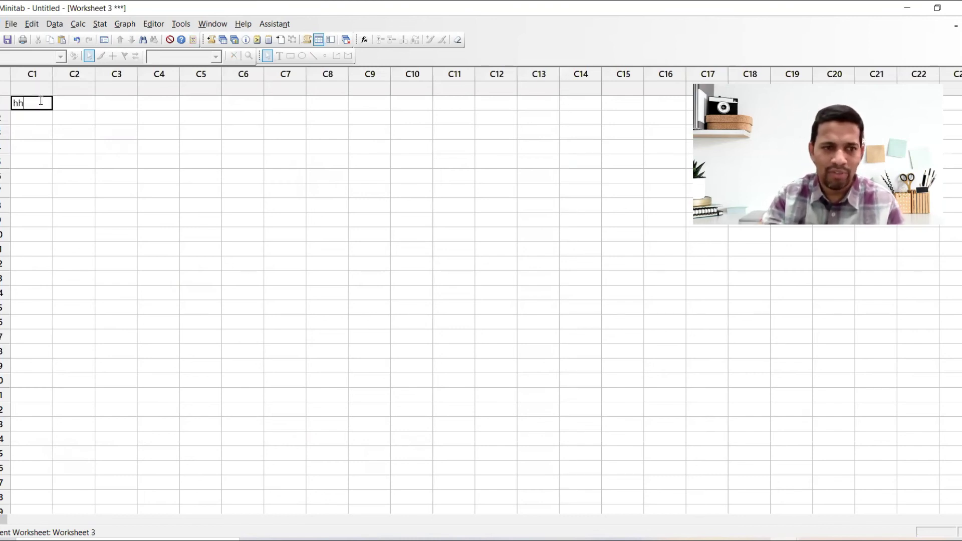
pyautogui.press('Return')
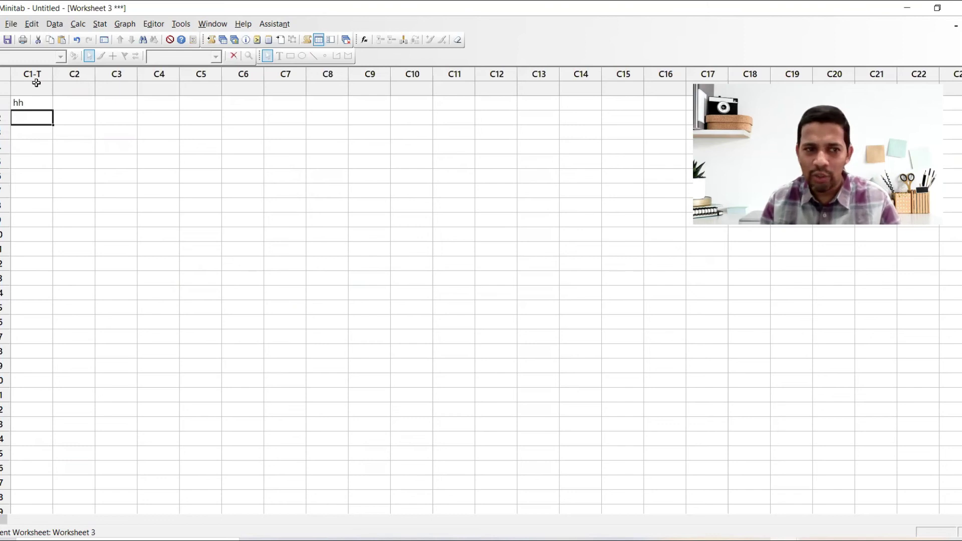
pyautogui.click(65, 109)
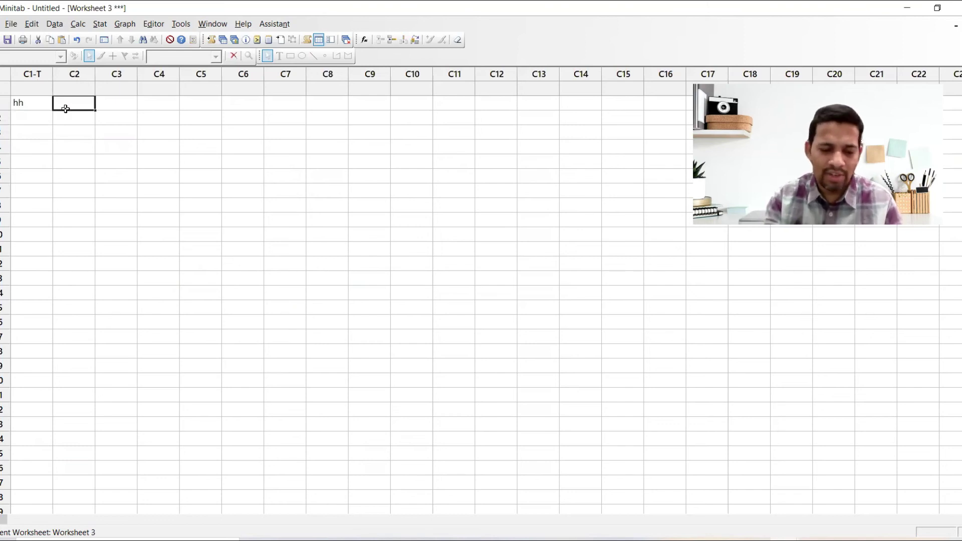
pyautogui.write('34')
pyautogui.press('Return')
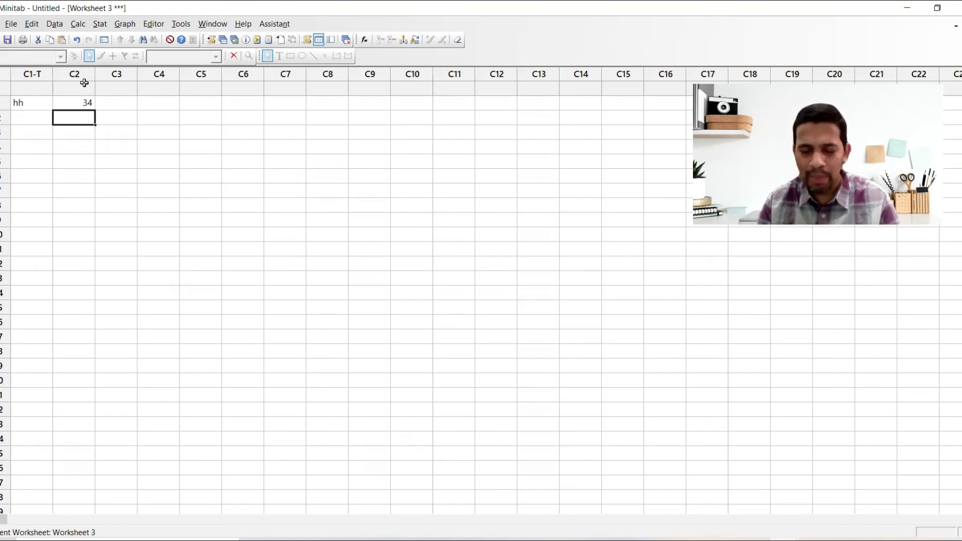
# Switch to DATAtab and examine the level of measurement of each variable in the Variable View.
pyautogui.hotkey('alt', 'Tab')
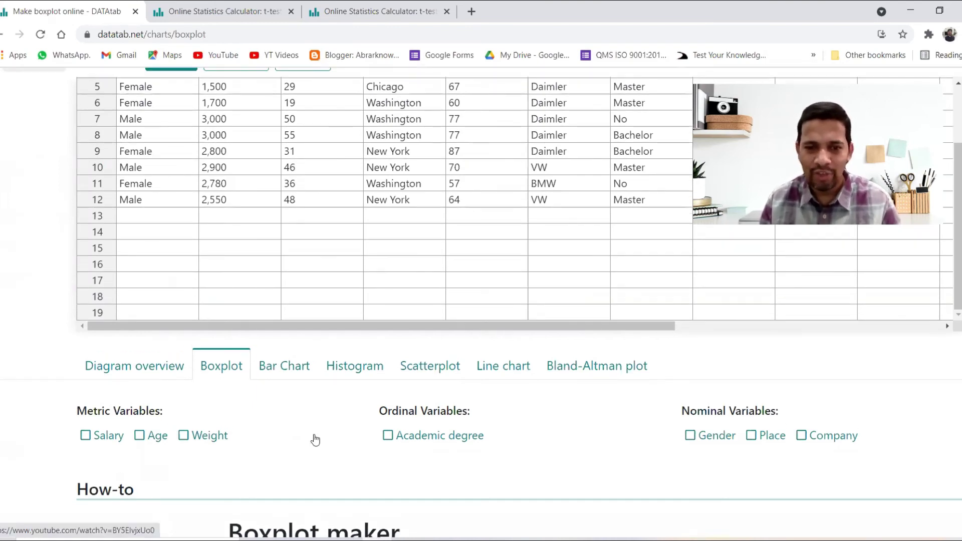
pyautogui.scroll(2, 315, 439)
pyautogui.scroll(2, 279, 262)
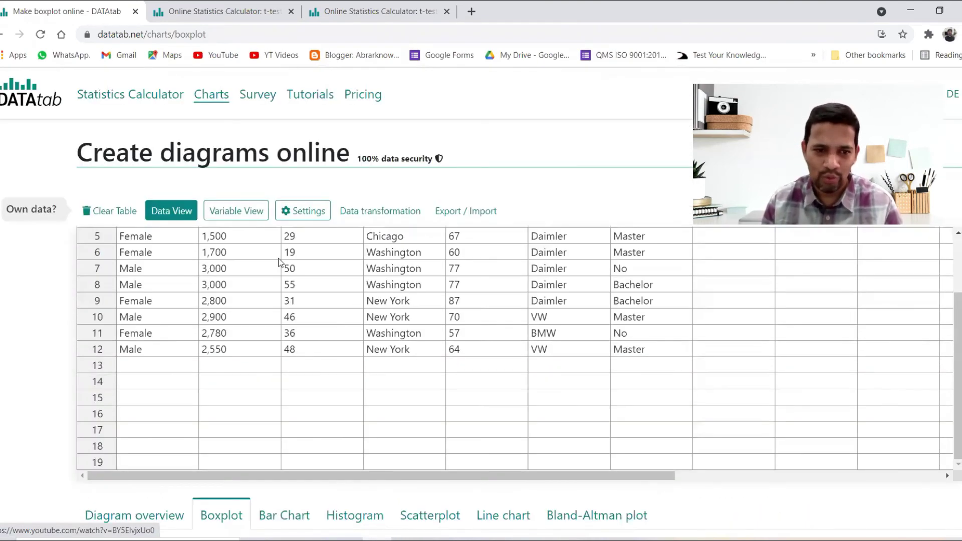
pyautogui.click(254, 215)
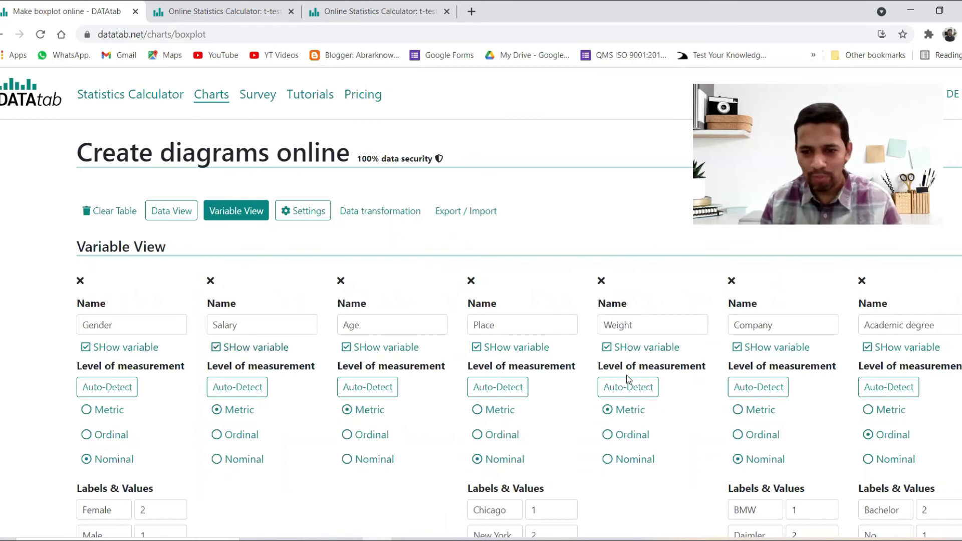
pyautogui.scroll(-1, 652, 407)
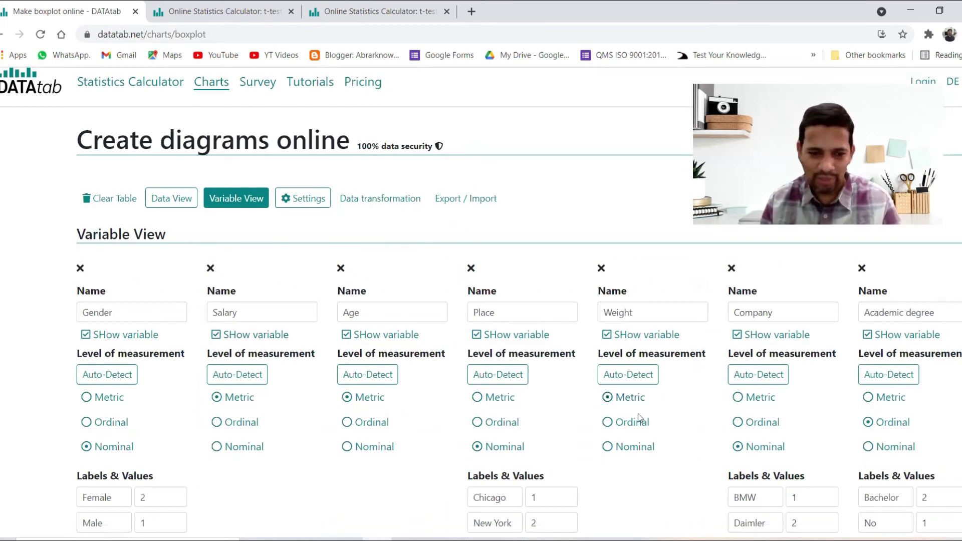
pyautogui.scroll(1, 632, 412)
pyautogui.scroll(1, 431, 294)
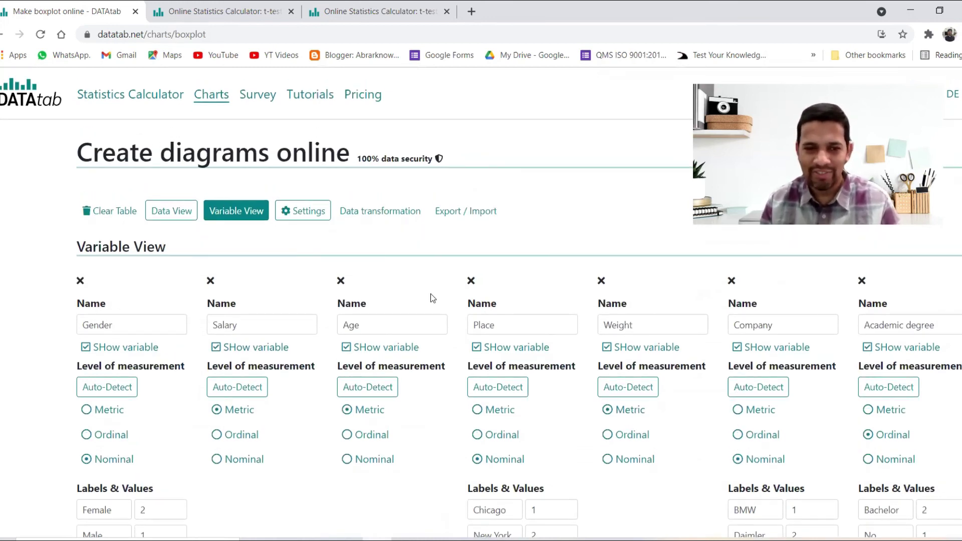
# Clear the number of decimal places in the DATAtab settings and return to the data table.
pyautogui.click(322, 213)
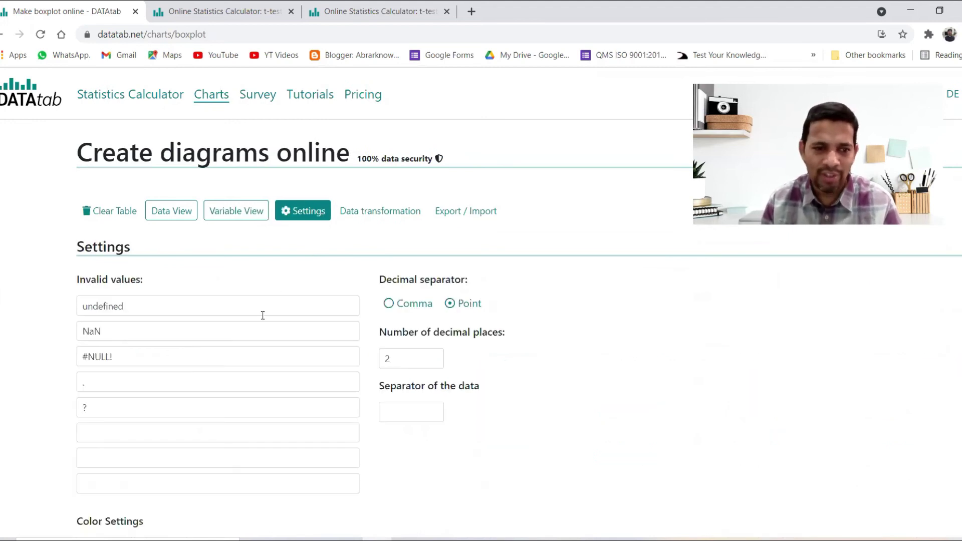
pyautogui.click(419, 362)
pyautogui.press('BackSpace')
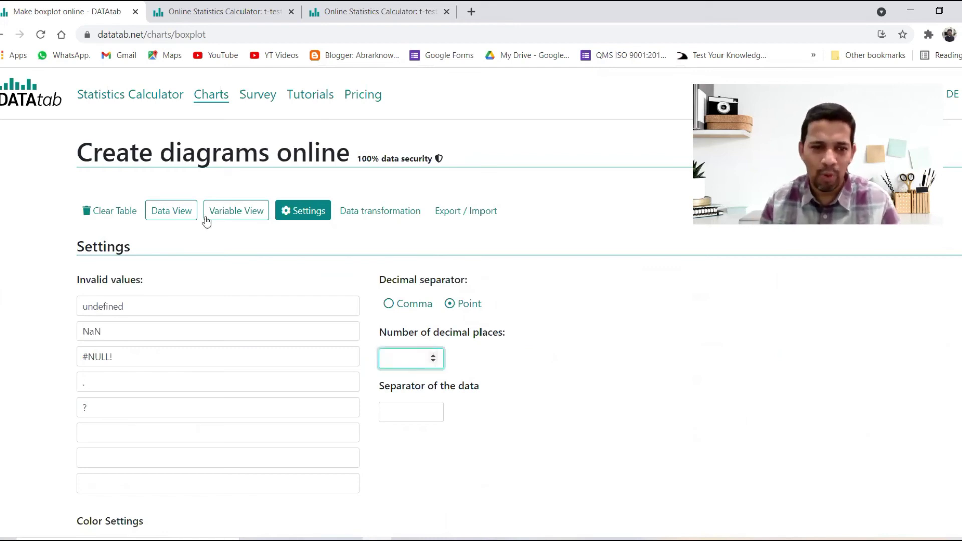
pyautogui.click(188, 211)
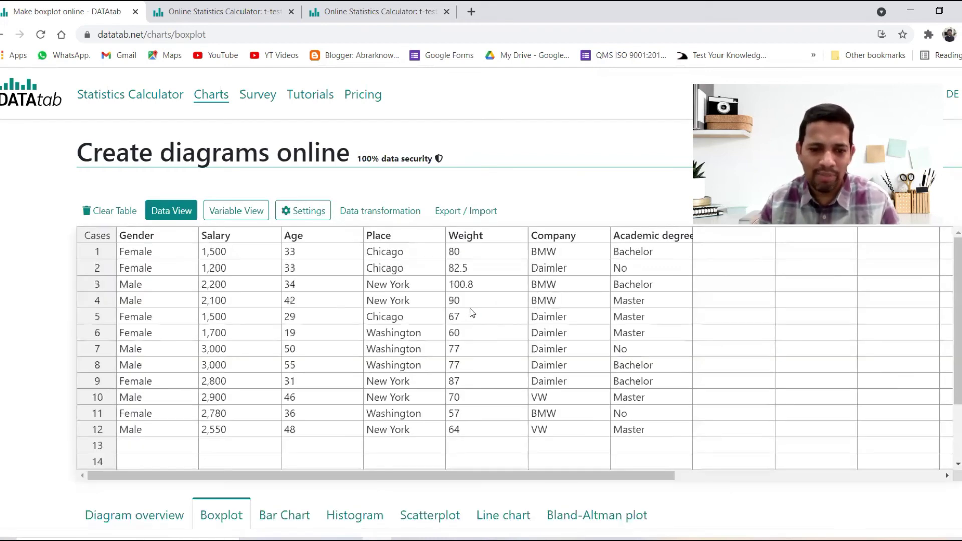
# Create a box plot of the metric variable Salary and examine its quartiles, median and mean.
pyautogui.scroll(-8, 686, 383)
pyautogui.scroll(1, 674, 380)
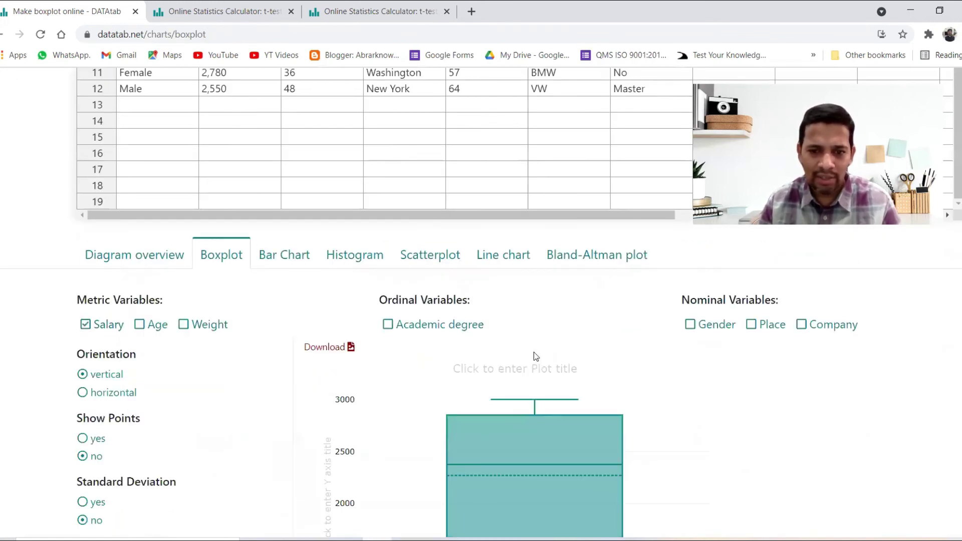
pyautogui.scroll(-2, 524, 335)
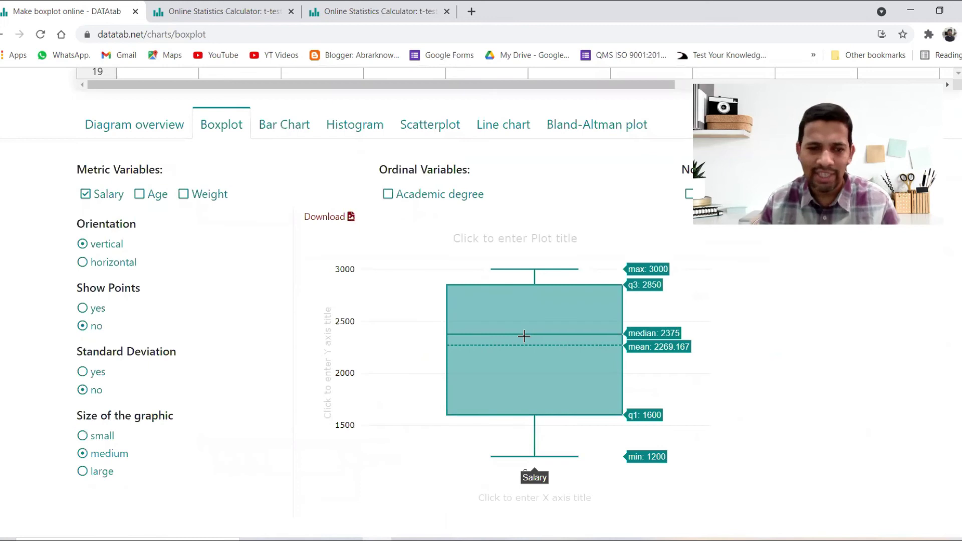
pyautogui.scroll(3, 491, 312)
pyautogui.scroll(2, 335, 388)
# Create a histogram of Salary and group it by the nominal variable Company.
pyautogui.click(284, 392)
pyautogui.click(372, 387)
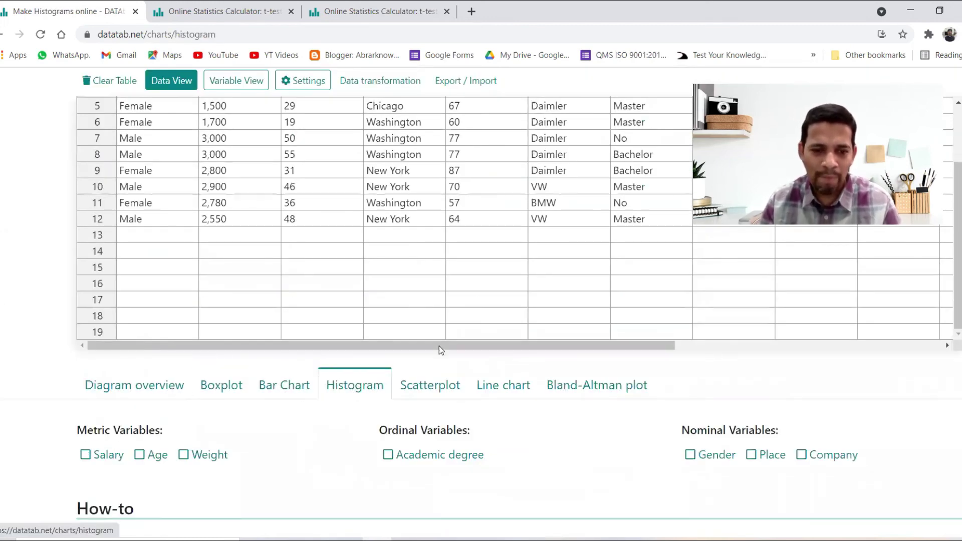
pyautogui.scroll(-4, 456, 345)
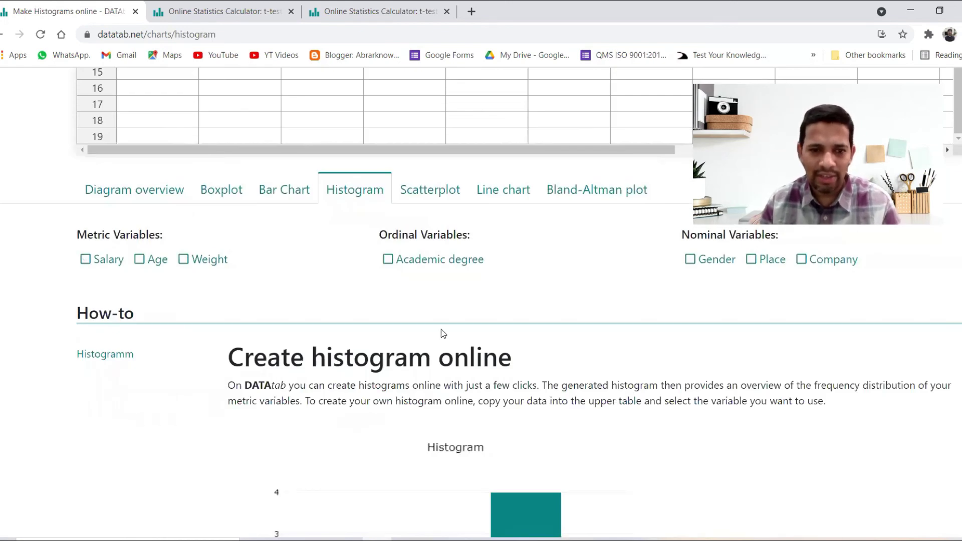
pyautogui.click(86, 259)
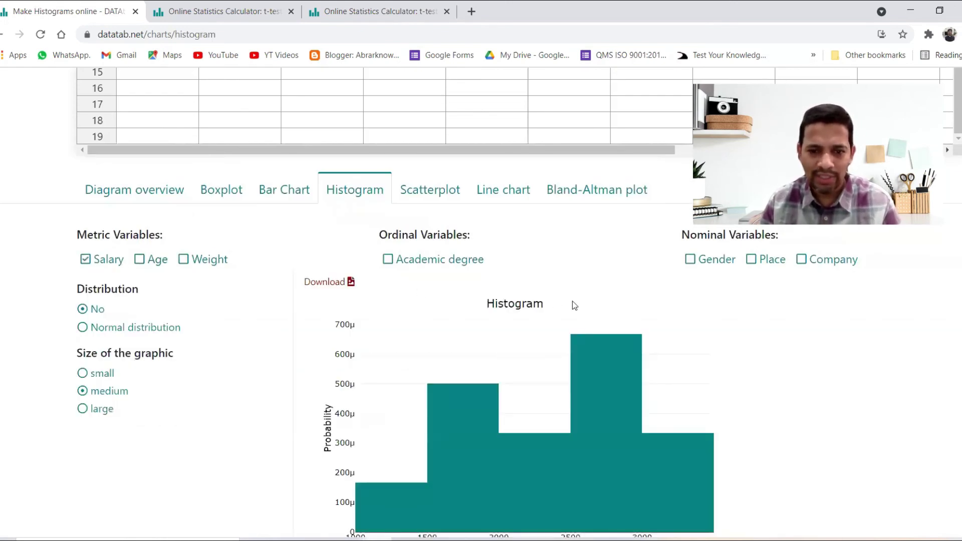
pyautogui.scroll(-1, 572, 301)
pyautogui.scroll(2, 575, 305)
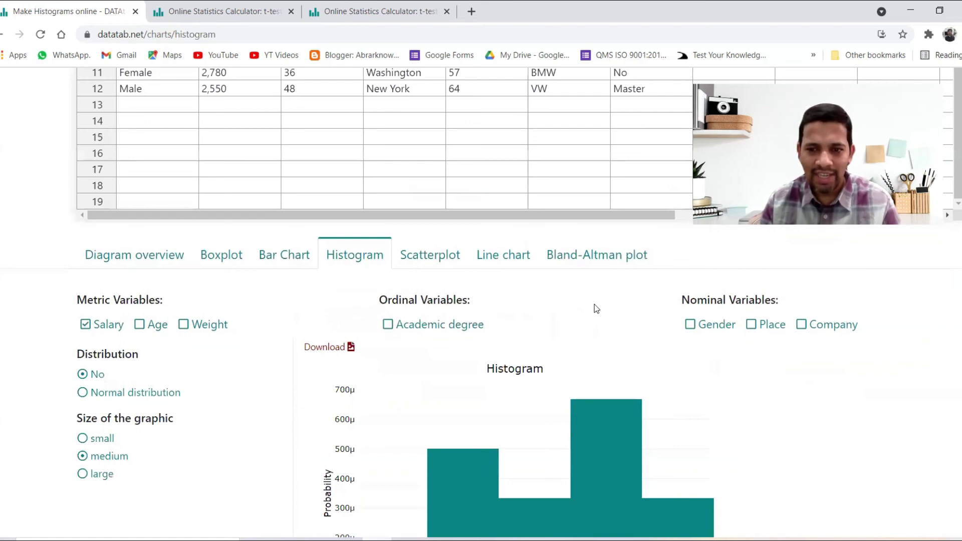
pyautogui.click(802, 325)
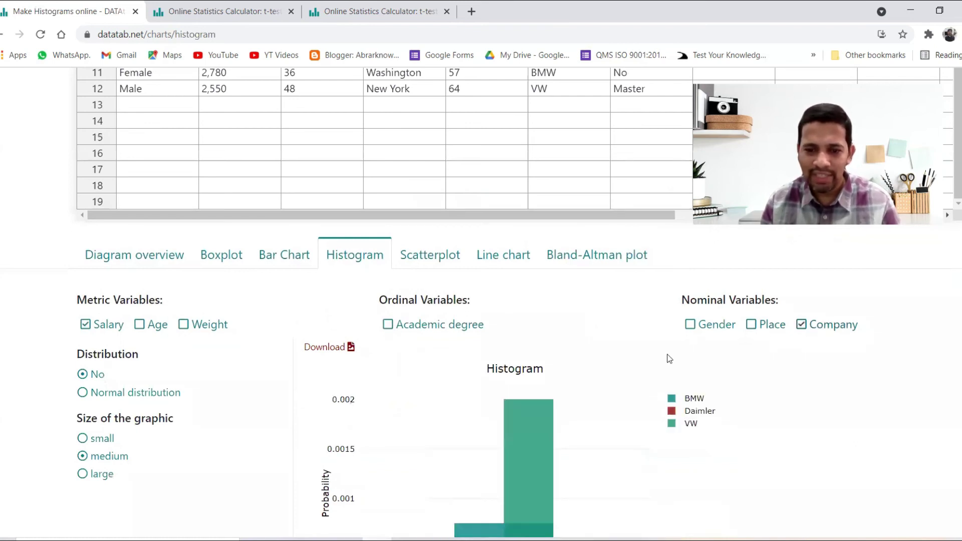
pyautogui.scroll(-3, 667, 357)
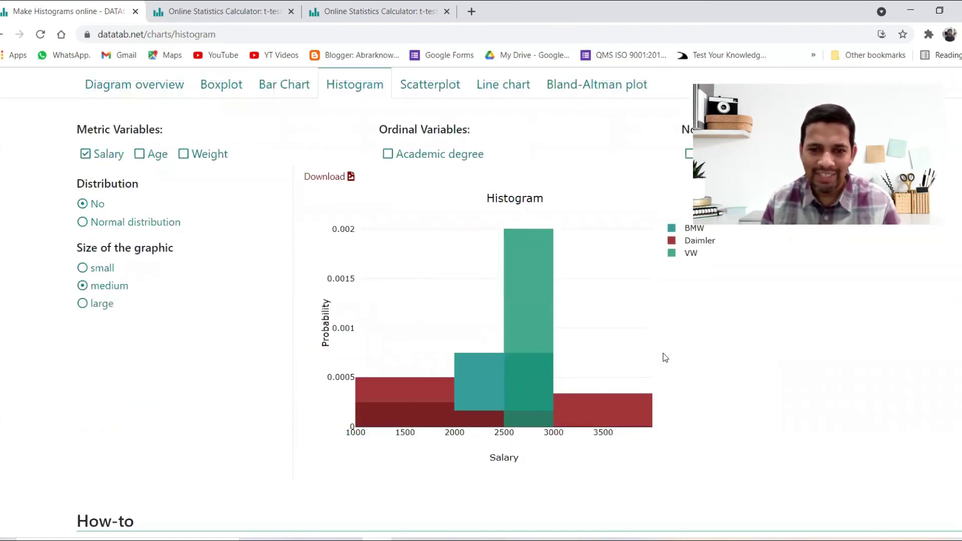
# Review the data table, the Salary histogram by Company and the how-to explanation on creating histograms.
pyautogui.scroll(4, 580, 333)
pyautogui.scroll(3, 579, 331)
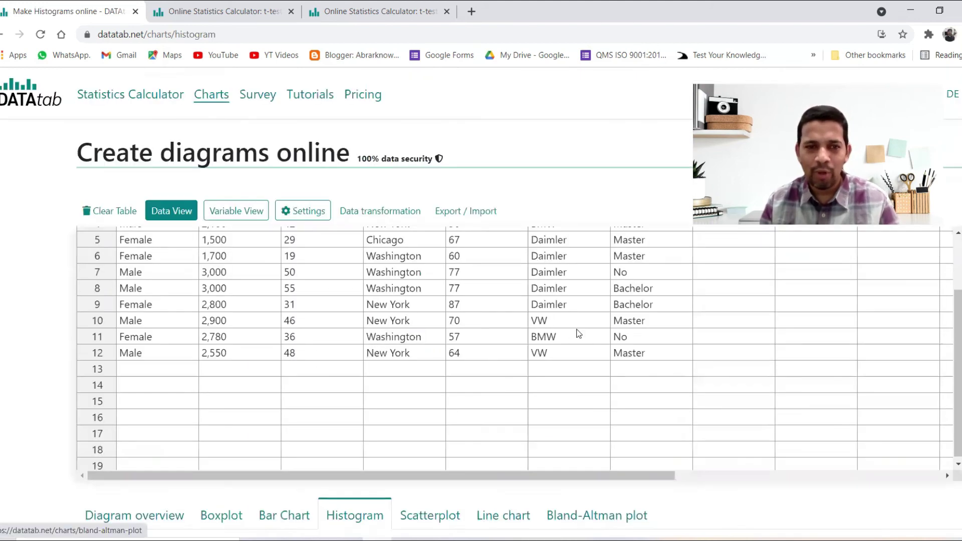
pyautogui.scroll(2, 570, 330)
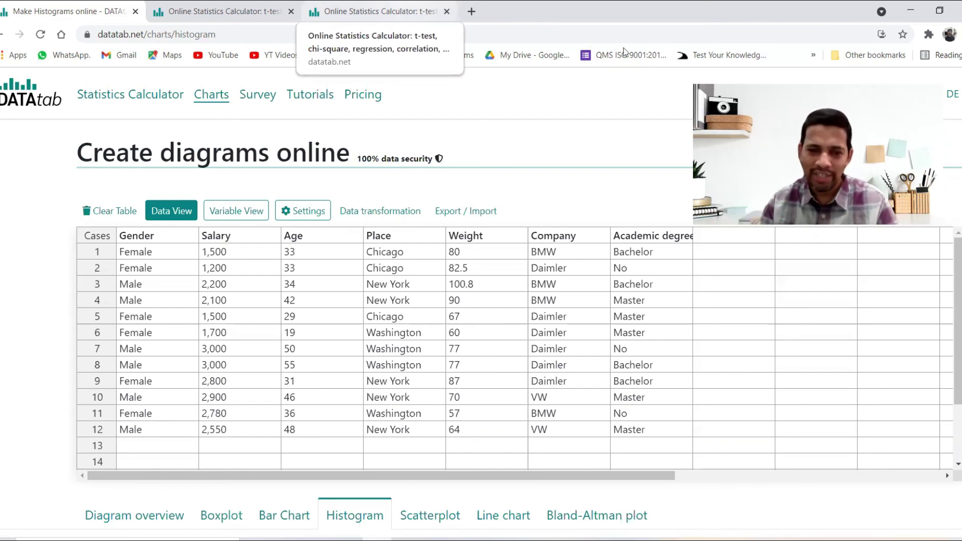
pyautogui.scroll(-5, 585, 241)
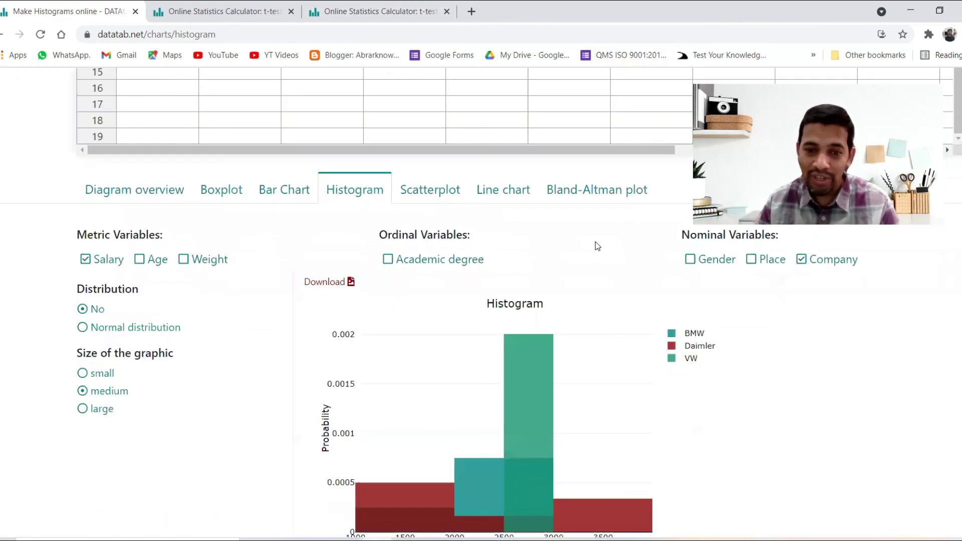
pyautogui.scroll(-2, 597, 245)
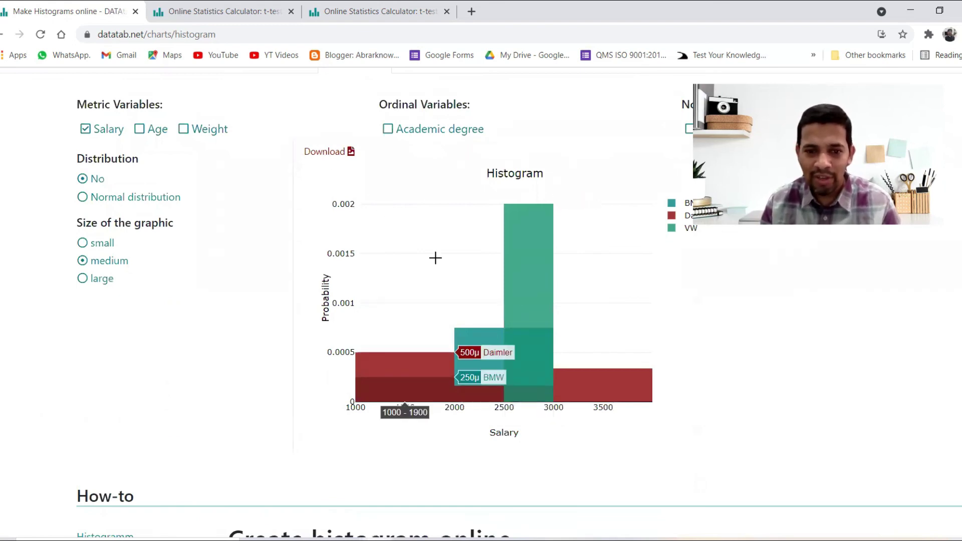
pyautogui.scroll(-5, 444, 260)
pyautogui.scroll(-2, 448, 269)
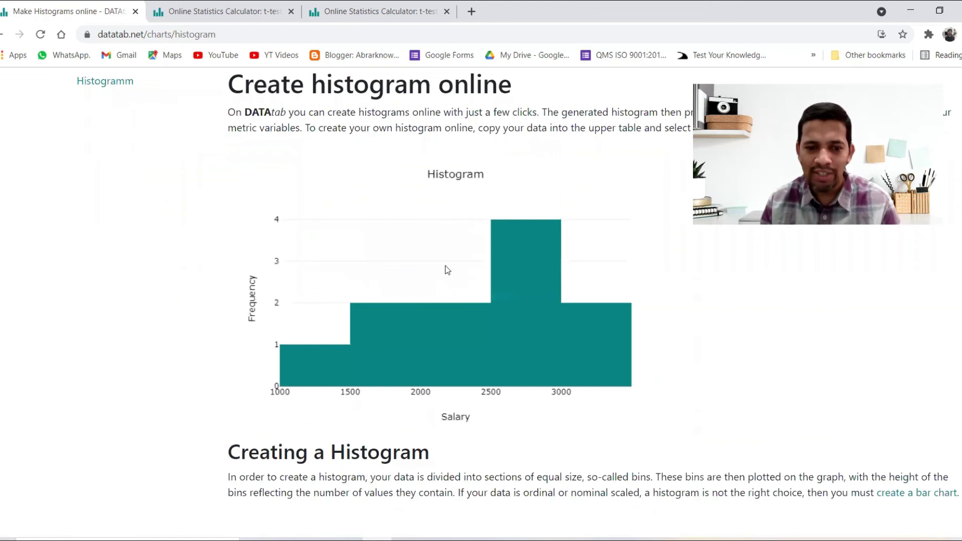
pyautogui.scroll(5, 448, 270)
pyautogui.scroll(6, 447, 269)
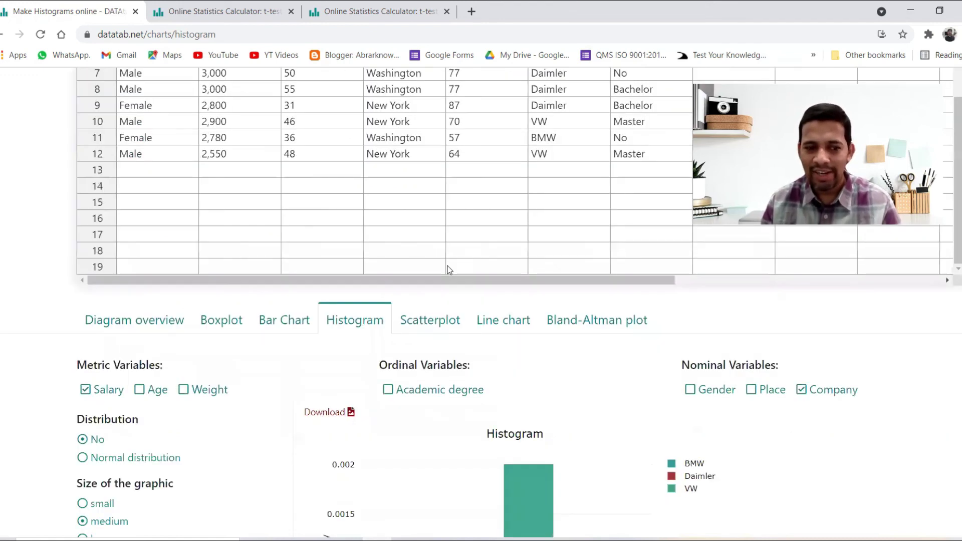
# Try the large graphic size for the Salary histogram and change it to small.
pyautogui.scroll(-2, 336, 335)
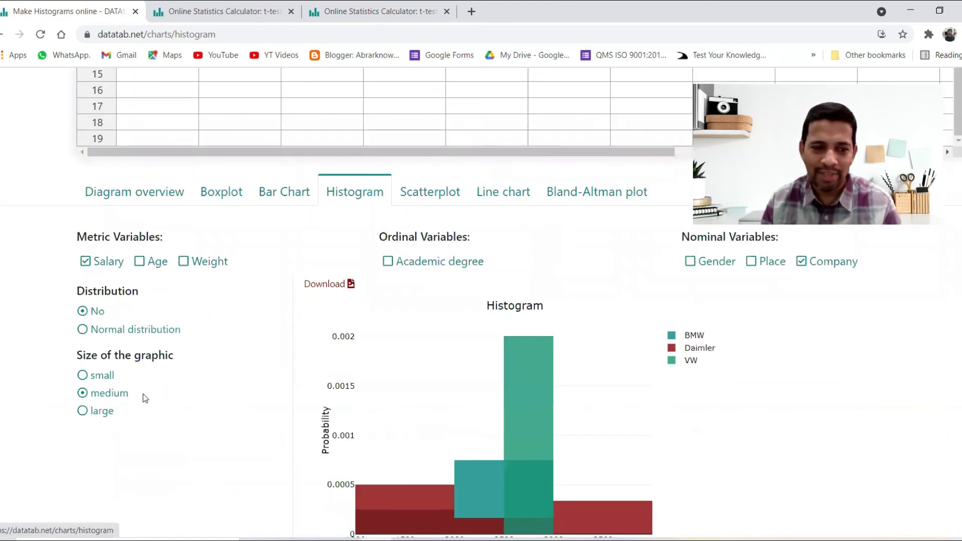
pyautogui.click(82, 411)
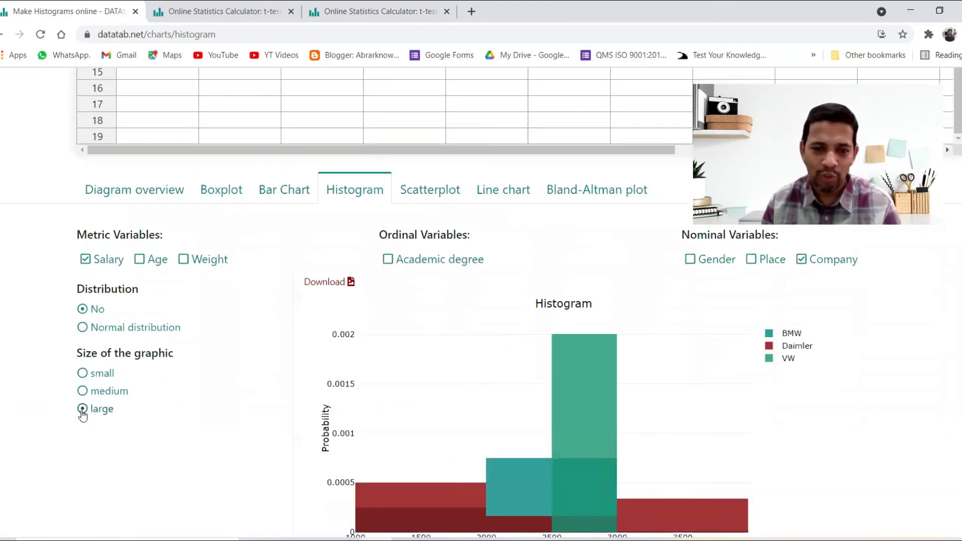
pyautogui.click(97, 380)
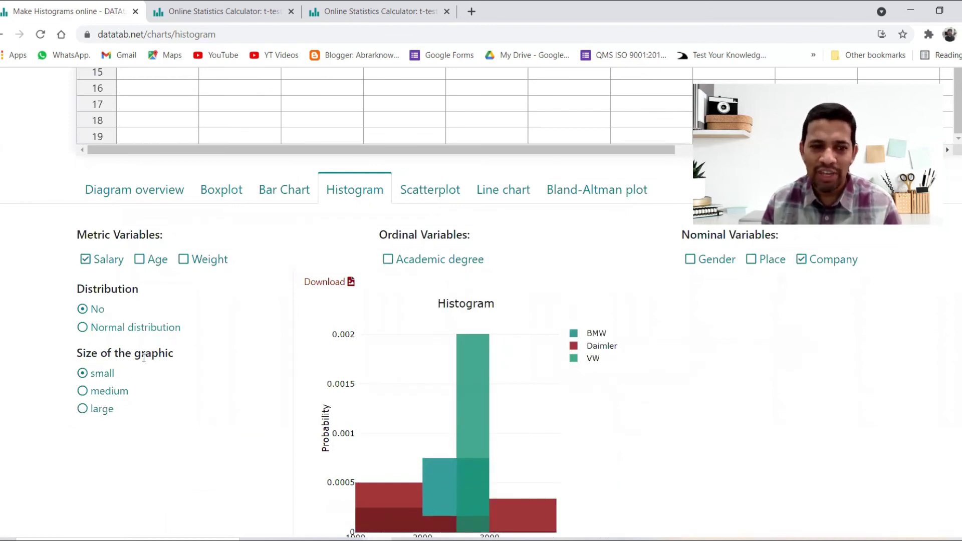
# Examine the data transformation and the export and import options available for the data table.
pyautogui.scroll(3, 144, 362)
pyautogui.scroll(2, 142, 359)
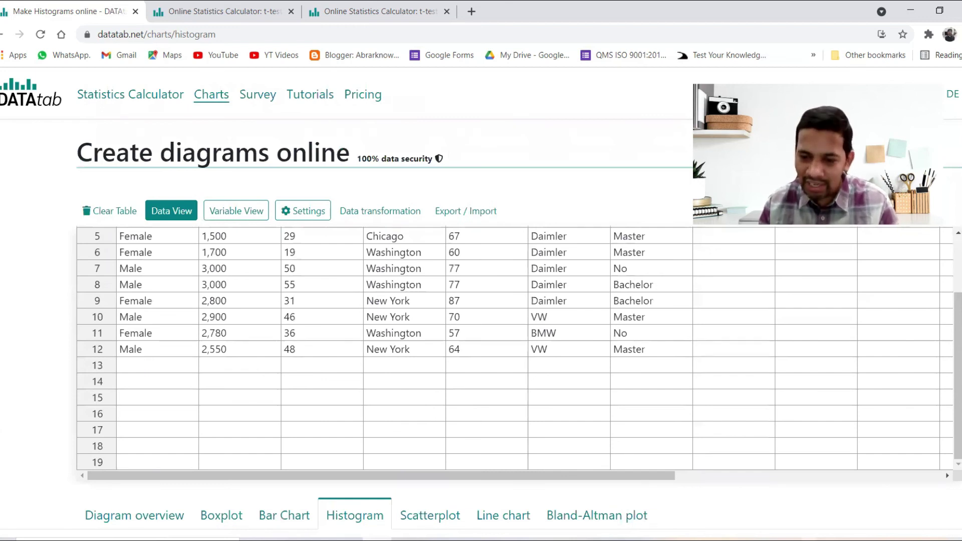
pyautogui.moveTo(787, 539)
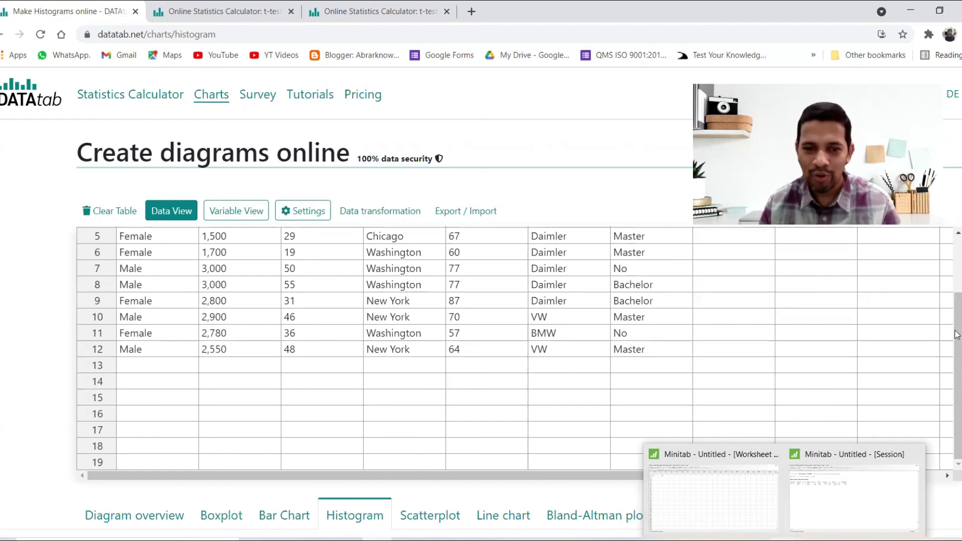
pyautogui.click(471, 212)
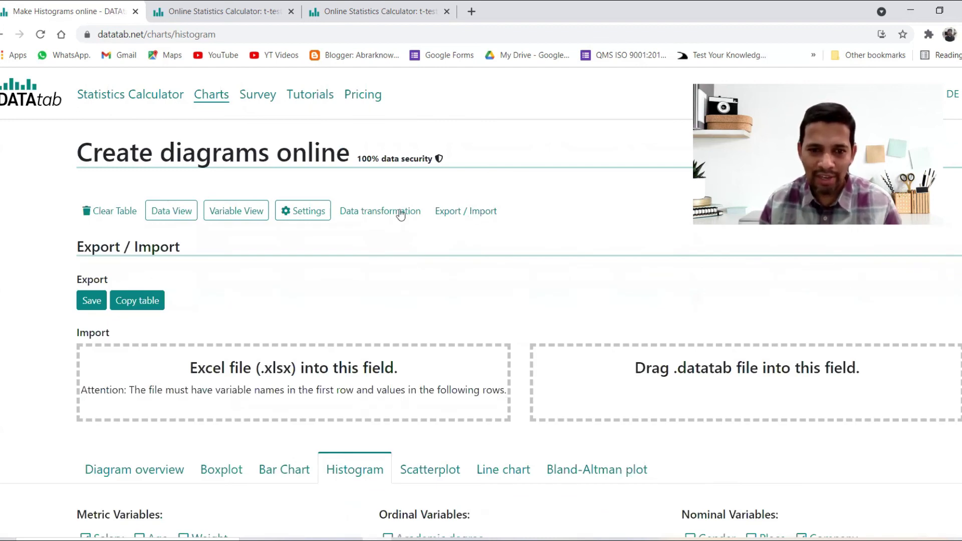
pyautogui.click(401, 214)
pyautogui.click(451, 211)
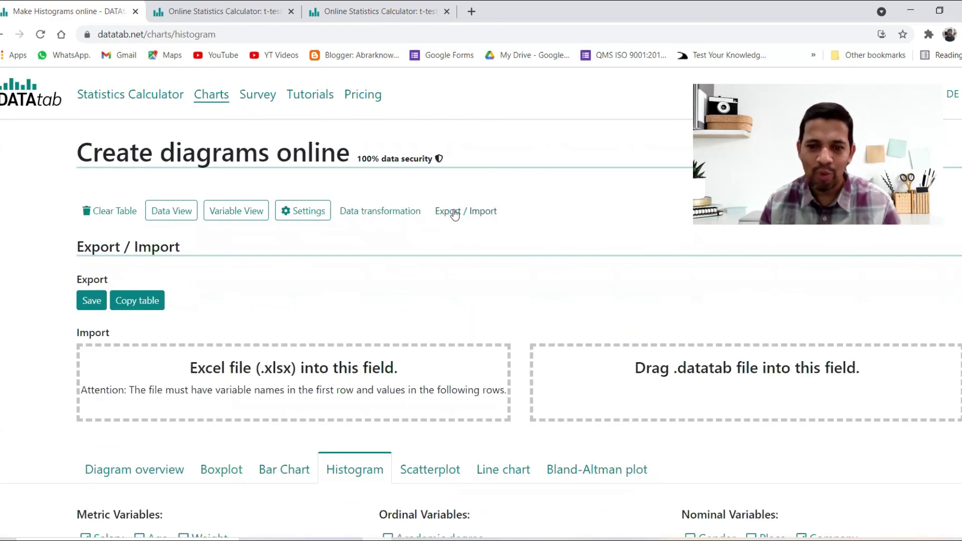
# Clear the example data from the data table and select the empty row for the variable names.
pyautogui.moveTo(172, 217); pyautogui.dragTo(150, 214)
pyautogui.click(168, 218)
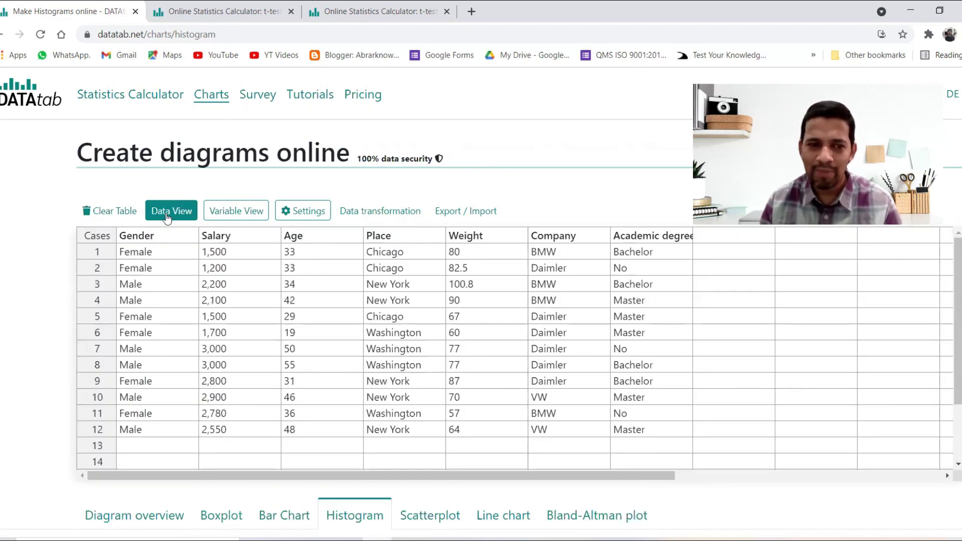
pyautogui.click(117, 214)
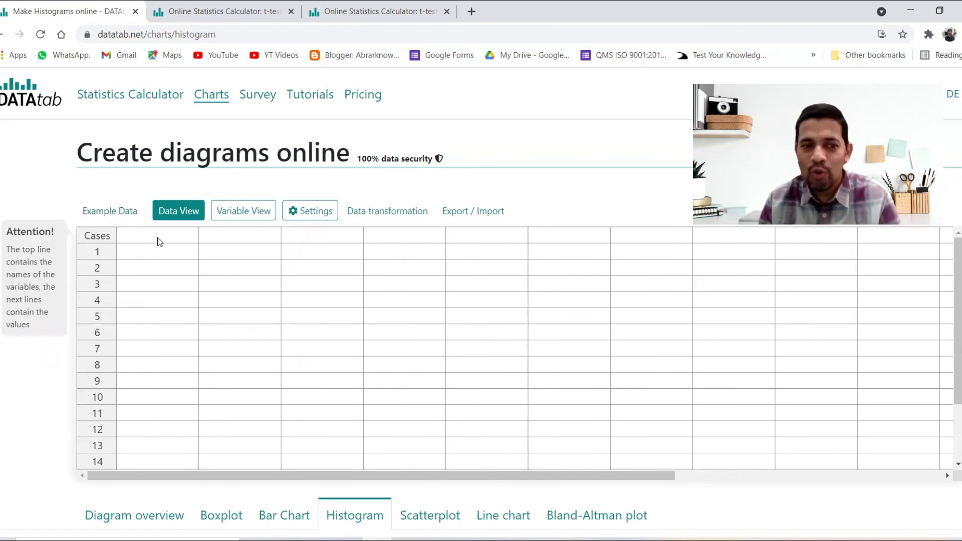
pyautogui.click(157, 237)
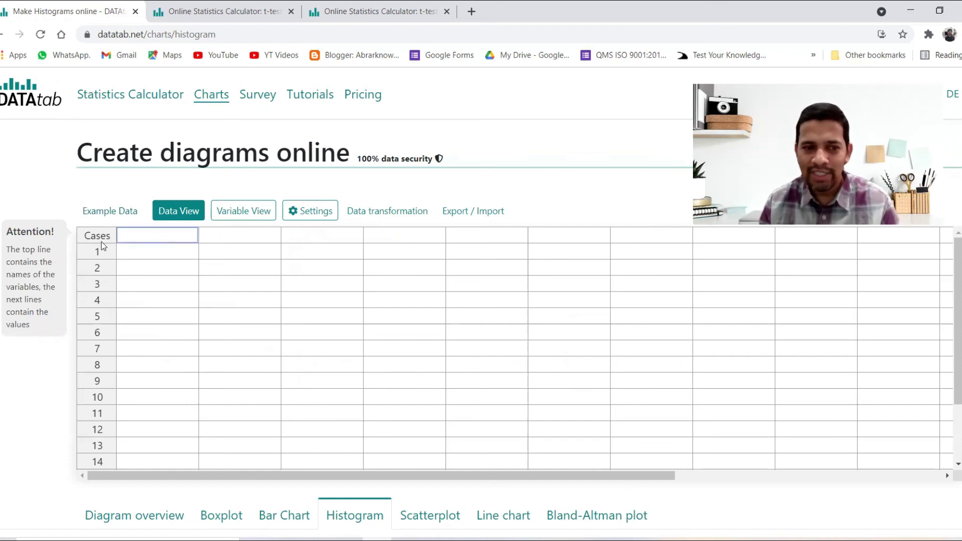
pyautogui.hotkey('shift', 'End')
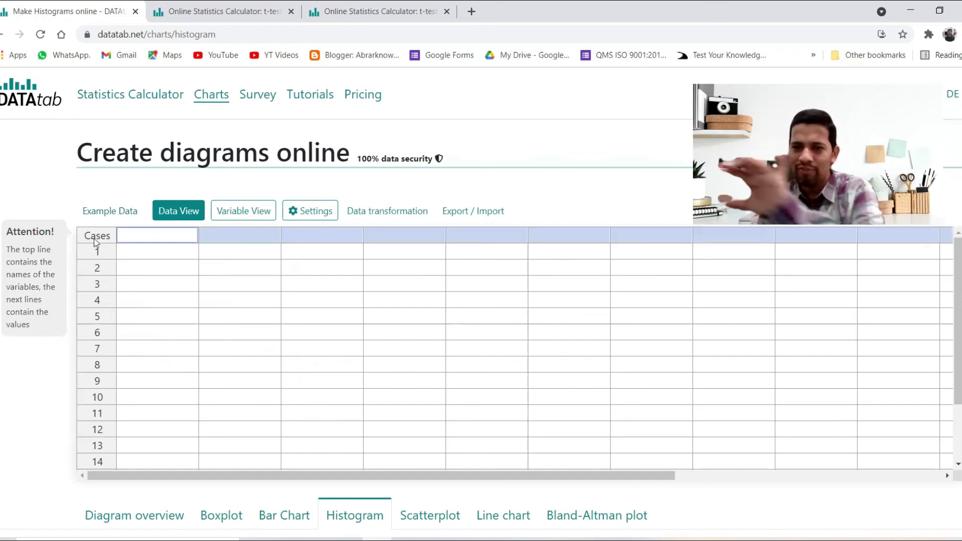